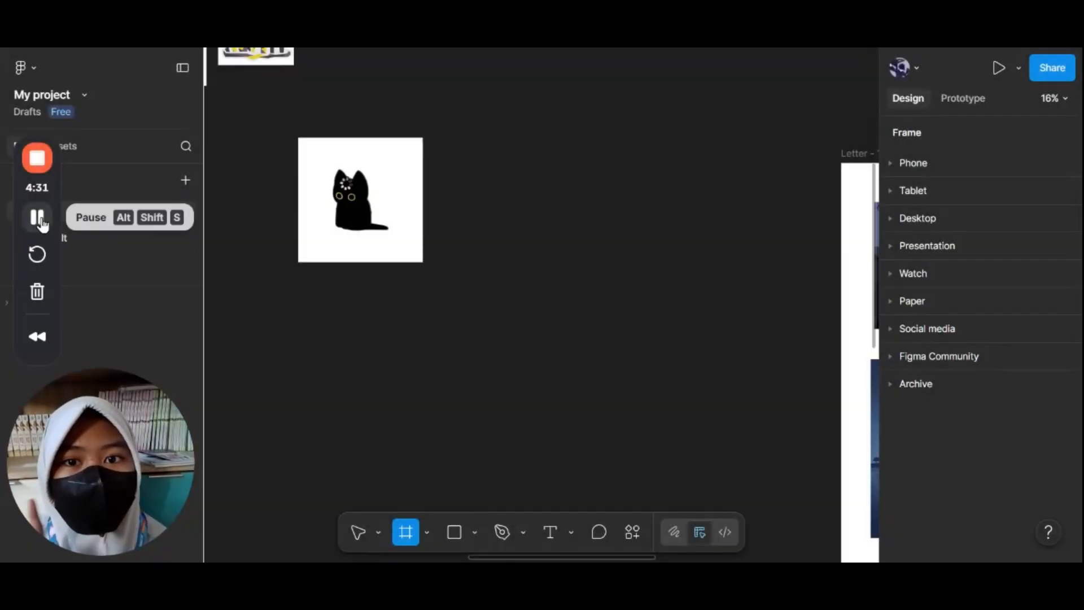
Step: Paste the green-eyed cat illustration onto the canvas and move it to the right of the existing cat frame
scroll(318, 240, "up", 5)
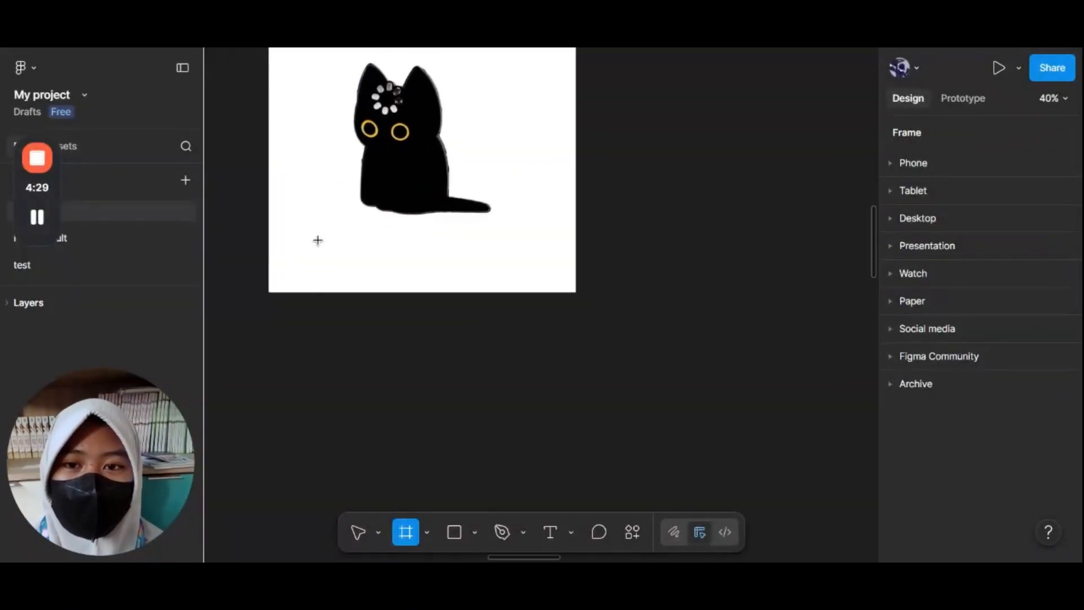
scroll(317, 239, "up", 3)
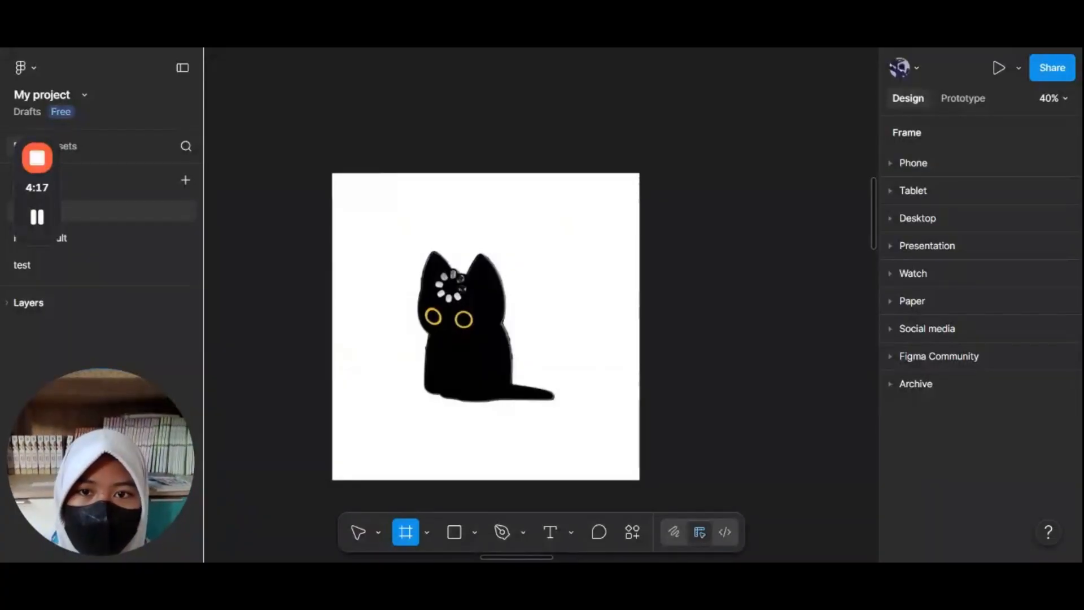
scroll(534, 264, "down", 3)
scroll(535, 264, "right", 2)
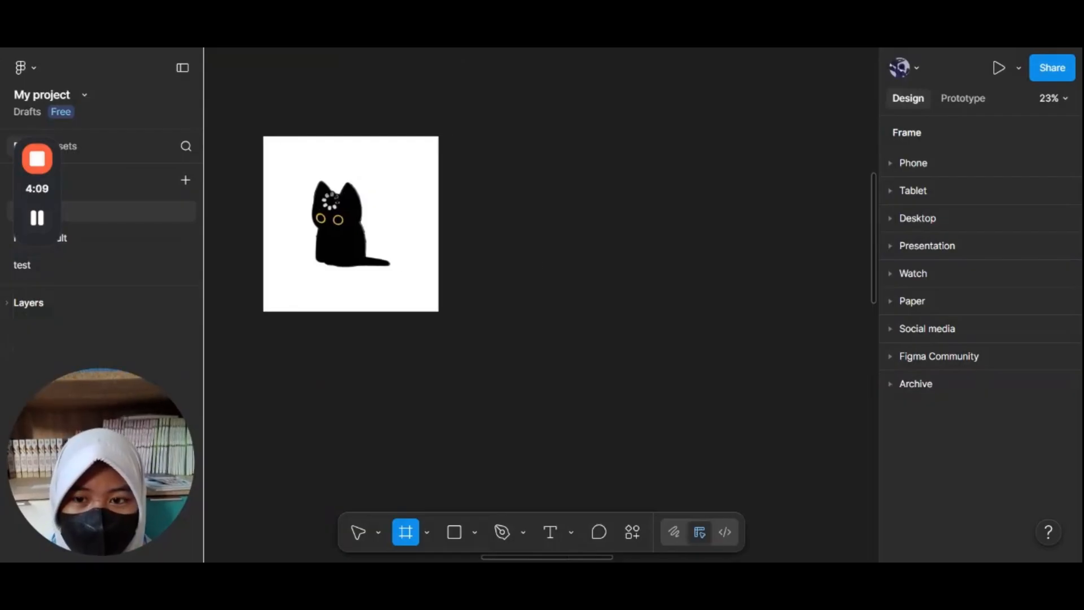
key("Escape")
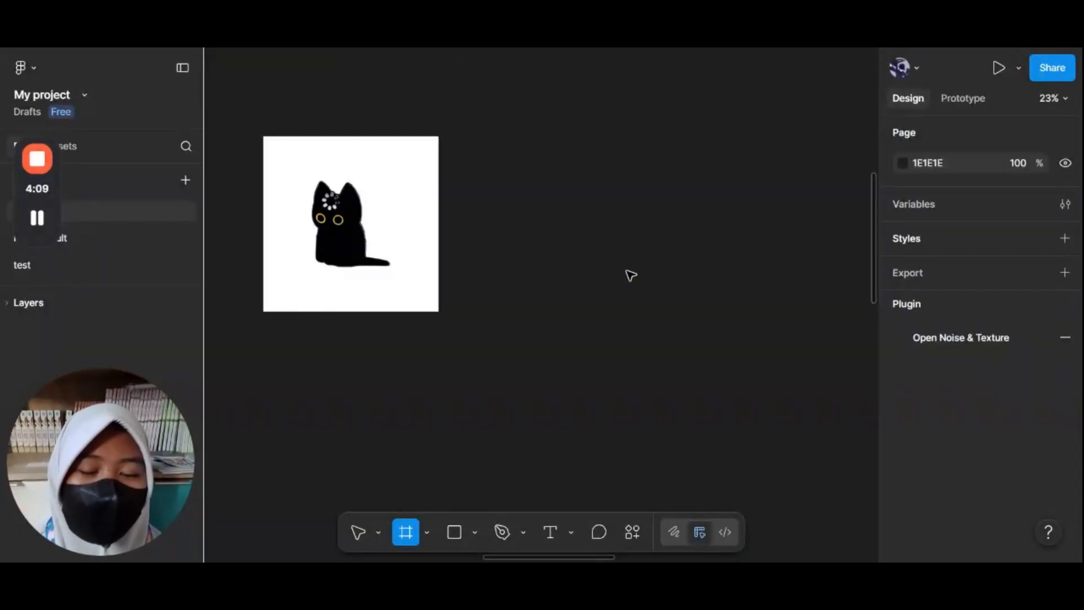
key("ctrl+v")
left_click_drag(578, 276, 685, 199)
left_click(485, 337)
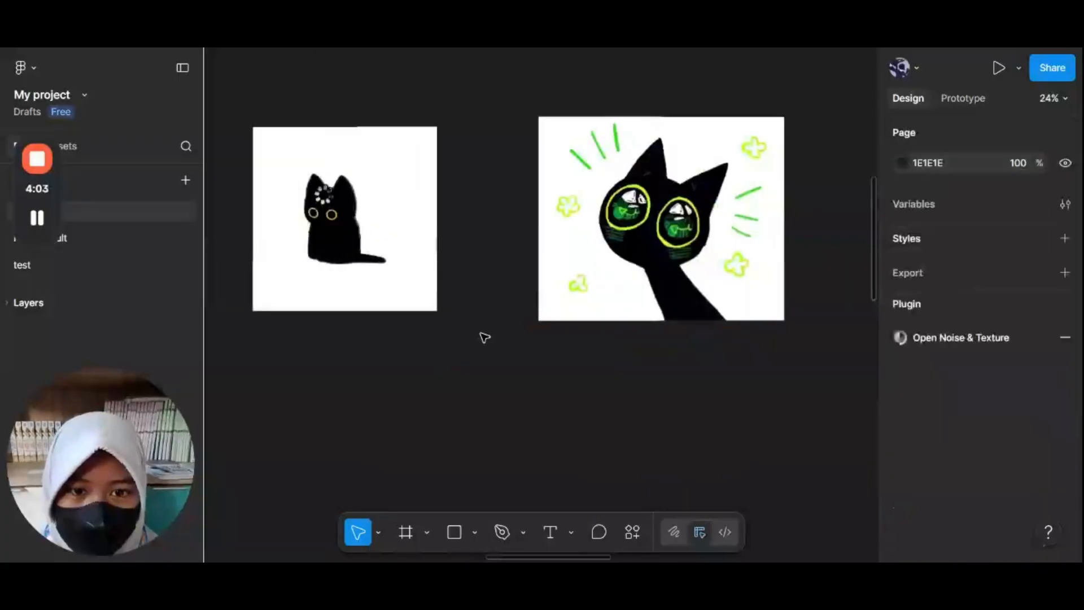
Step: Create a new frame using the A4 paper preset
scroll(481, 337, "down", 3)
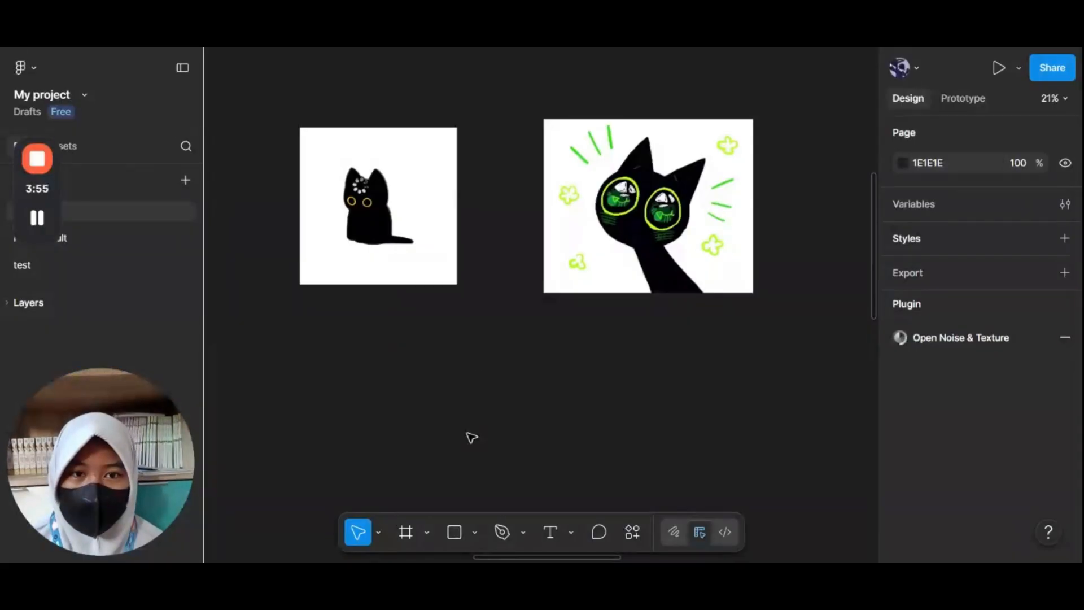
key("f")
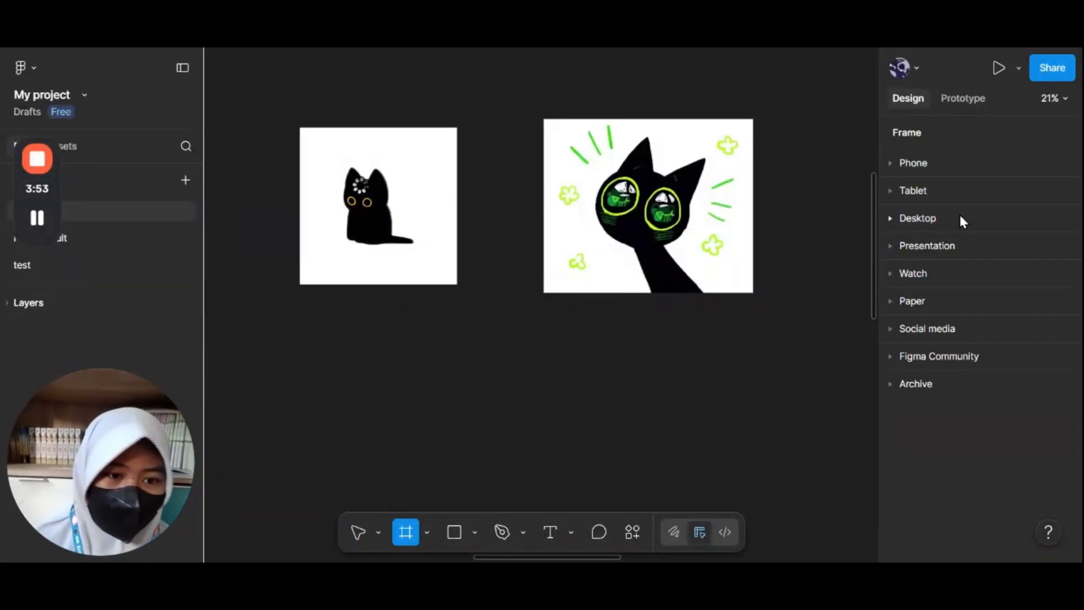
left_click(934, 304)
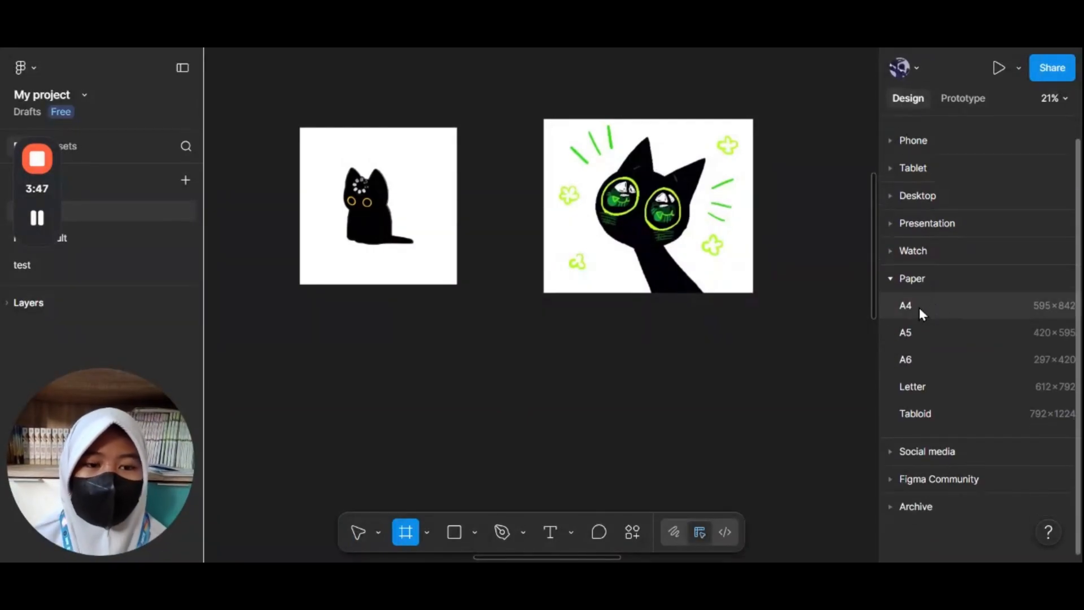
left_click(908, 305)
Step: Move the A4 frame below the two cat images
scroll(717, 288, "down", 3)
scroll(723, 290, "down", 2)
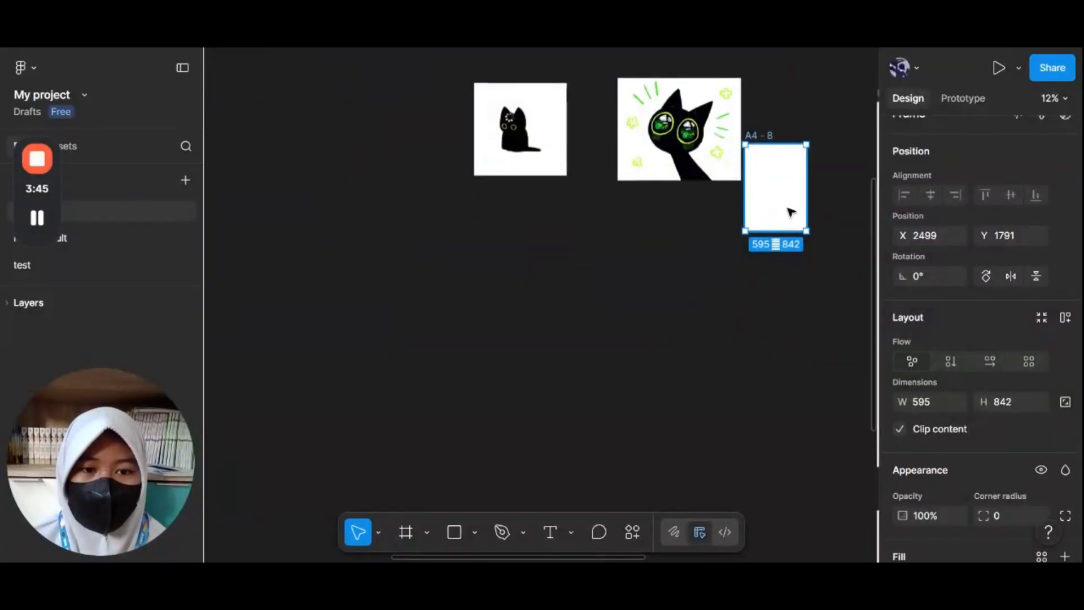
left_click_drag(789, 212, 602, 278)
scroll(602, 278, "up", 4)
left_click(757, 236)
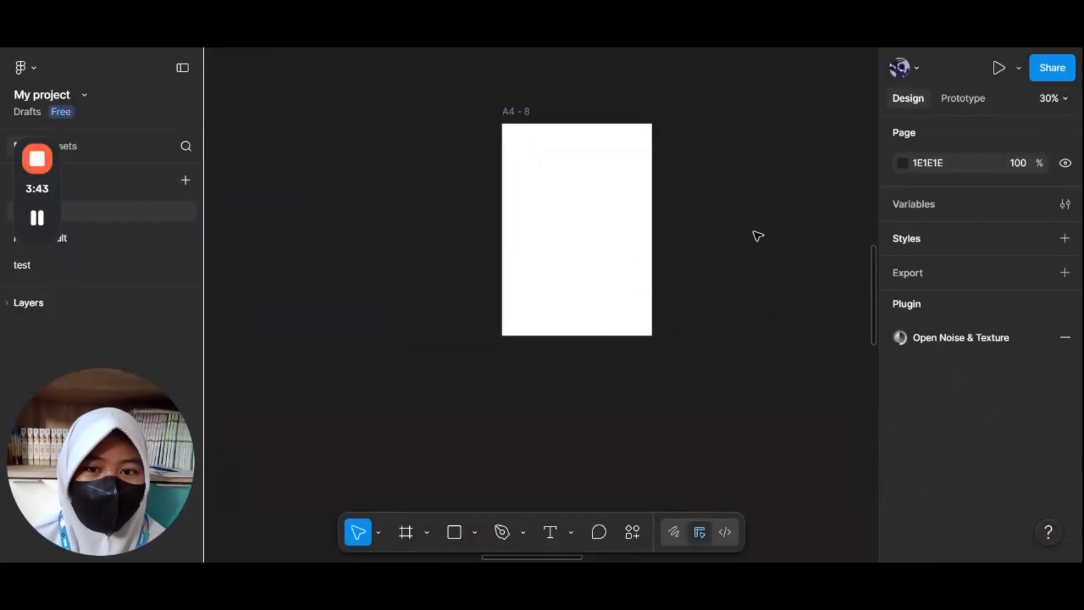
Step: Enlarge the A4 frame from its corner to about 1439 × 1984
scroll(758, 236, "up", 2)
scroll(757, 236, "down", 4)
scroll(757, 236, "up", 1)
scroll(757, 236, "up", 2)
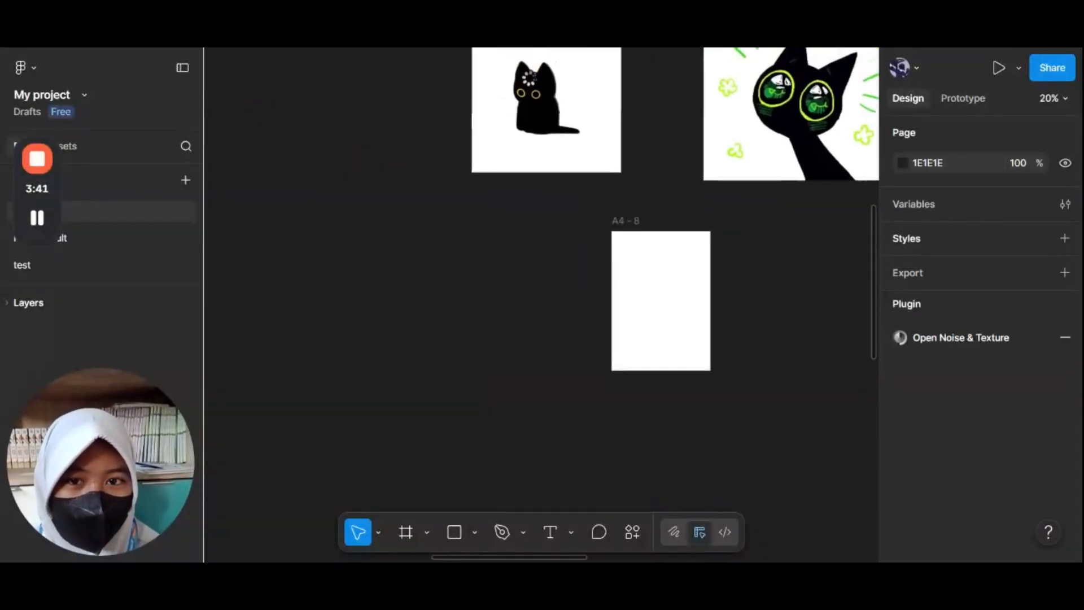
scroll(742, 229, "down", 2)
left_click(652, 329)
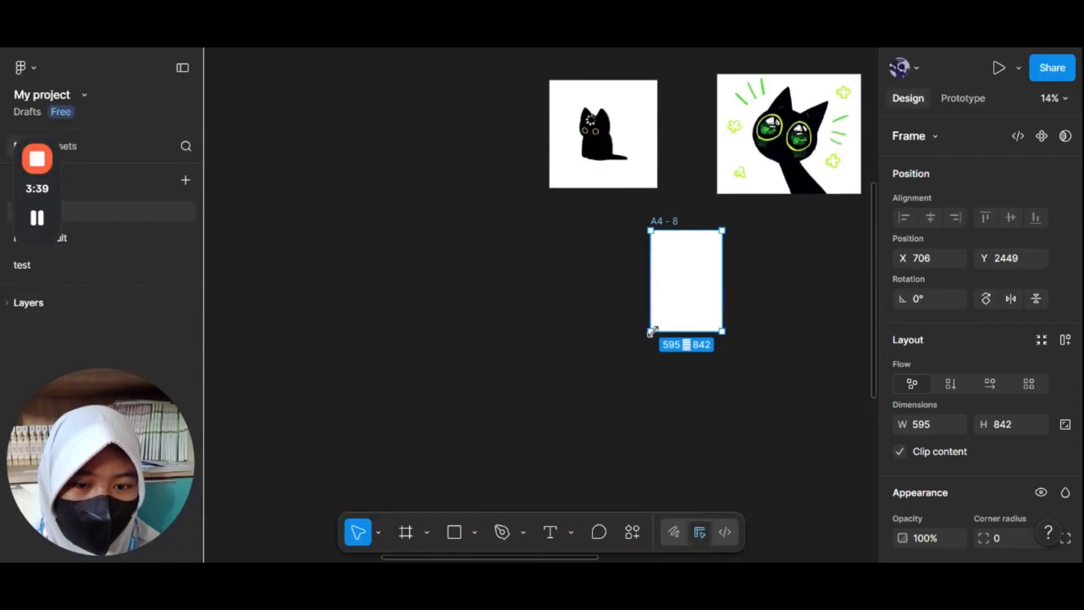
left_click_drag(653, 331, 550, 468)
left_click(786, 322)
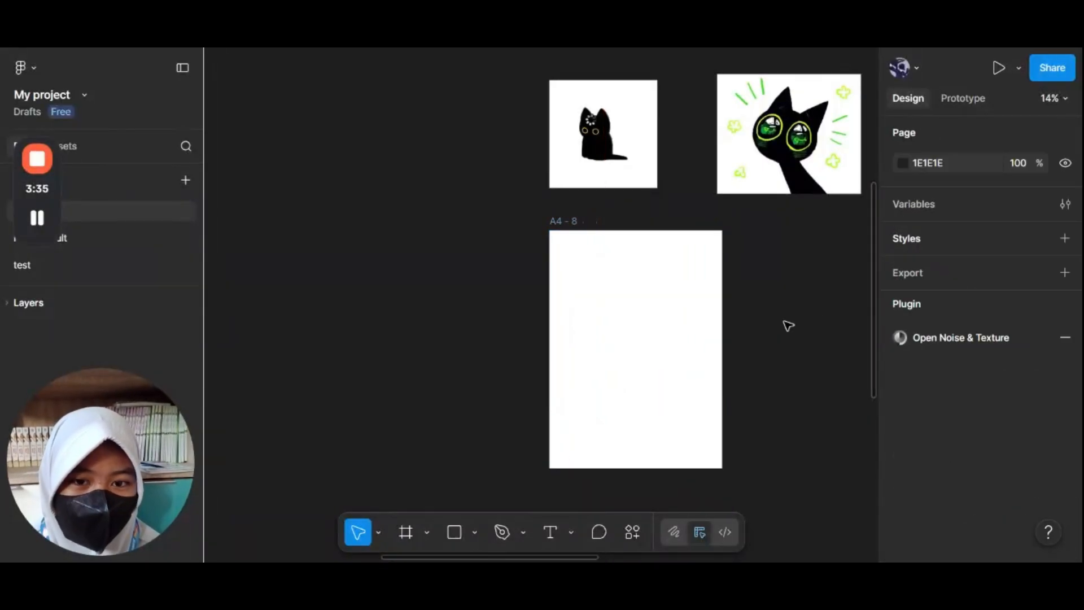
Step: Try changing the A4 frame's fill colour in the colour picker, then undo the change
scroll(786, 322, "up", 3)
scroll(788, 325, "down", 2)
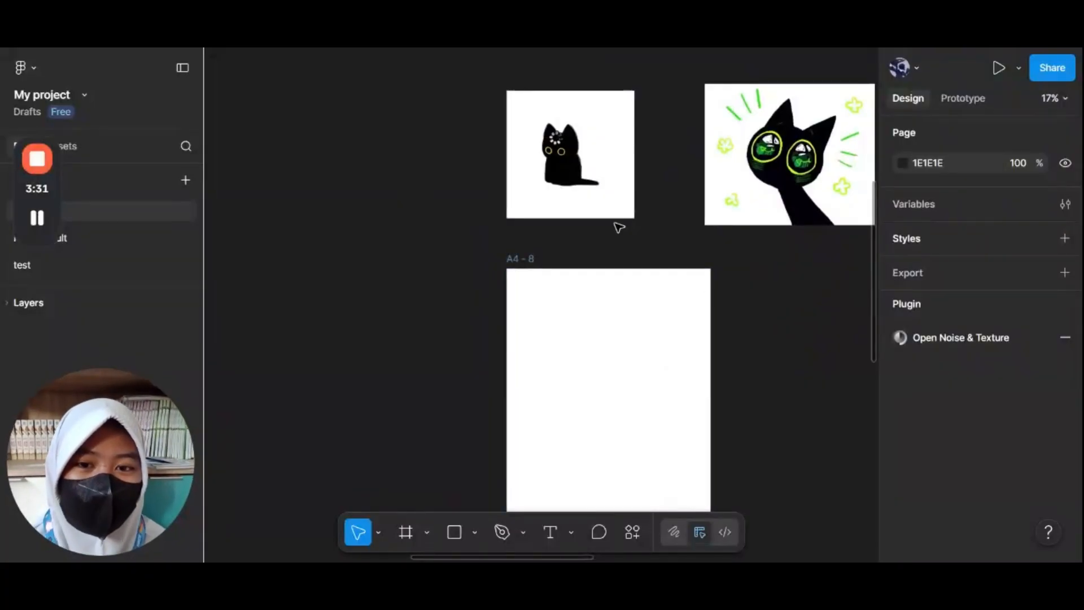
scroll(615, 224, "up", 2)
scroll(610, 222, "down", 1)
left_click(574, 386)
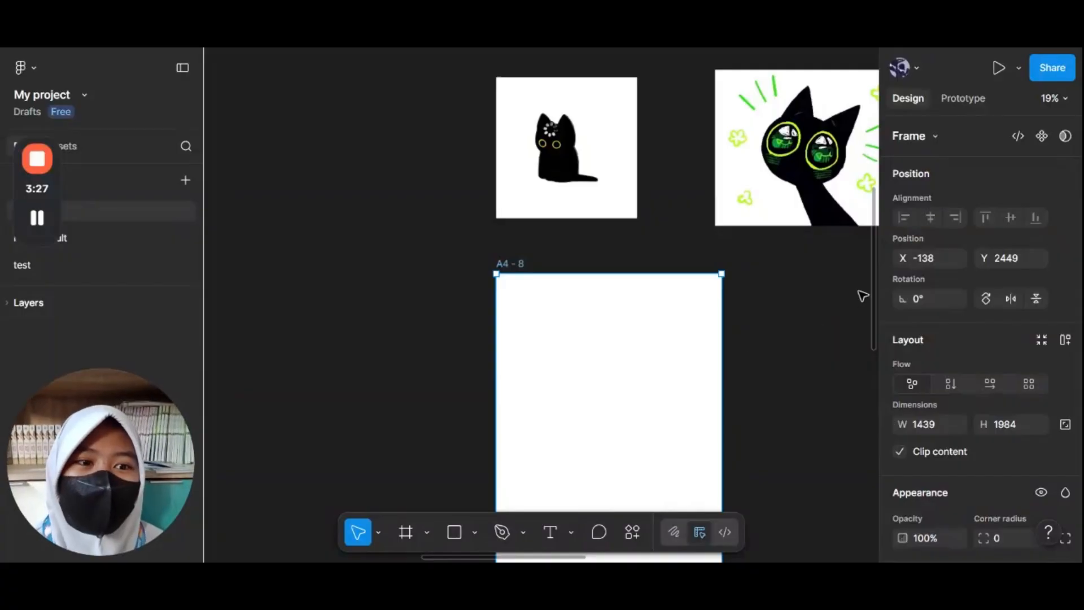
scroll(937, 273, "down", 4)
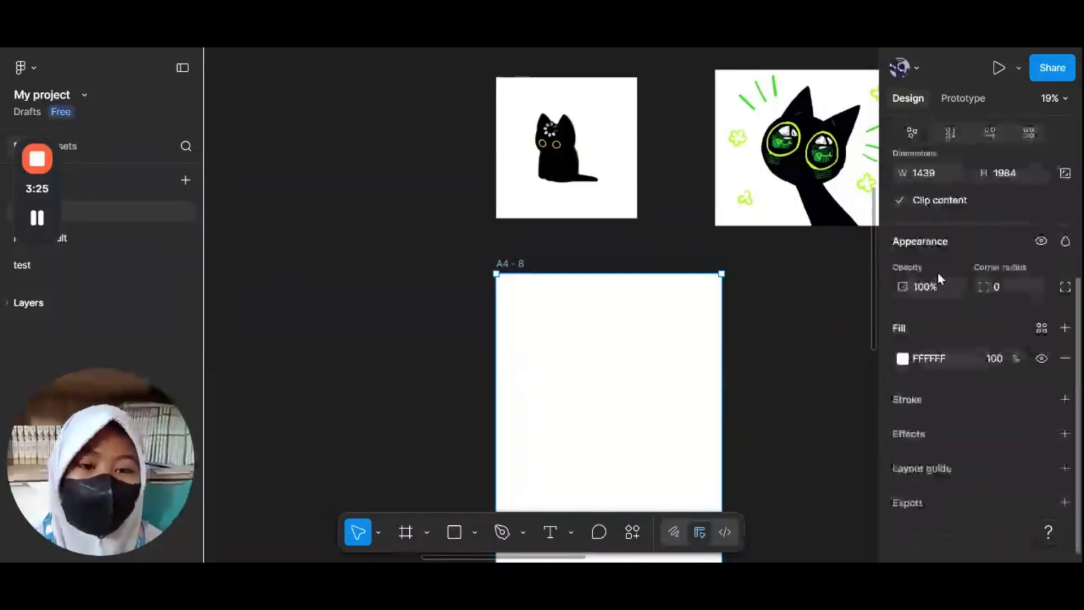
left_click(902, 358)
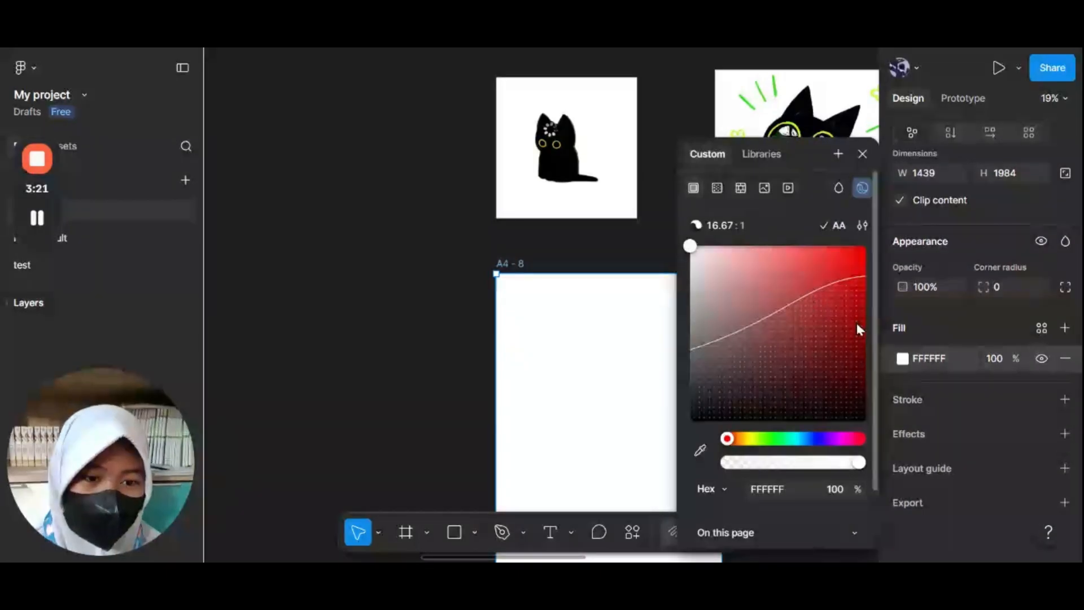
left_click_drag(856, 323, 731, 319)
left_click_drag(770, 288, 796, 311)
key("ctrl+z")
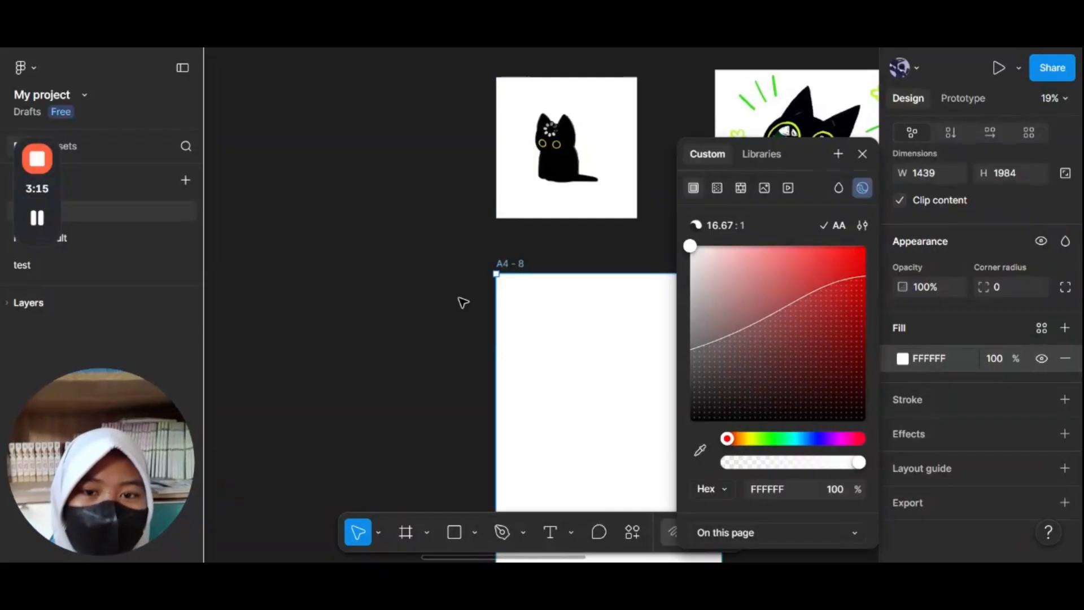
left_click(433, 320)
Step: Start a Pen path on the green-eyed cat, placing points from the bottom of the neck up its left edge
scroll(643, 204, "up", 4)
scroll(643, 205, "down", 5)
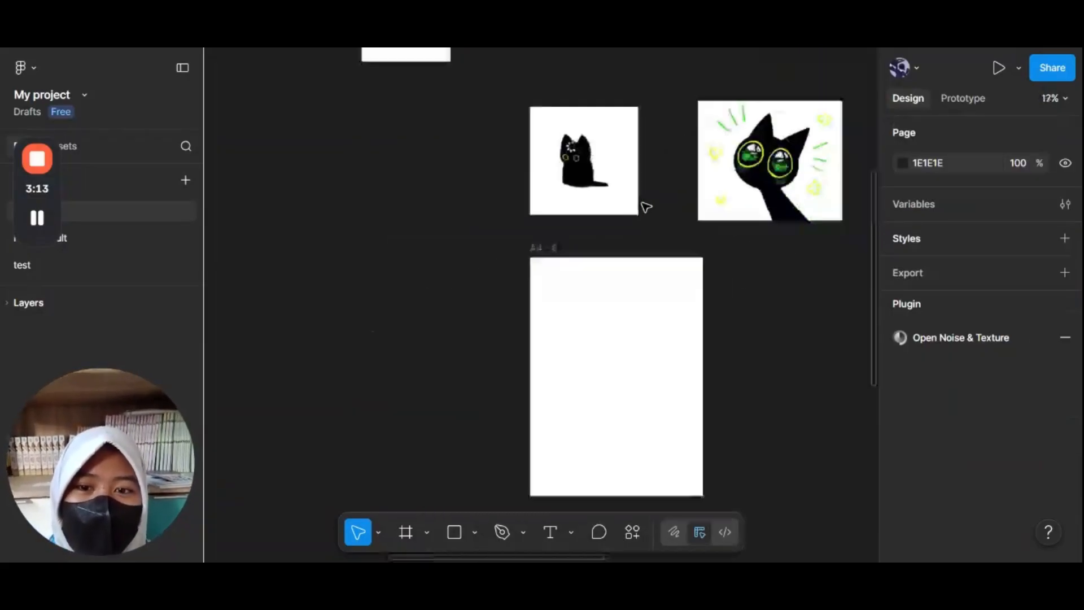
scroll(645, 206, "down", 1)
scroll(645, 207, "up", 6)
scroll(745, 161, "right", 3)
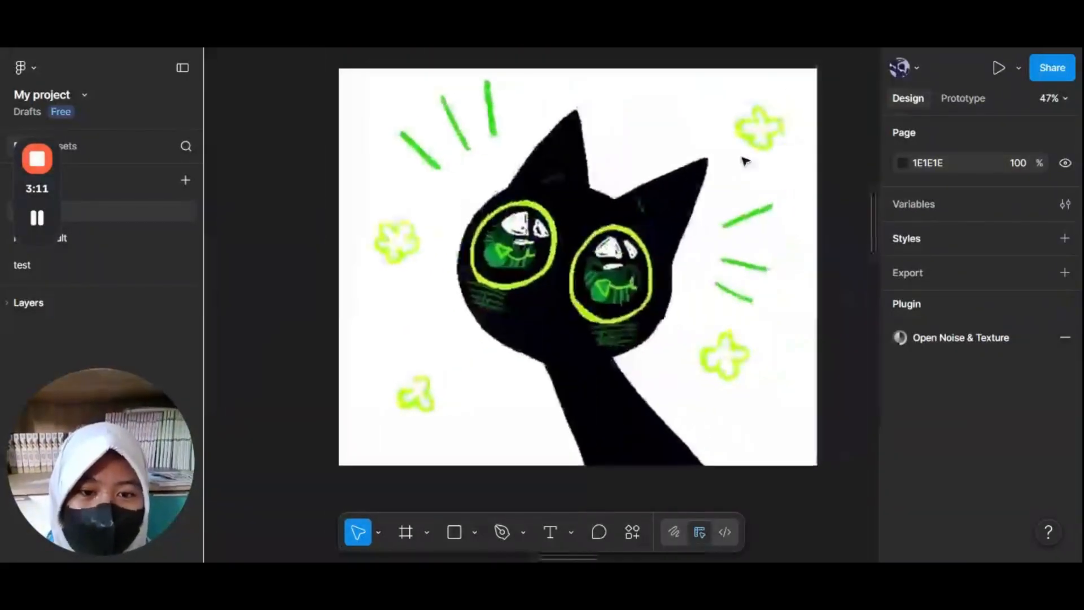
scroll(698, 237, "up", 1)
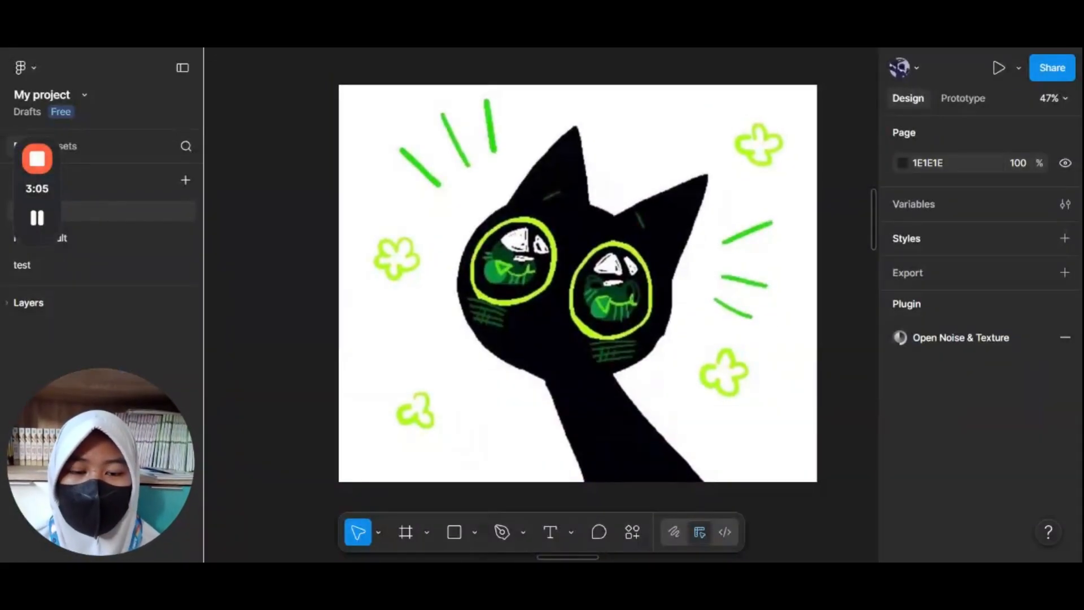
left_click(500, 533)
scroll(616, 275, "up", 5)
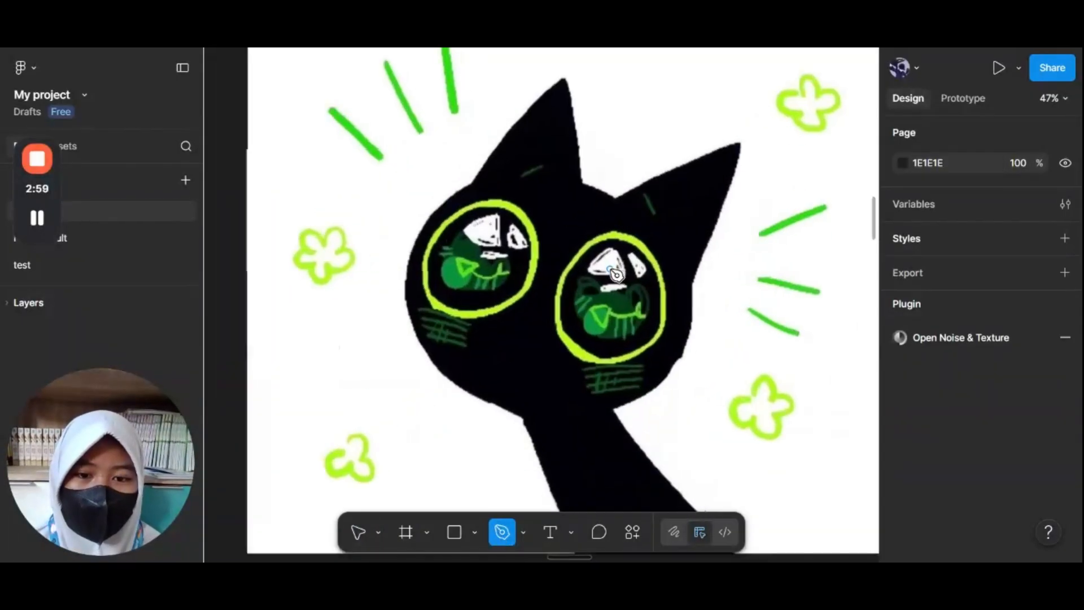
scroll(616, 275, "down", 3)
scroll(567, 399, "up", 6)
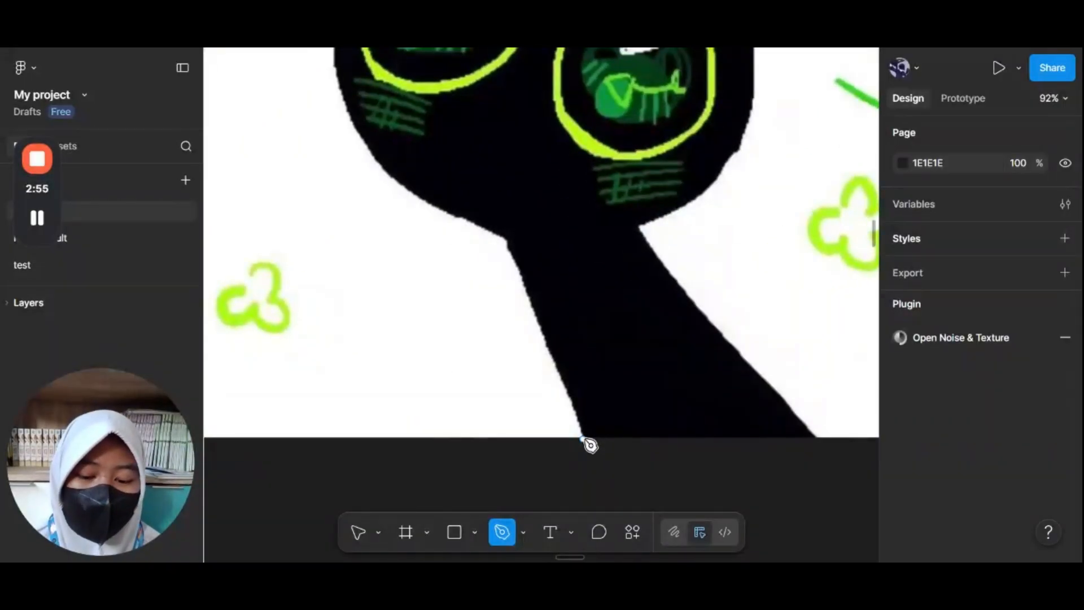
left_click(582, 438)
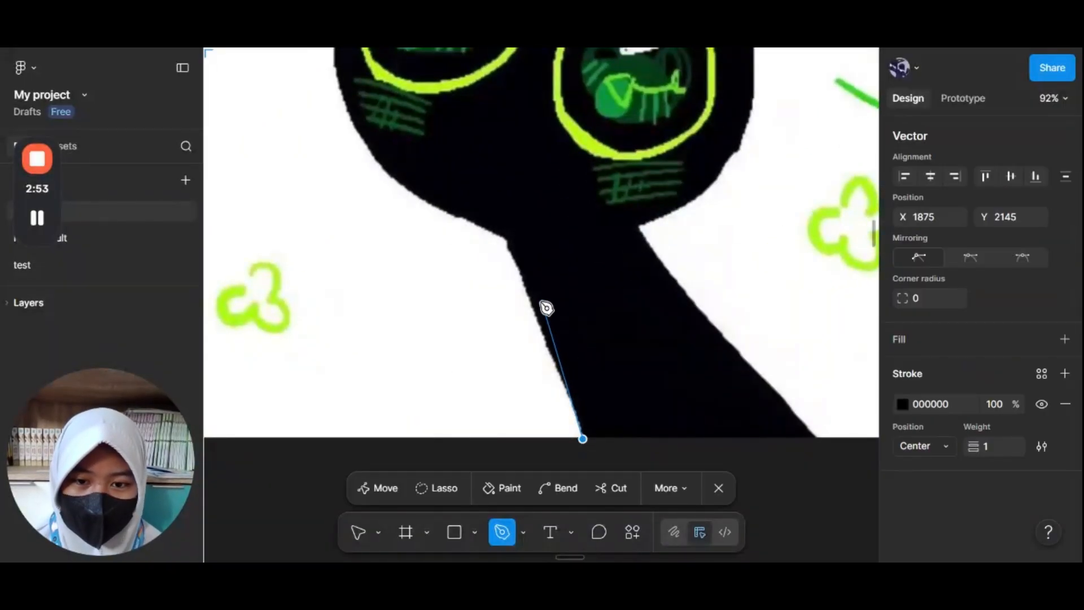
left_click(516, 262)
Step: Continue the path with a curved segment around the cat's left cheek up toward the head
scroll(515, 264, "up", 4)
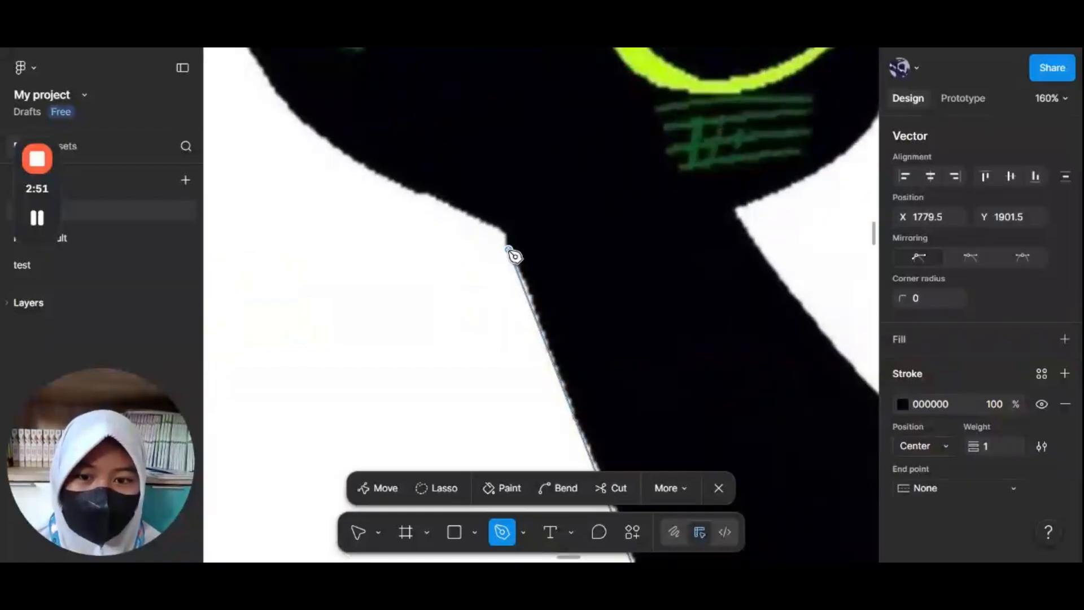
scroll(535, 286, "down", 4)
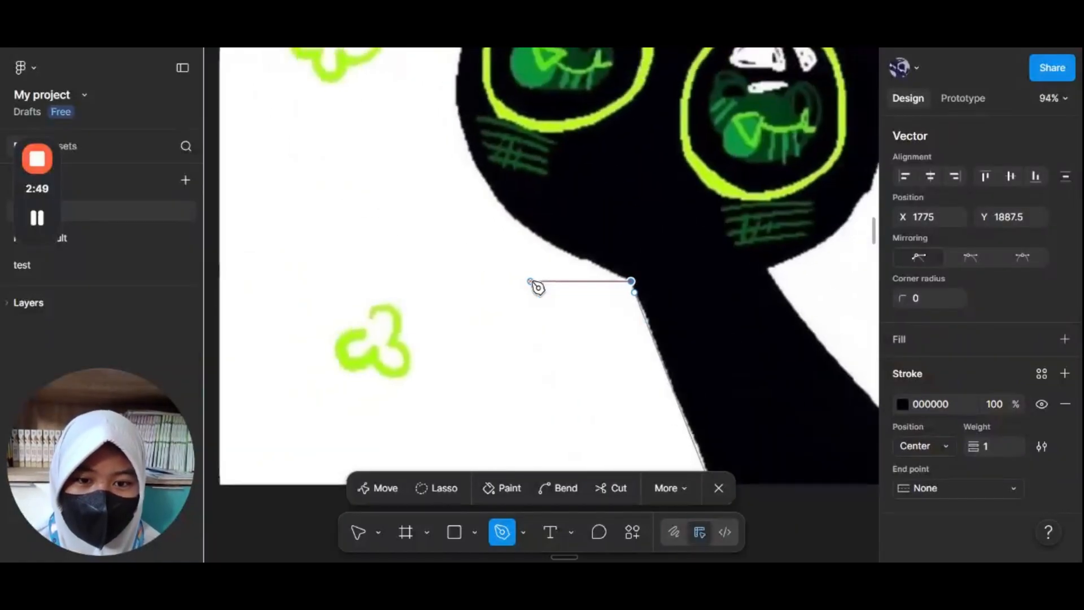
scroll(533, 286, "up", 2)
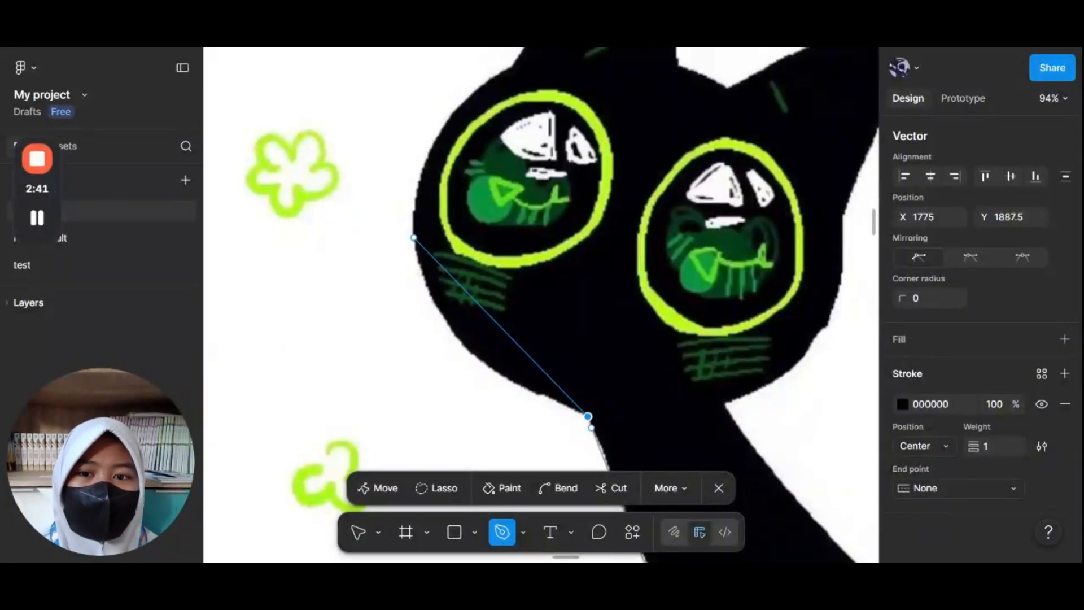
left_click(413, 233)
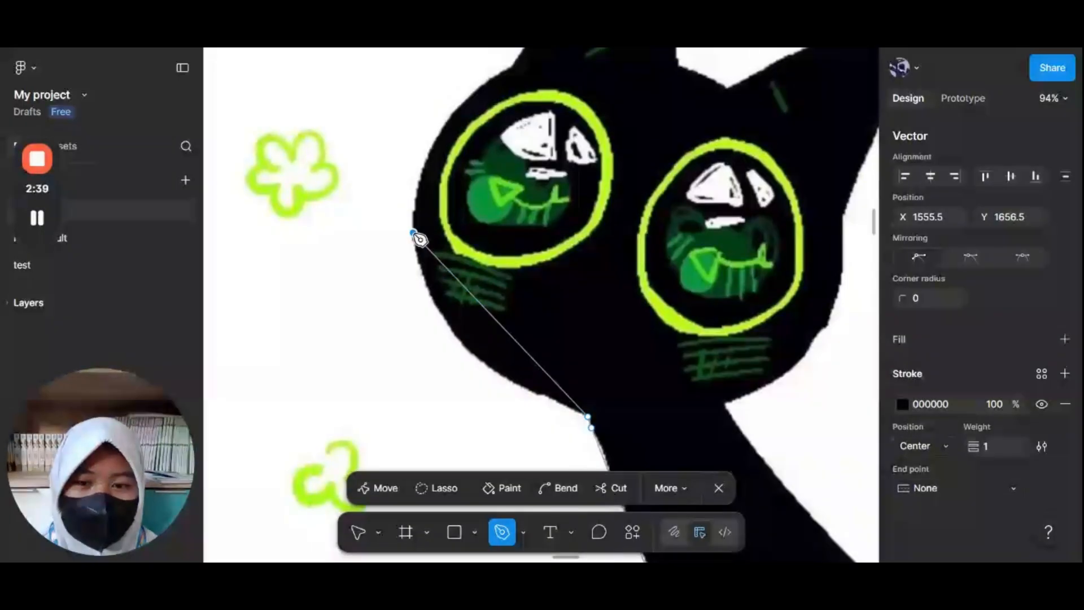
left_click_drag(415, 233, 417, 91)
scroll(412, 168, "up", 1)
scroll(412, 168, "right", 1)
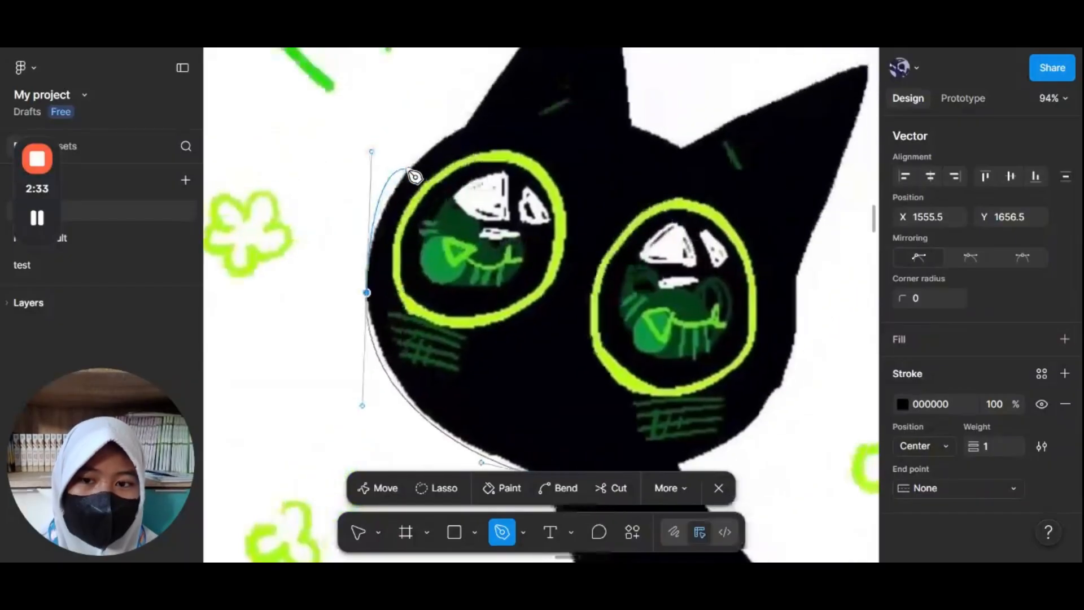
left_click(464, 128)
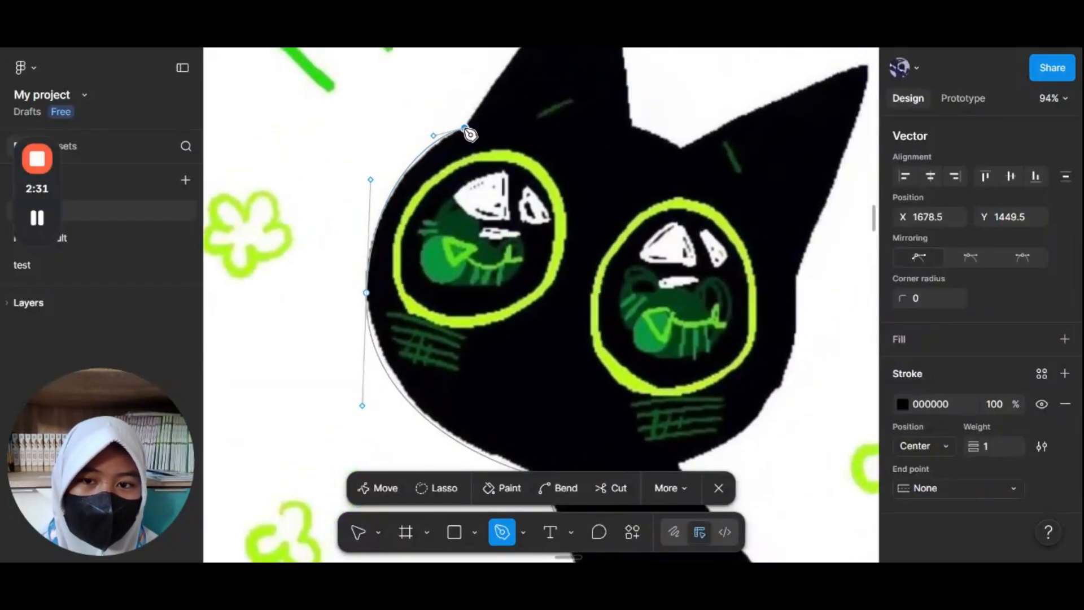
Step: Extend the path up the head outline to the tip of the left ear
scroll(464, 127, "up", 1)
scroll(463, 128, "right", 1)
scroll(463, 127, "up", 3)
scroll(464, 128, "right", 1)
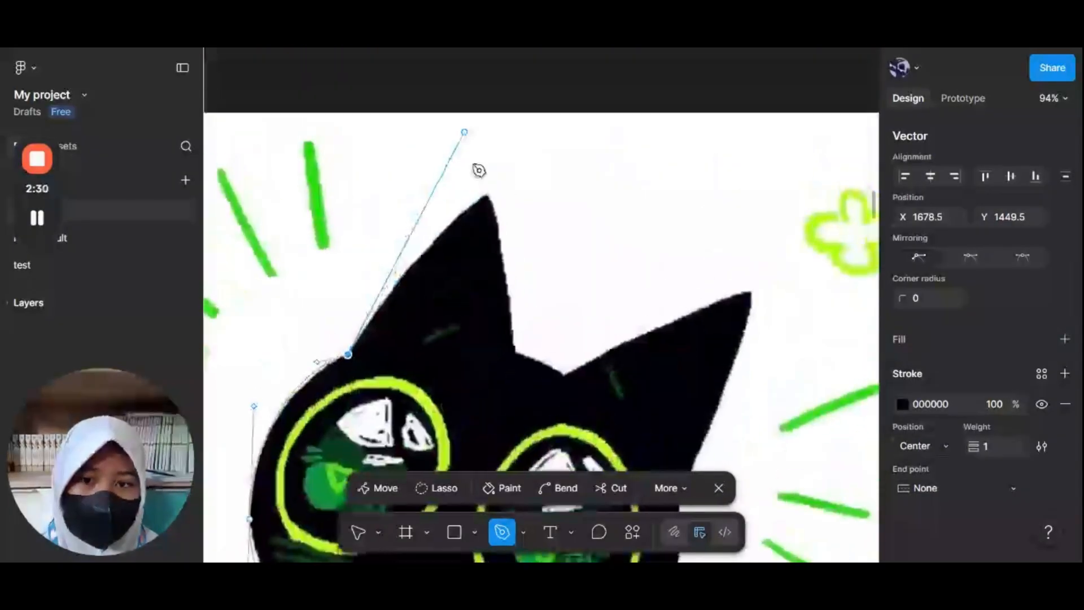
left_click(489, 191)
left_click_drag(514, 184, 589, 113)
left_click(486, 193)
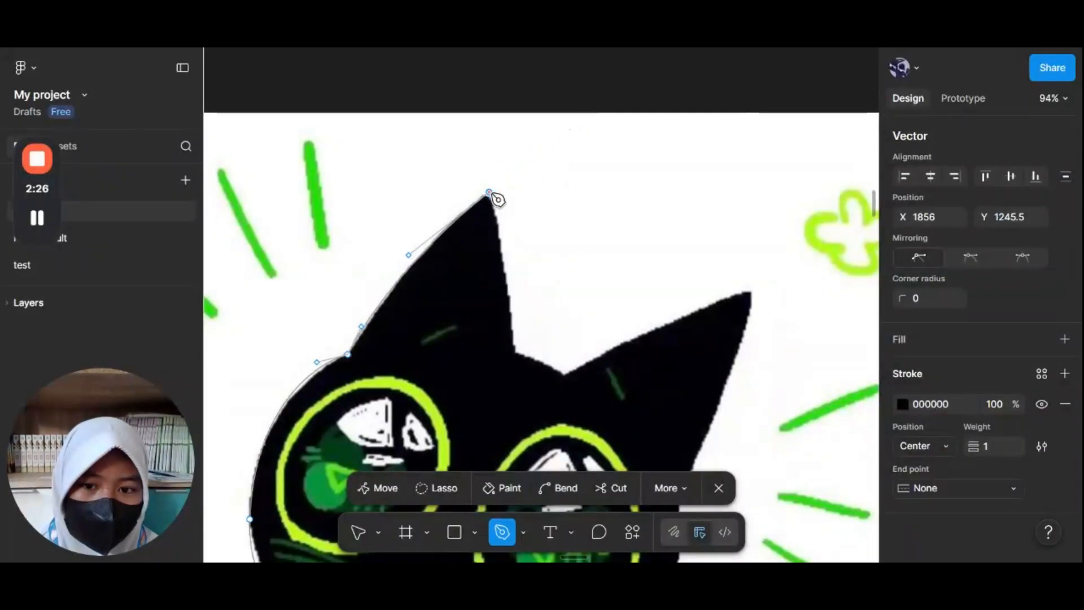
Step: Extend the Pen path across the dip between the ears, up to the right ear tip and down the right side of the face
left_click(518, 354)
left_click(562, 376)
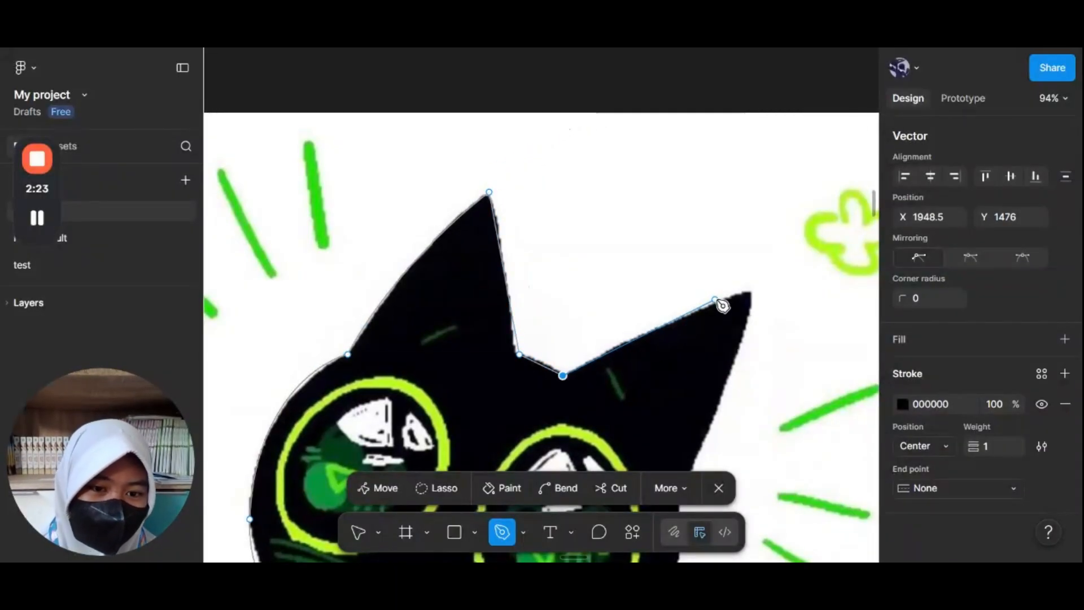
left_click(751, 289)
scroll(752, 291, "down", 3)
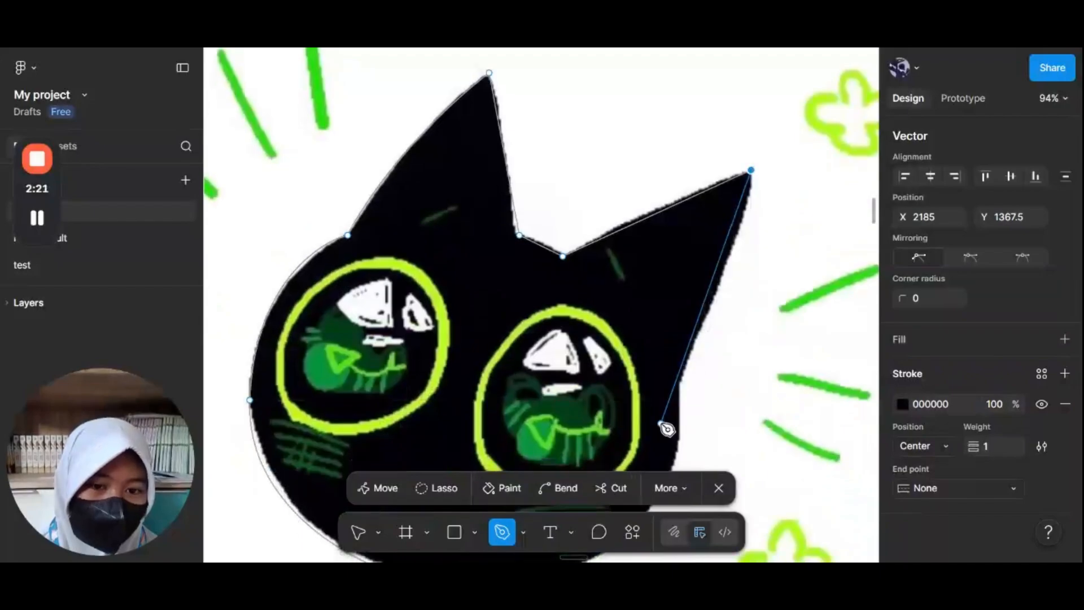
left_click(685, 386)
Step: Add a curved point tracing the right cheek where it meets the neck
scroll(677, 383, "down", 5)
scroll(677, 384, "left", 2)
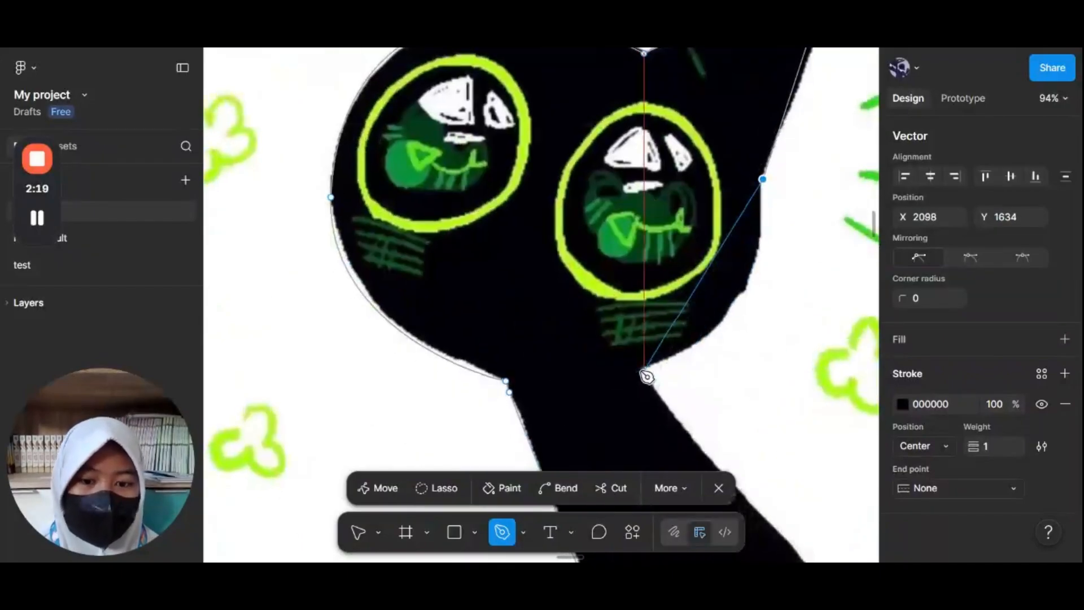
left_click_drag(644, 369, 500, 392)
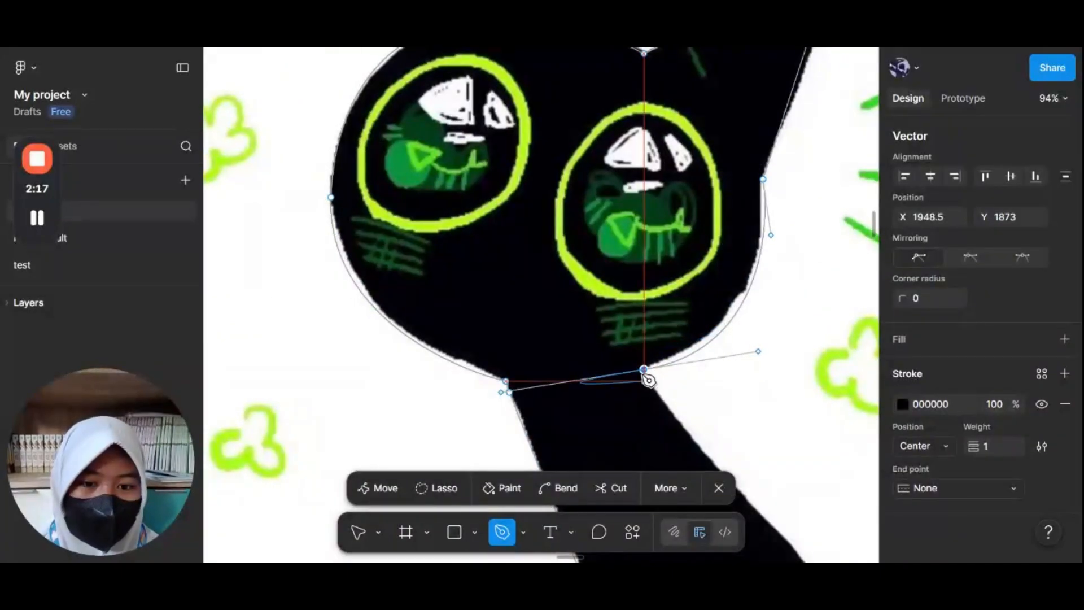
Step: Run the path down the right edge of the neck to the bottom and across to the left bottom corner
scroll(649, 370, "down", 6)
scroll(649, 367, "right", 5)
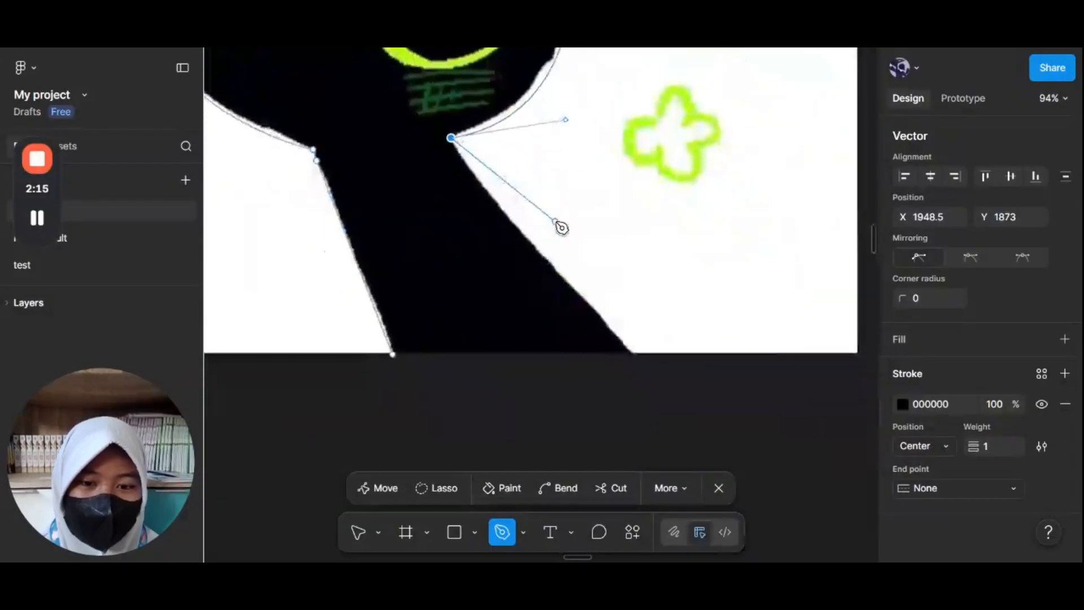
left_click(640, 355)
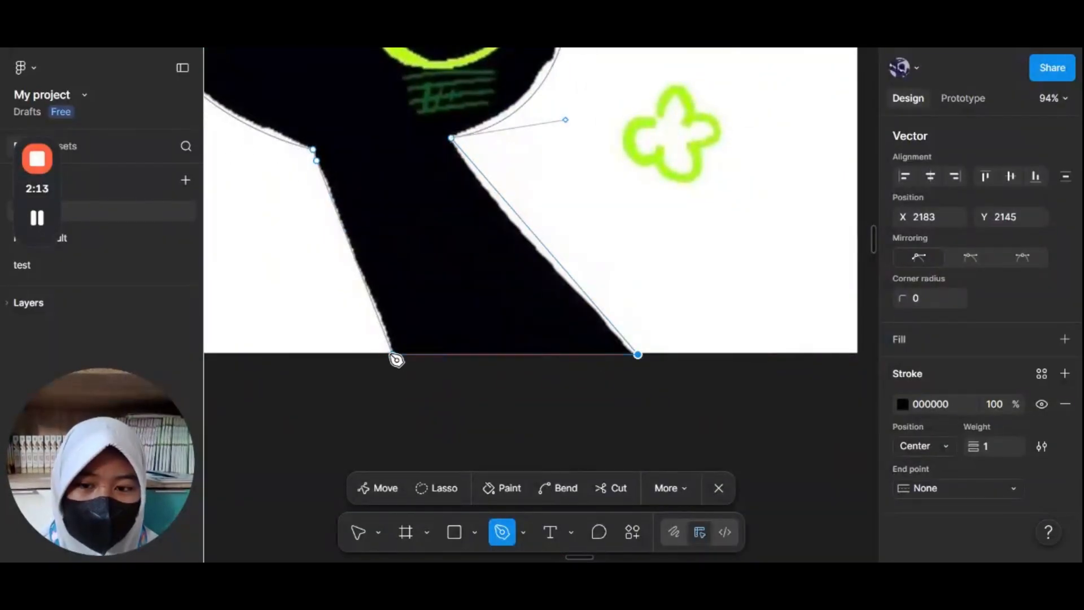
left_click(394, 356)
Step: Add a point on the right neck edge and finish the Pen path
scroll(501, 337, "down", 5)
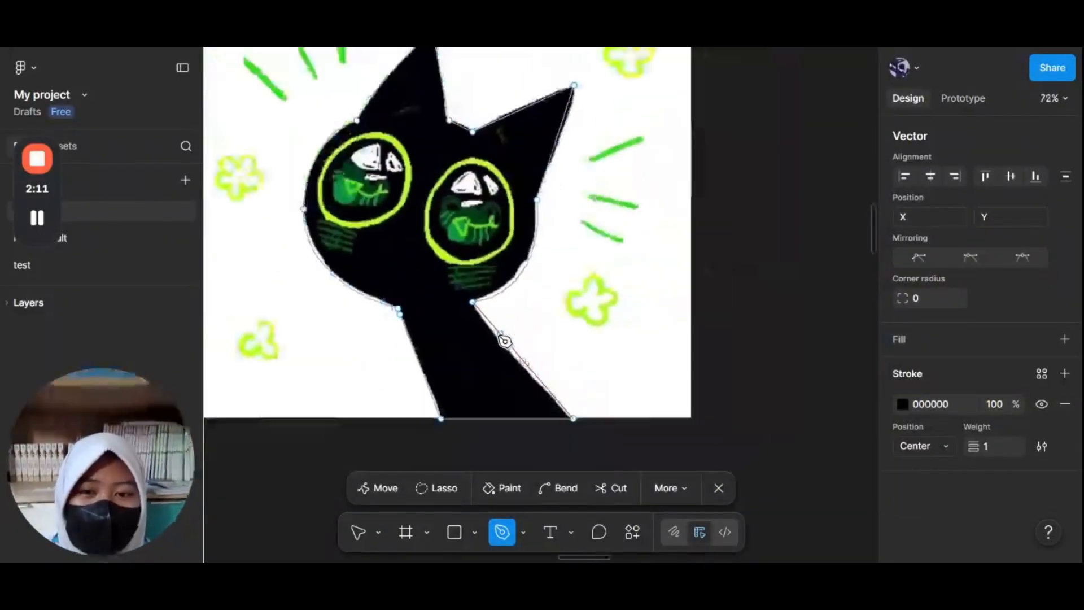
left_click(500, 335)
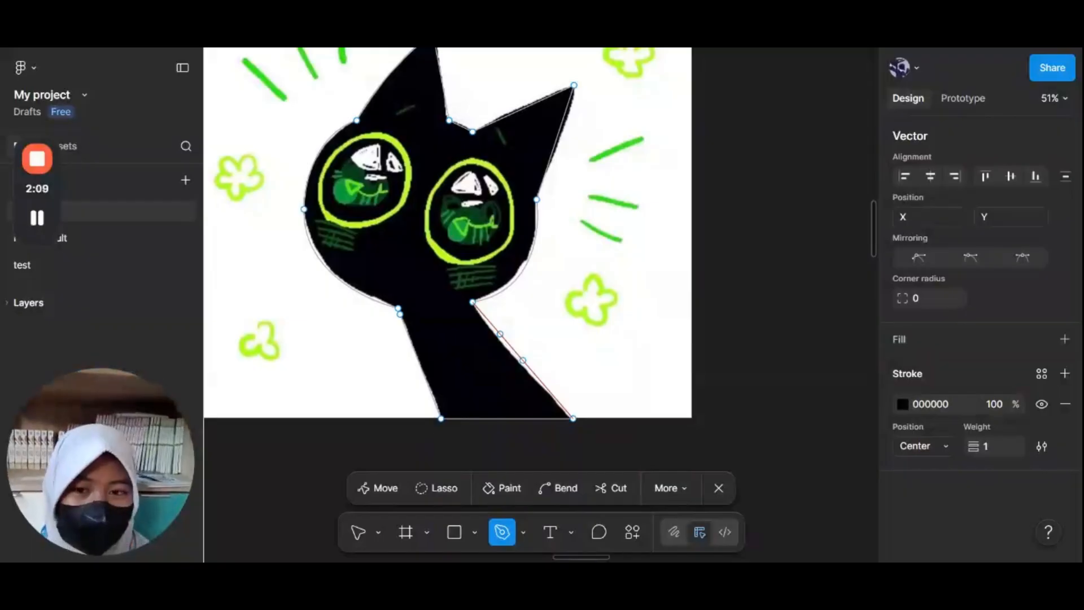
key("Escape")
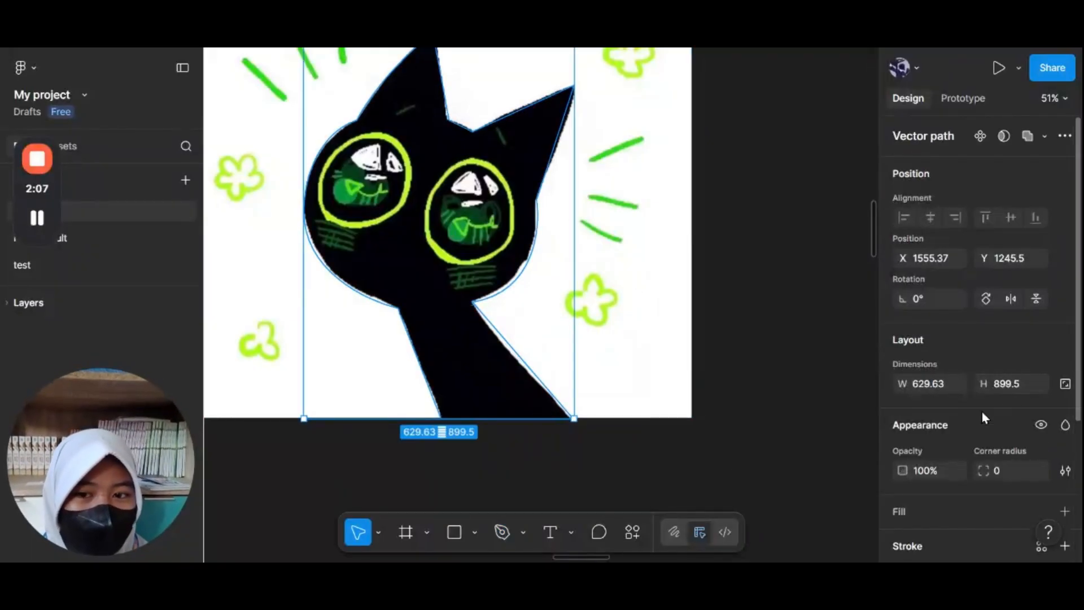
scroll(982, 416, "down", 3)
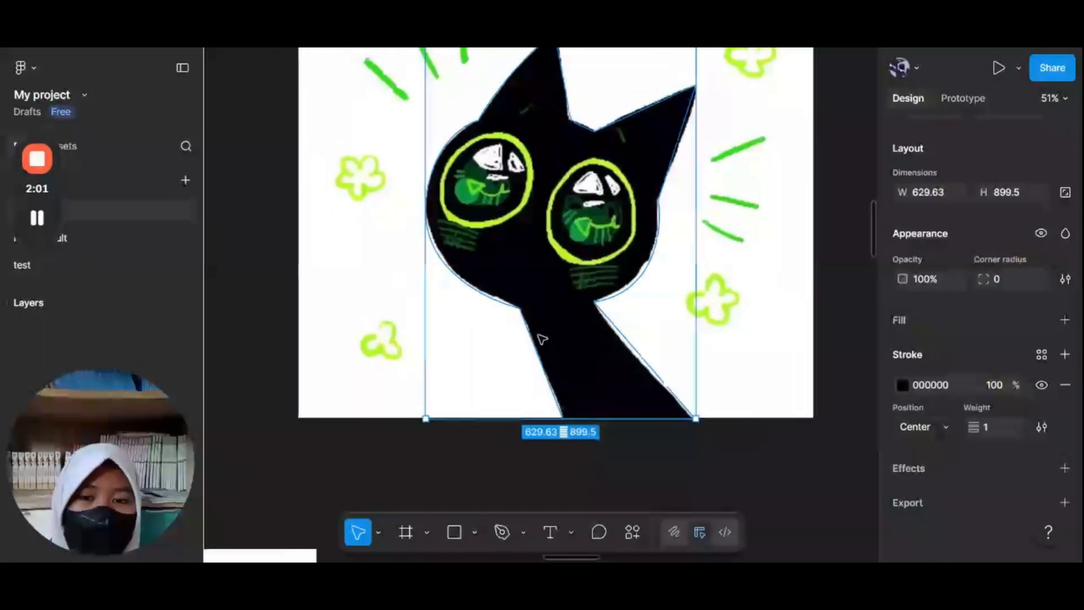
left_click_drag(466, 348, 520, 331)
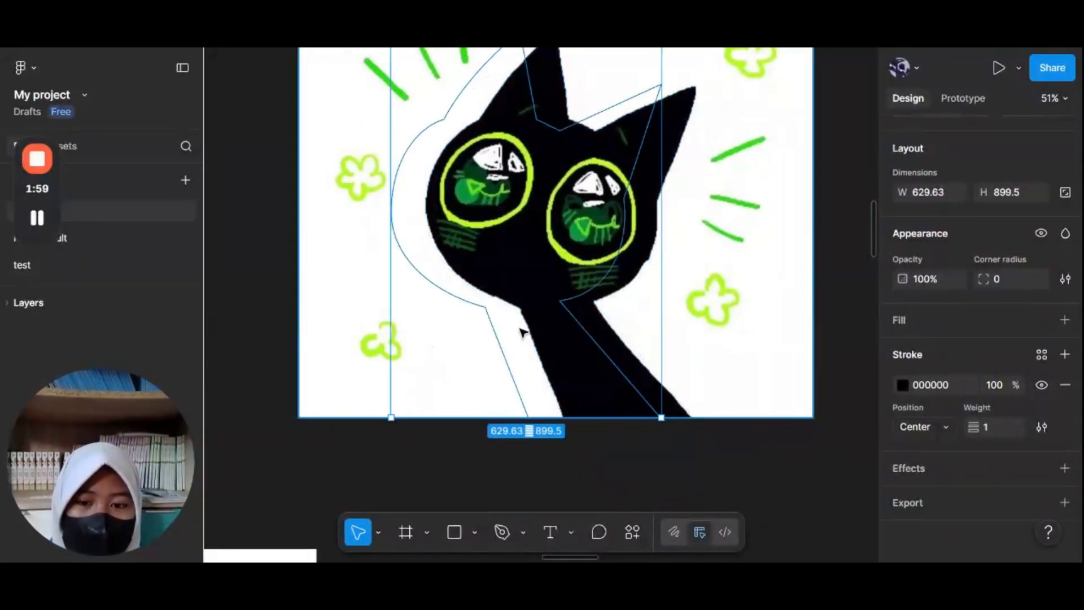
key("ctrl+z")
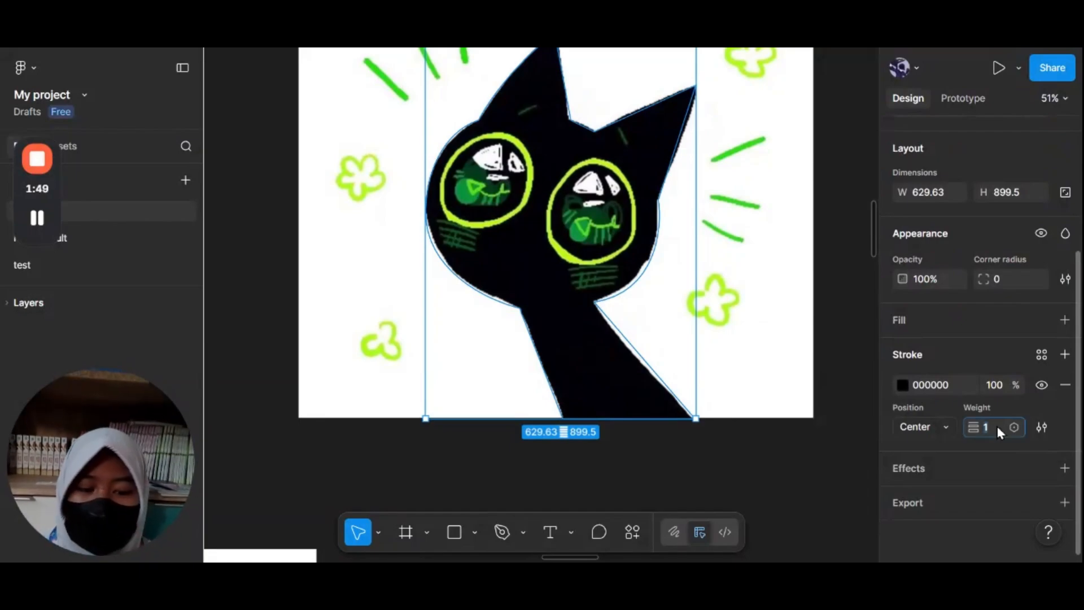
Step: Set the traced vector's stroke weight to 0
key("BackSpace")
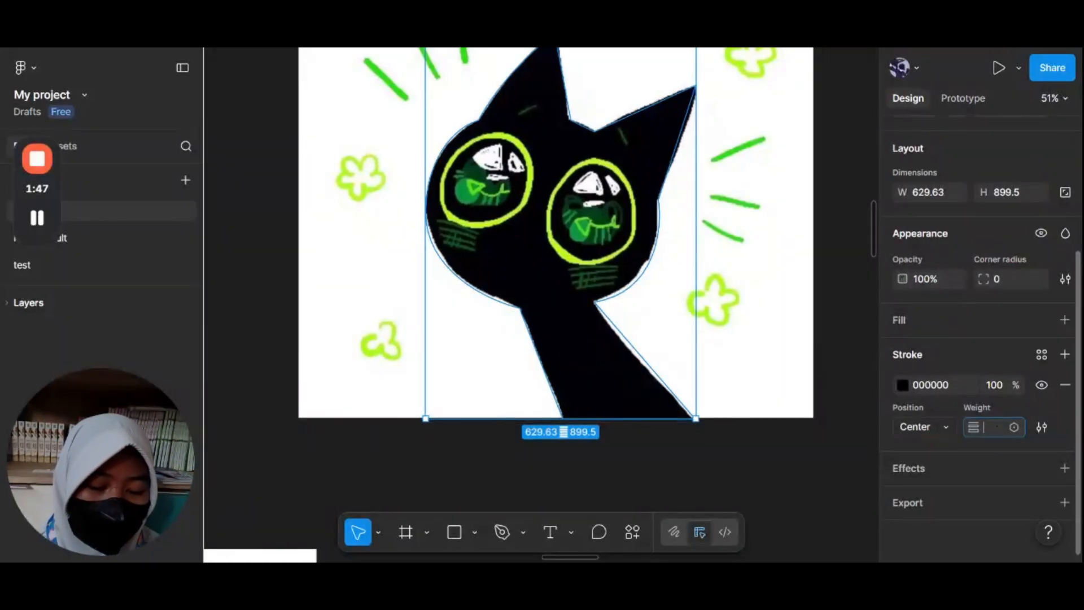
type("0")
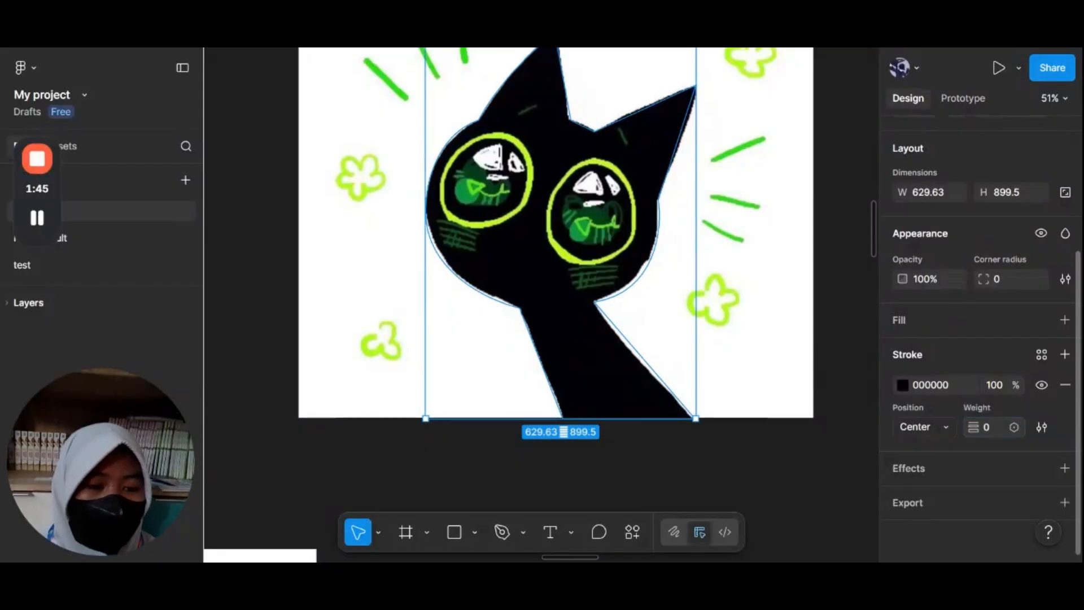
key("Return")
Step: Add a fill to the traced vector and set its colour to near-black 030303
left_click(919, 321)
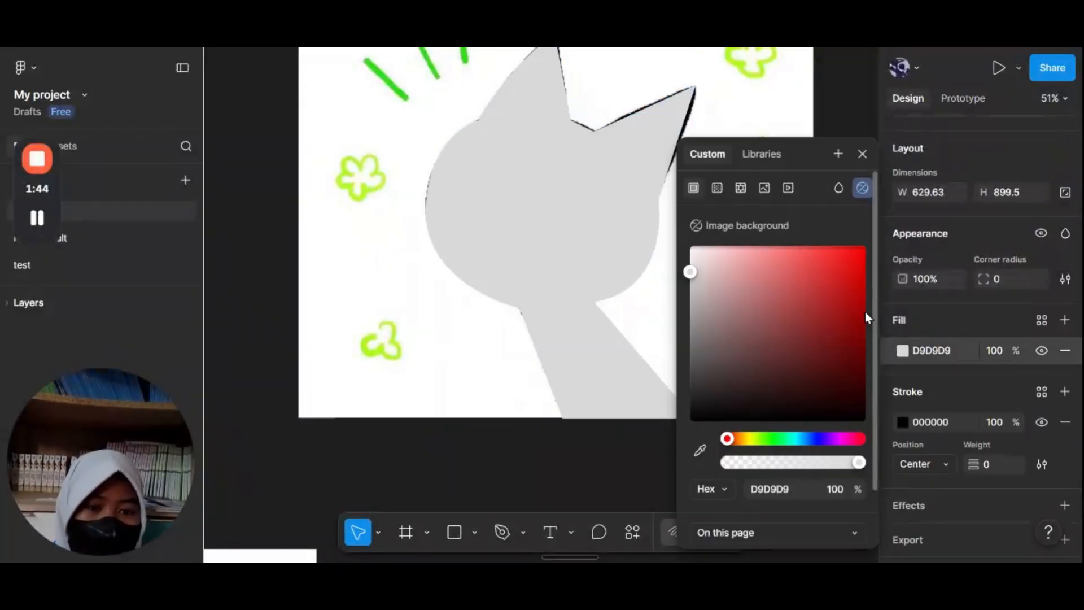
left_click(735, 369)
left_click_drag(734, 369, 684, 429)
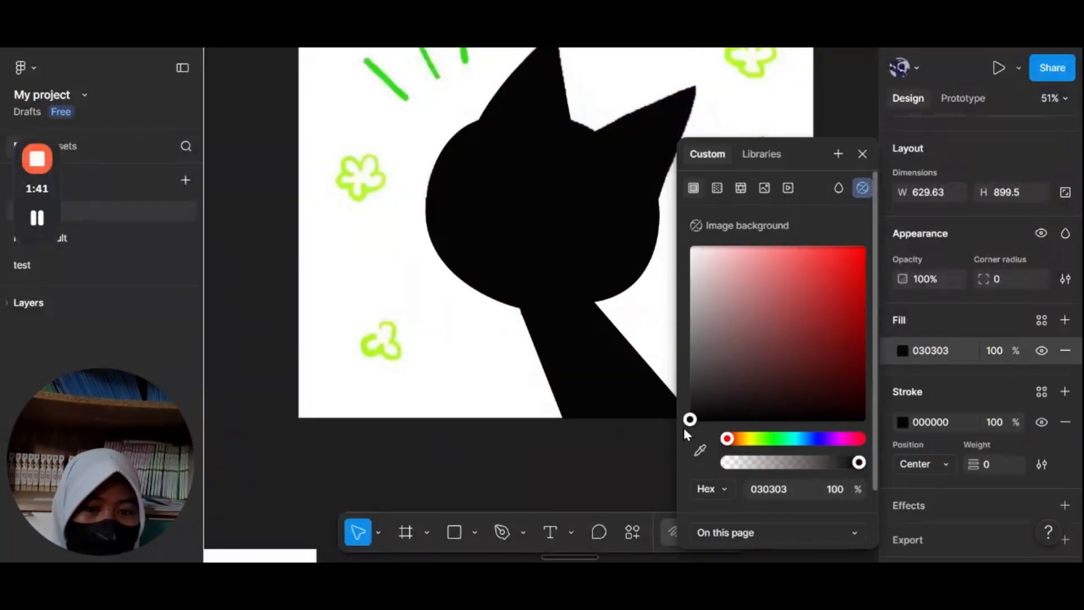
left_click(862, 153)
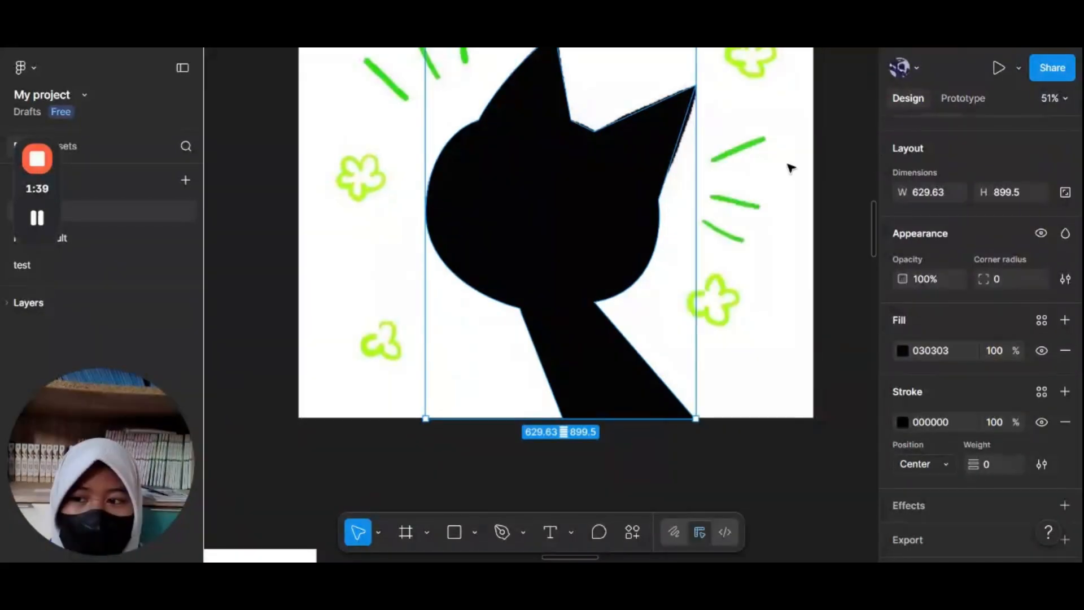
Step: Select the traced cat vector and set its layer opacity to 0%
left_click(740, 261)
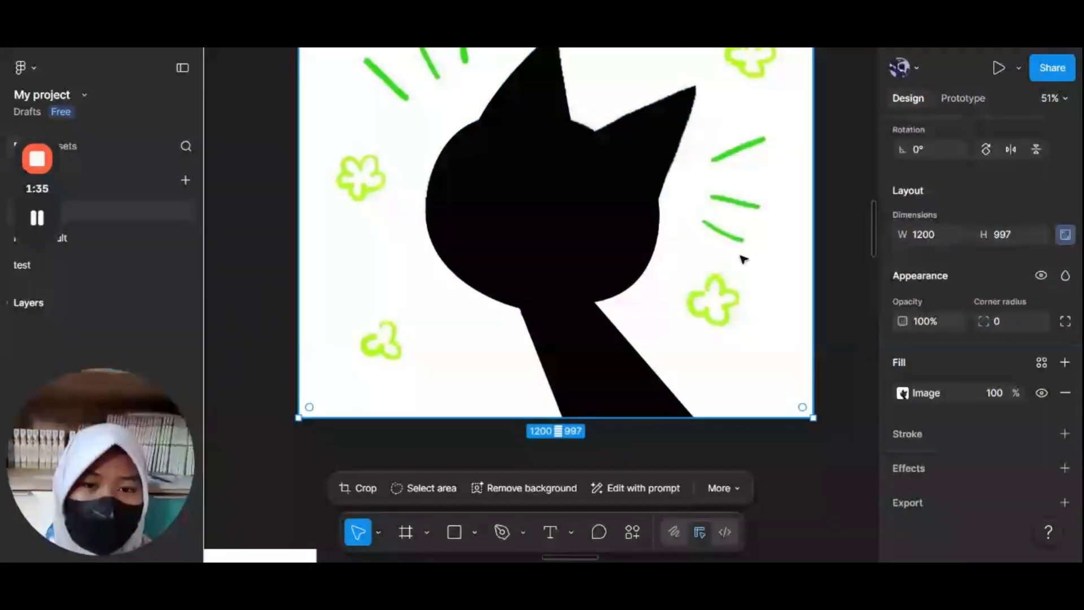
scroll(740, 261, "down", 5)
scroll(742, 260, "up", 4)
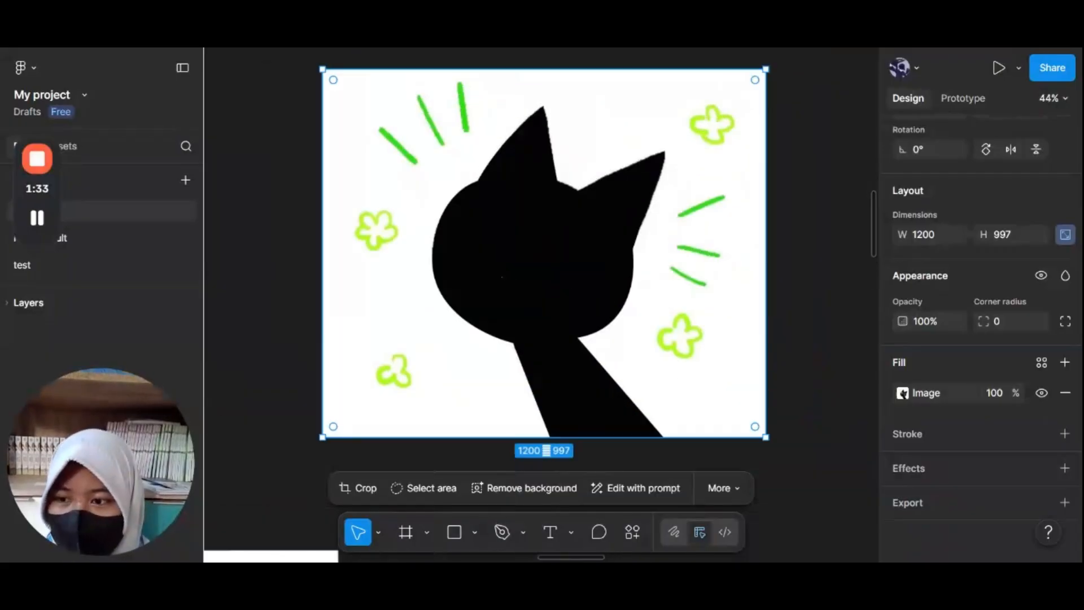
scroll(625, 302, "down", 5)
left_click(627, 300)
scroll(629, 297, "up", 3)
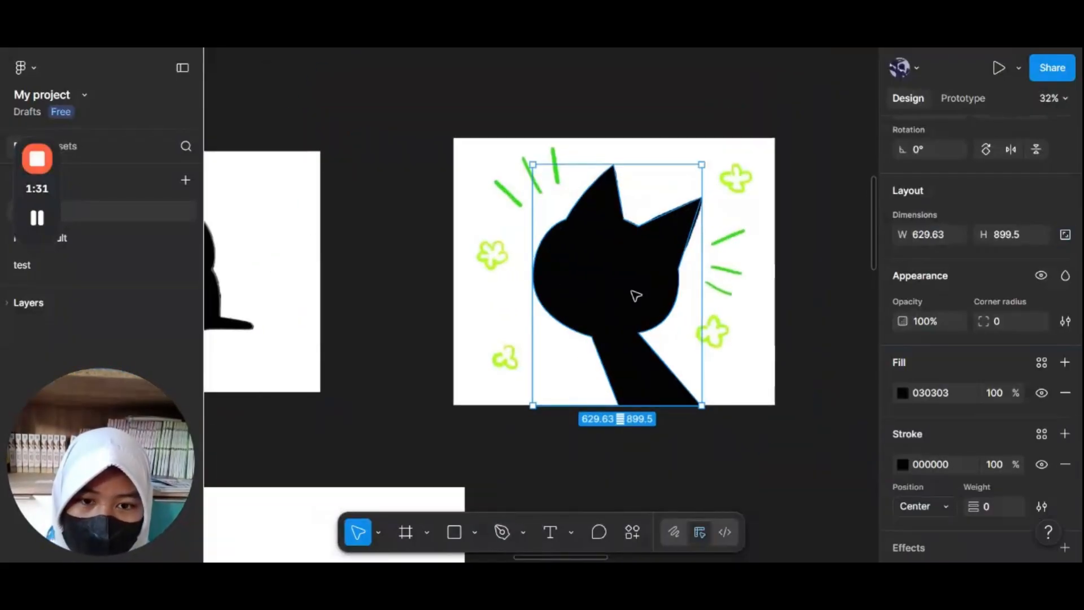
scroll(912, 347, "down", 2)
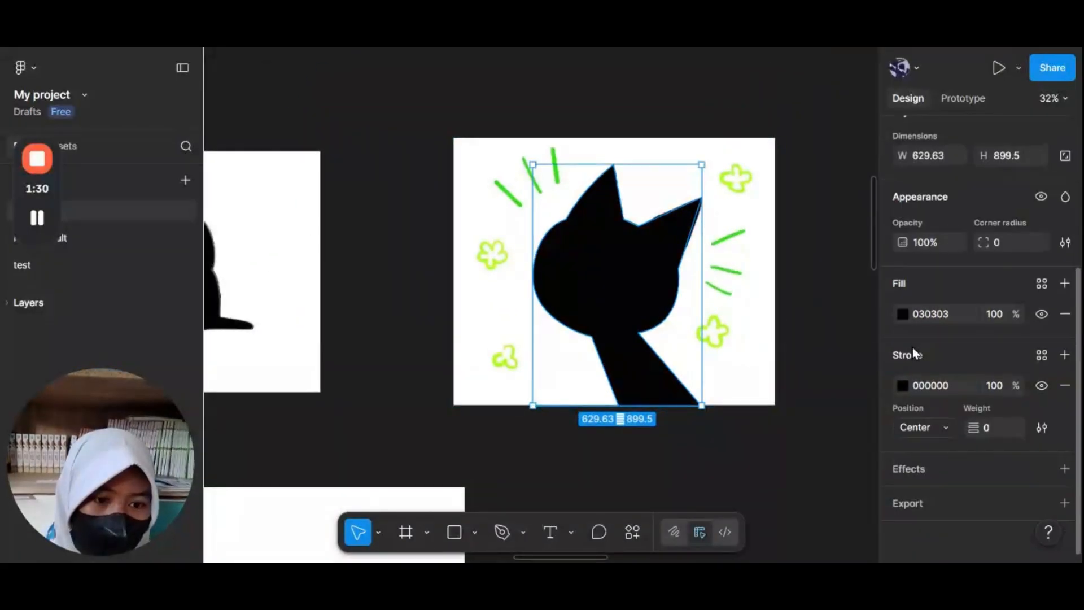
left_click(926, 243)
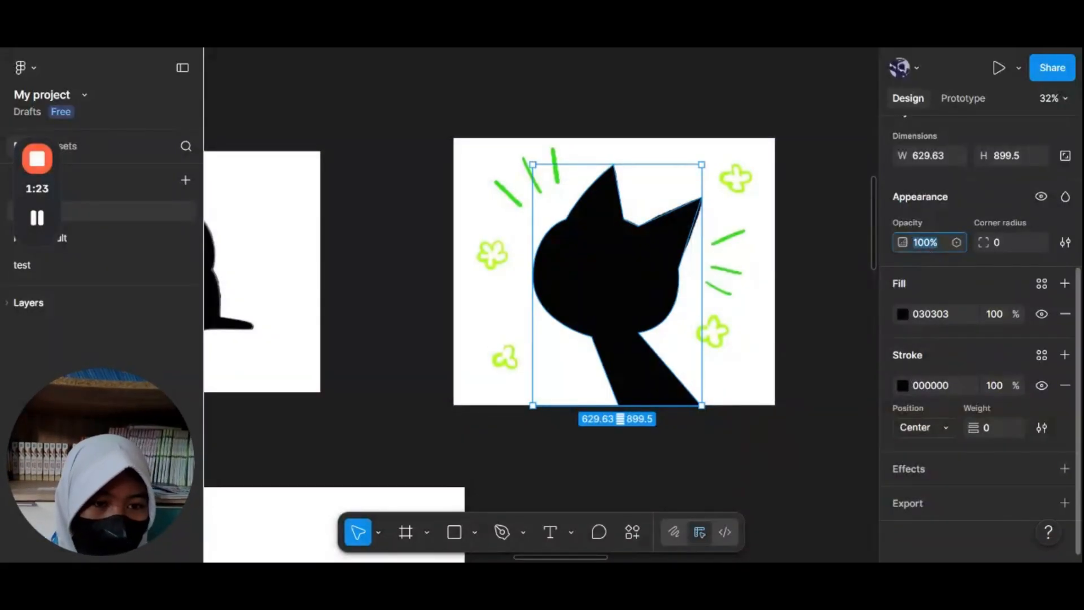
type("0")
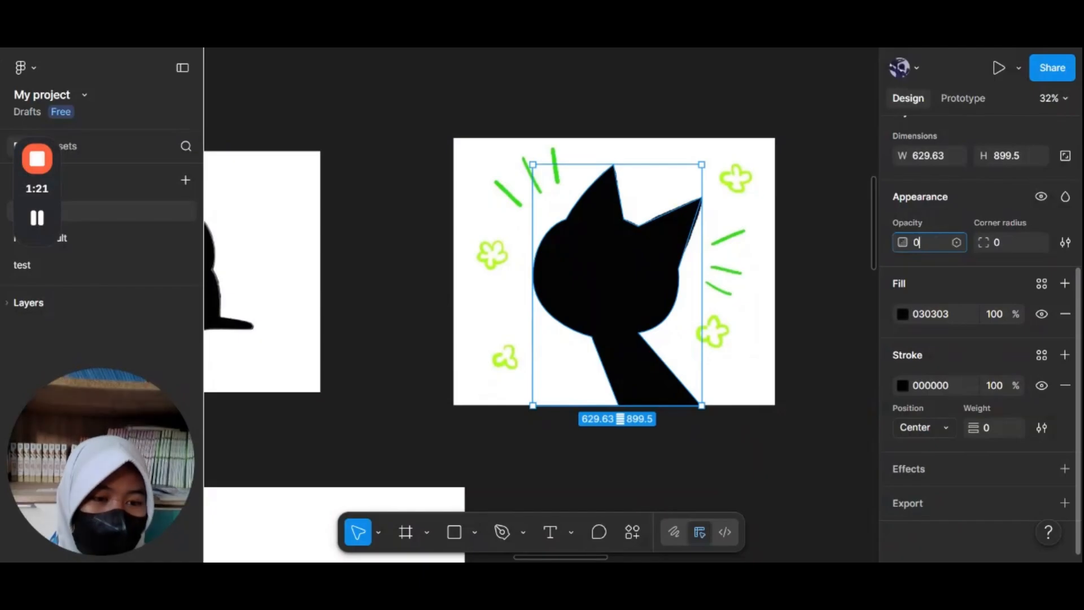
key("Return")
left_click(826, 355)
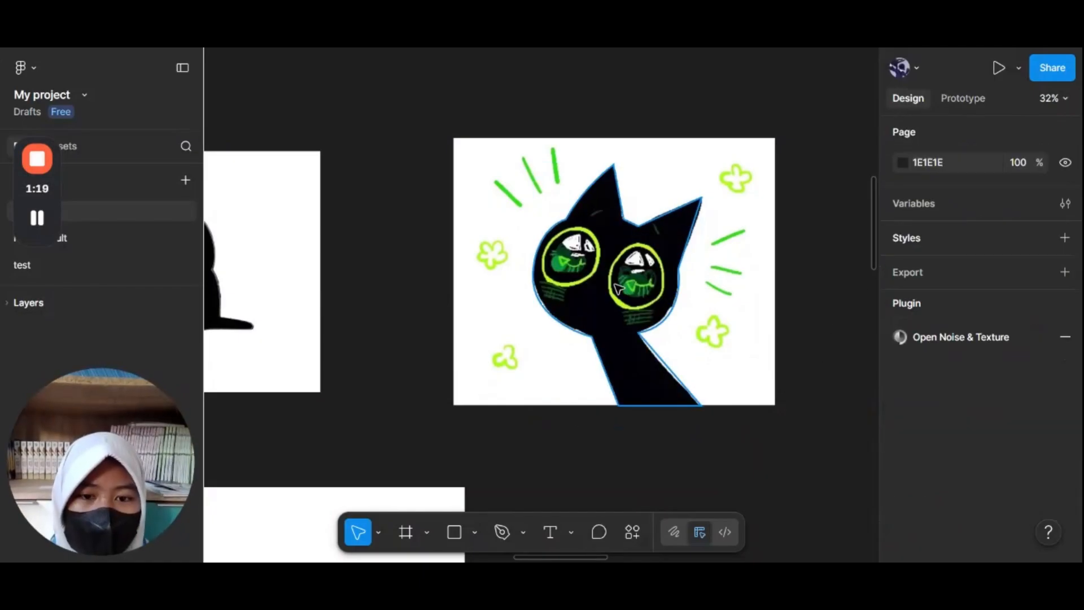
Step: Start a new Pen path on the left eye's green ring, placing a top point and a curved point at its lower left
scroll(619, 289, "up", 5)
scroll(619, 289, "up", 3)
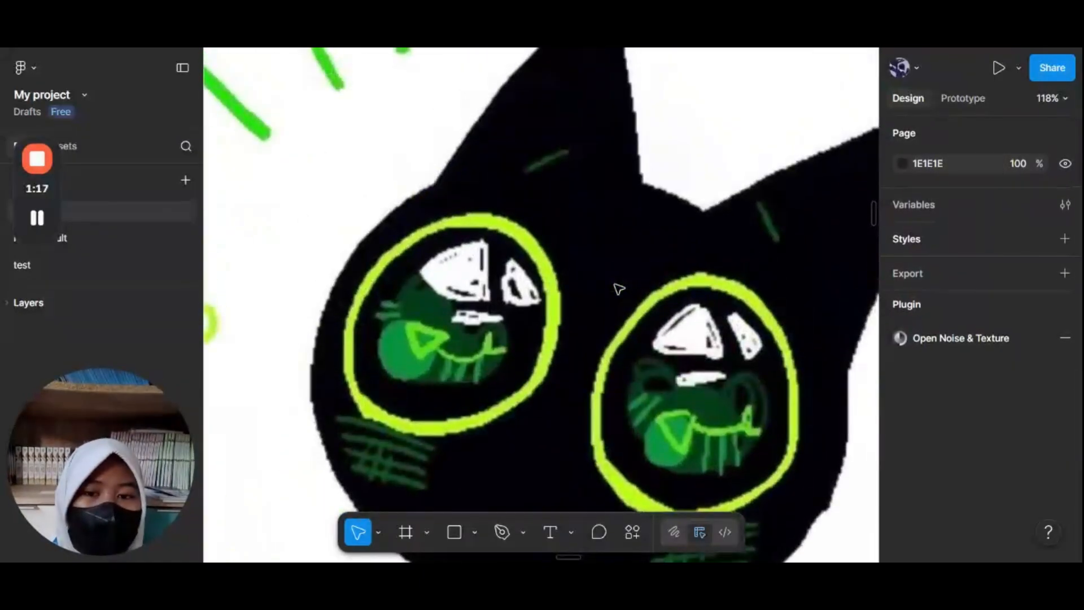
scroll(615, 285, "left", 4)
scroll(615, 285, "up", 3)
scroll(615, 285, "right", 4)
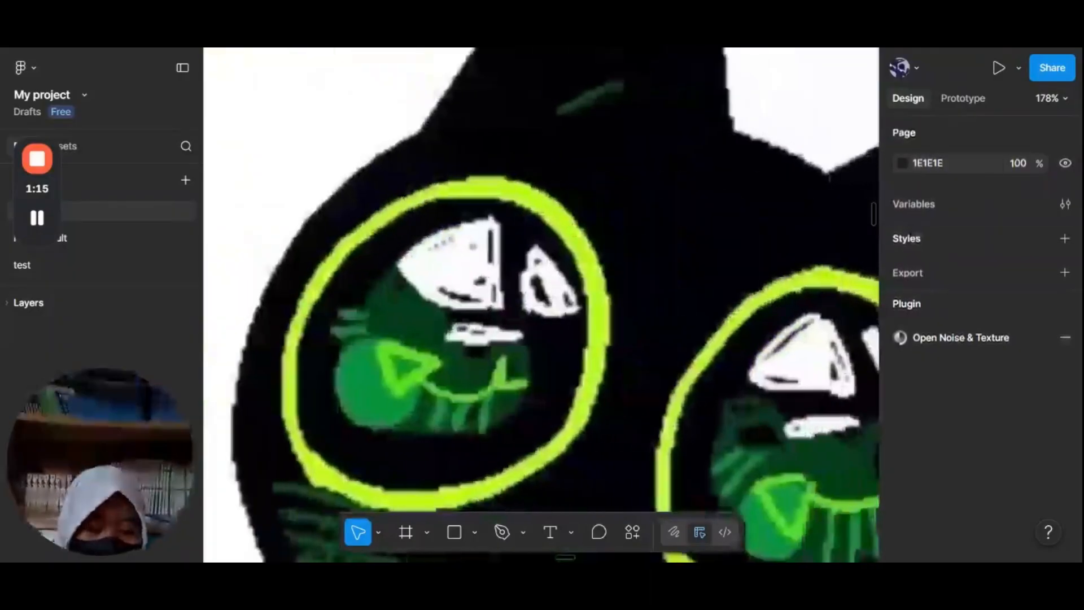
key("p")
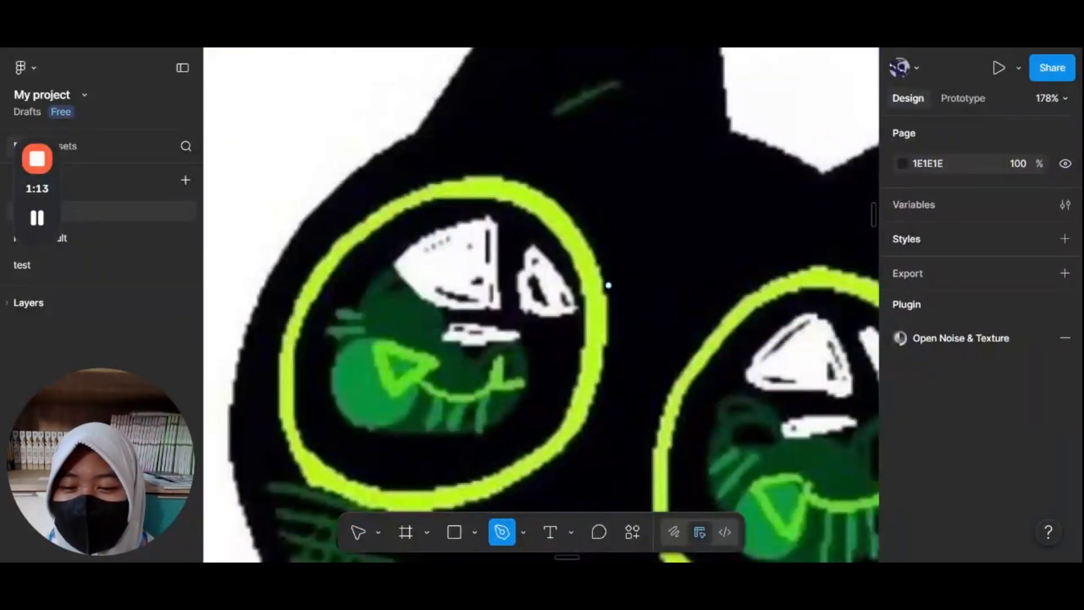
scroll(577, 286, "left", 2)
scroll(577, 286, "down", 1)
scroll(576, 286, "down", 1)
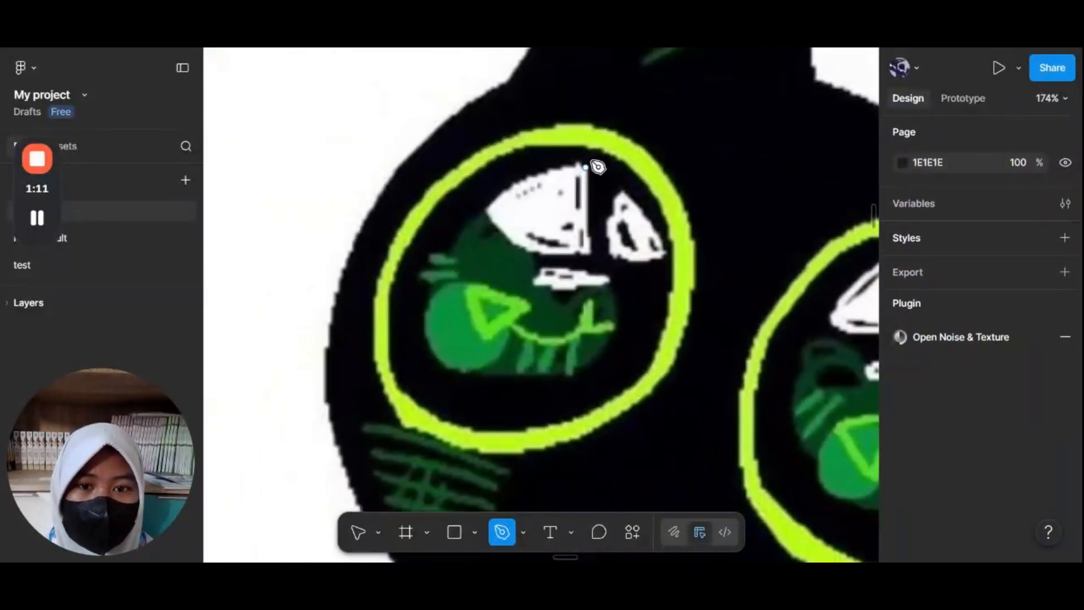
left_click(473, 532)
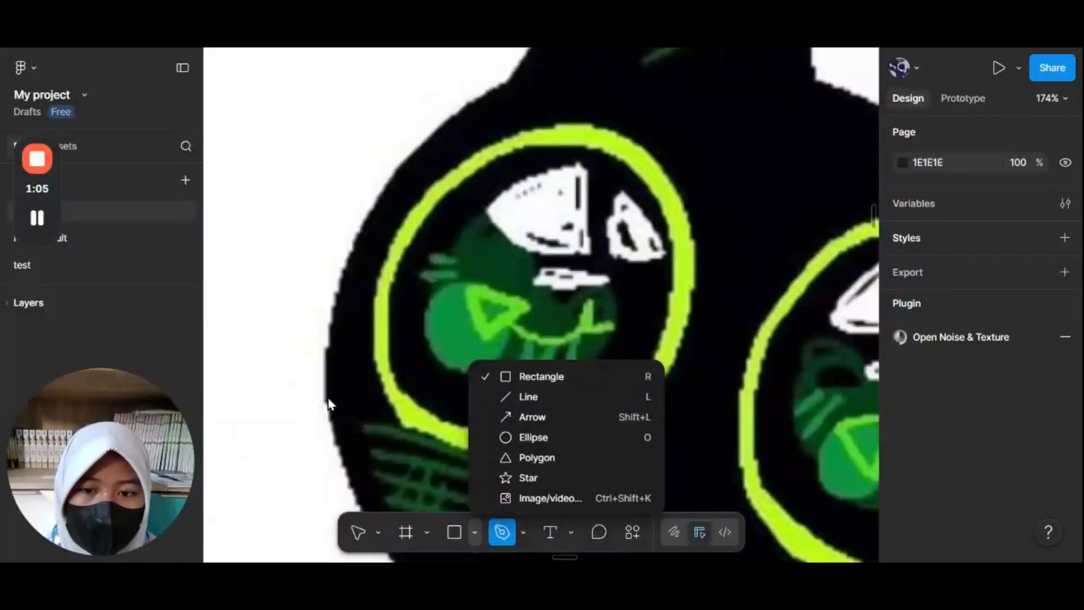
left_click(518, 219)
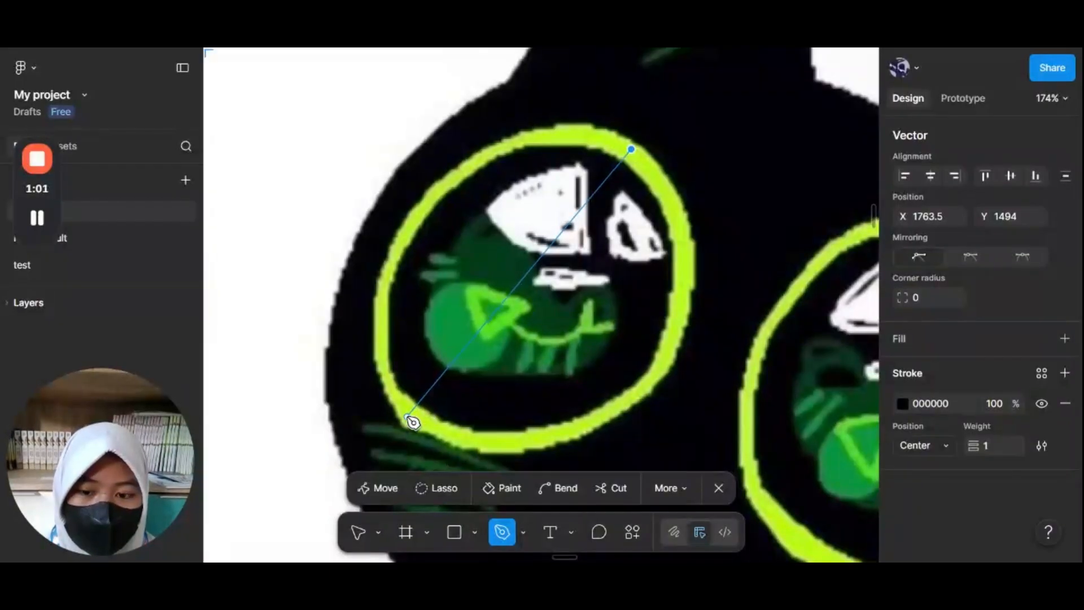
left_click_drag(406, 416, 480, 395)
Step: Close the left eye path with a curved segment back to its top point
scroll(471, 303, "down", 5)
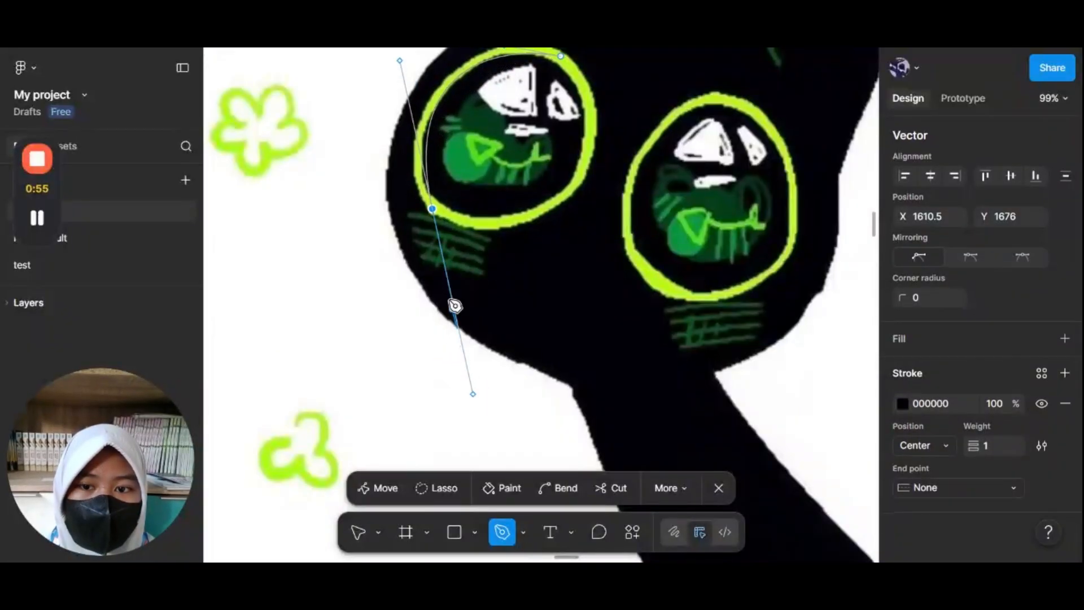
left_click(434, 210)
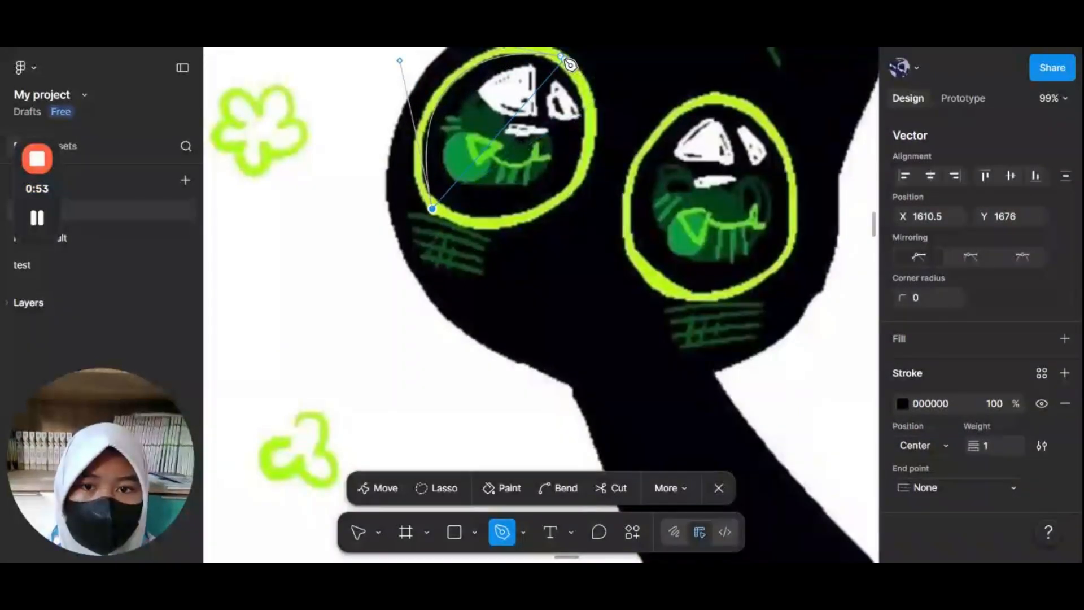
left_click_drag(570, 65, 567, 315)
Step: Trace the right eye's green ring with the Pen tool as a closed curved path from its top point
scroll(750, 345, "down", 5)
scroll(749, 345, "right", 3)
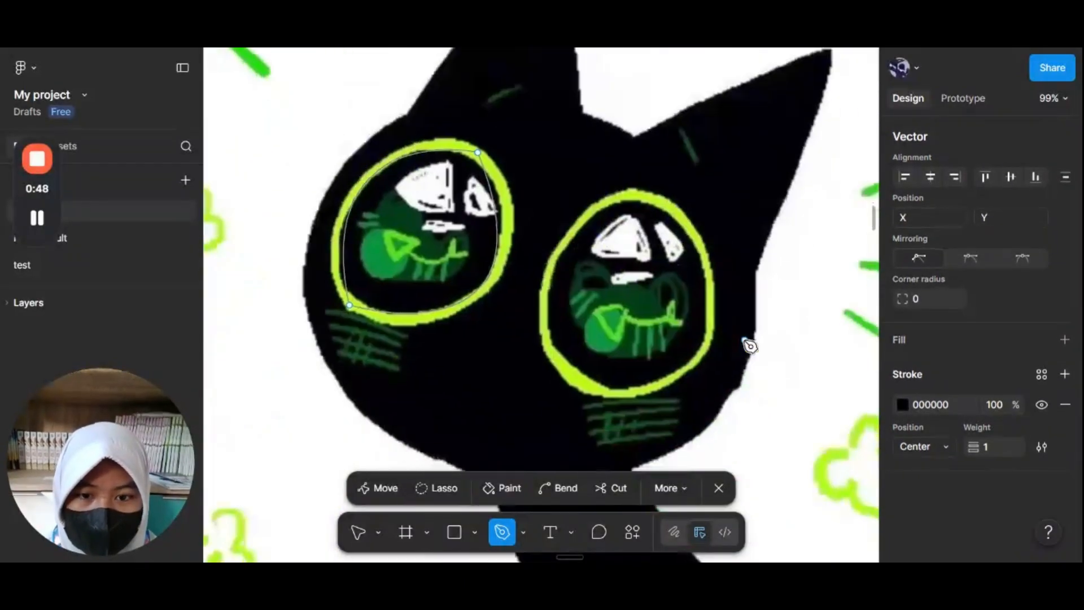
left_click(643, 198)
left_click_drag(542, 325, 545, 452)
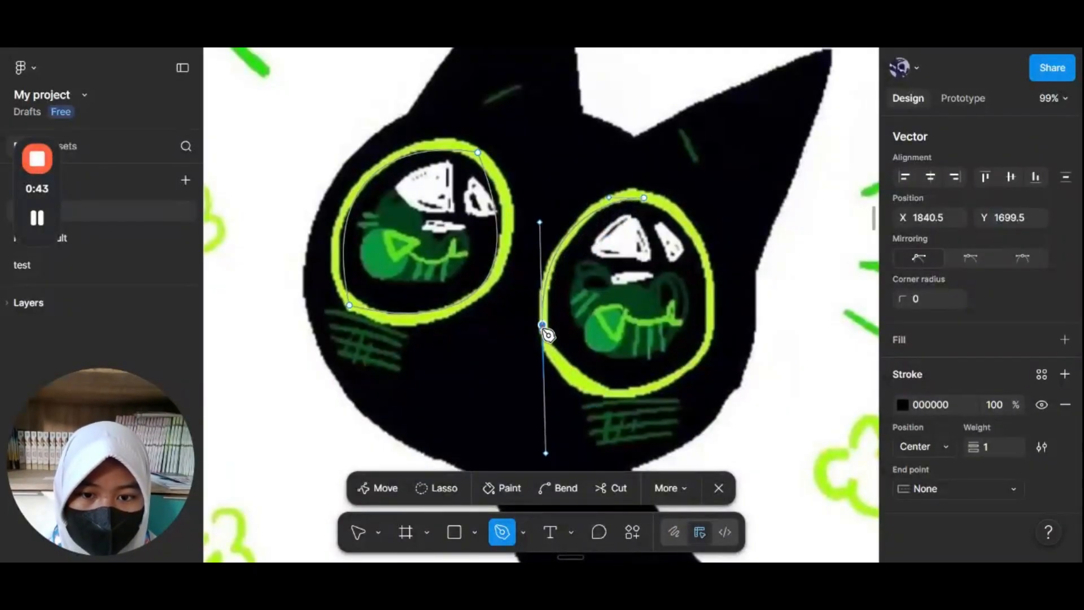
left_click_drag(681, 376, 790, 319)
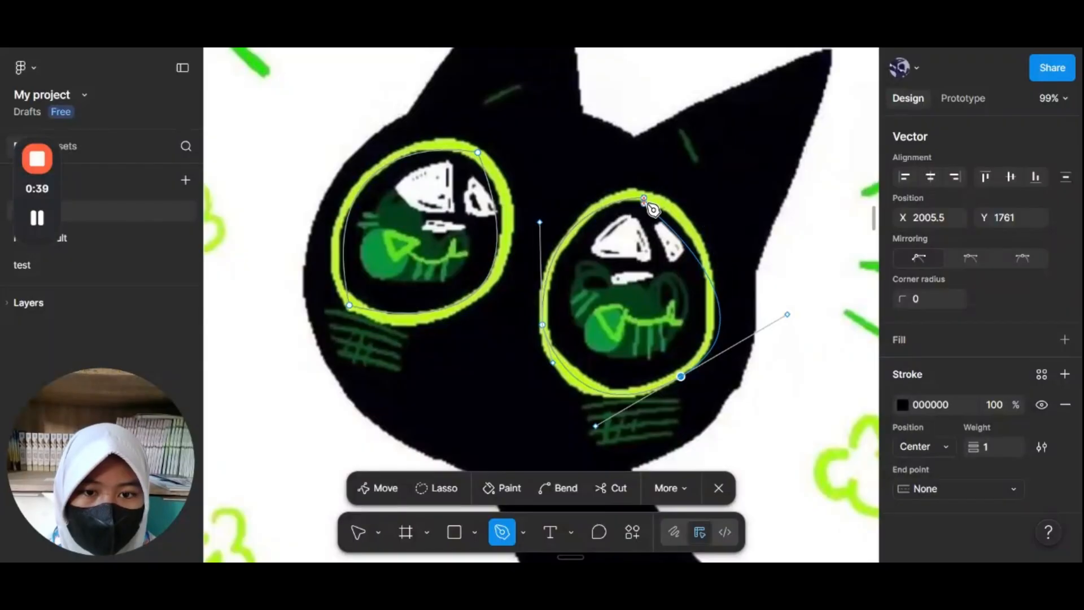
left_click(644, 198)
scroll(699, 310, "down", 3)
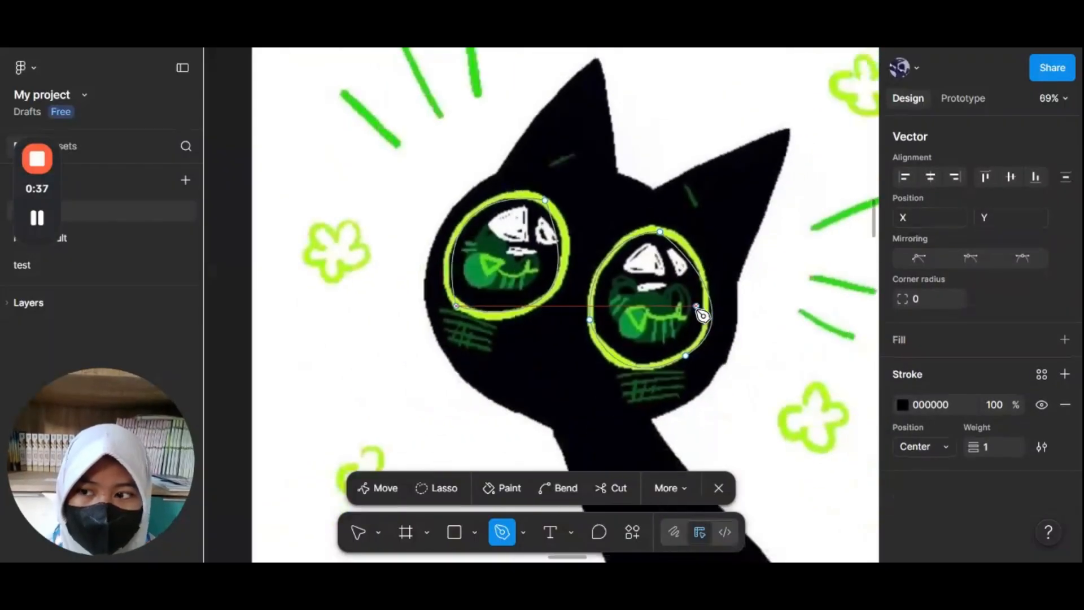
Step: Select both eye paths and set their stroke weight to 10
key("Escape")
scroll(957, 320, "down", 3)
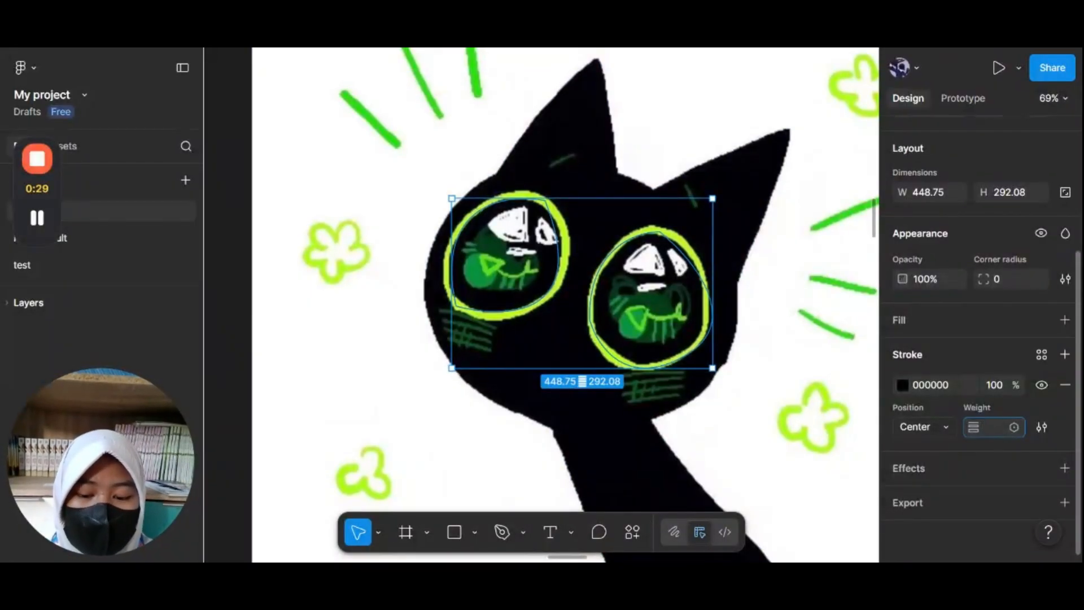
key("Return")
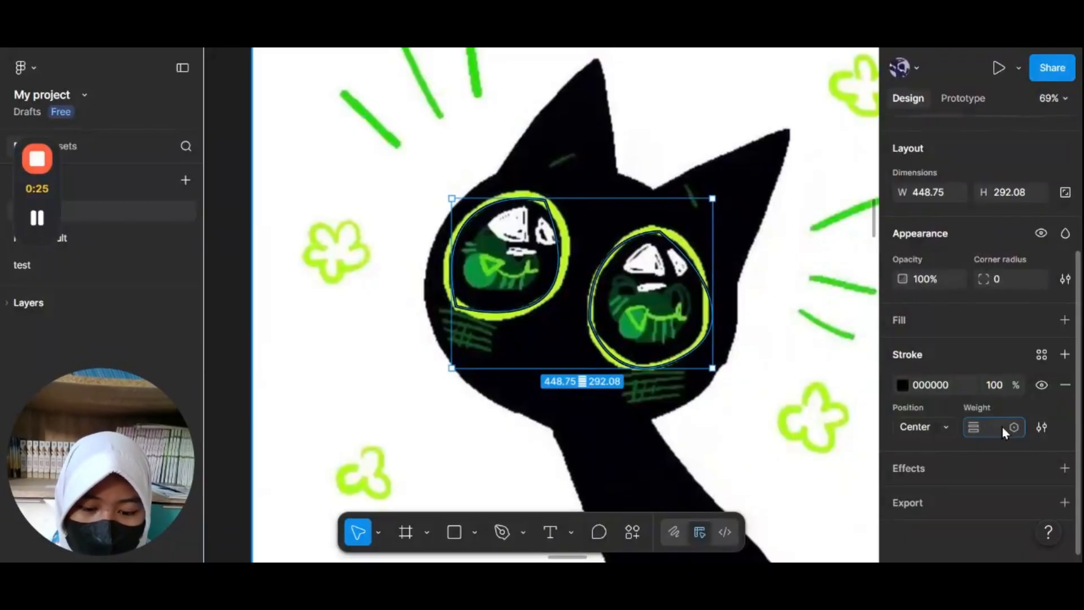
type("7")
key("Return")
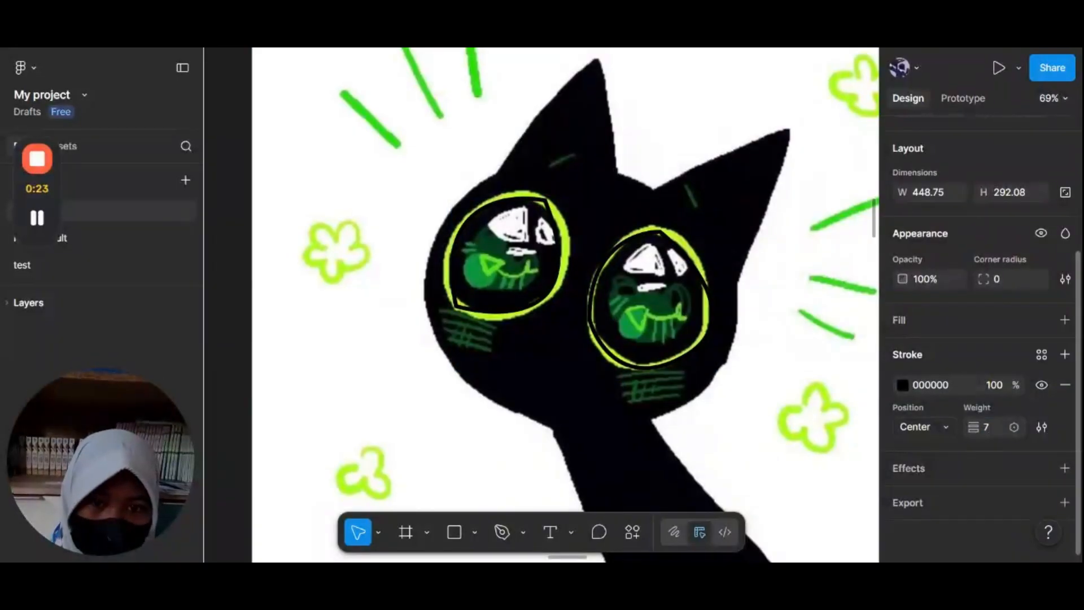
left_click(1000, 427)
type("10")
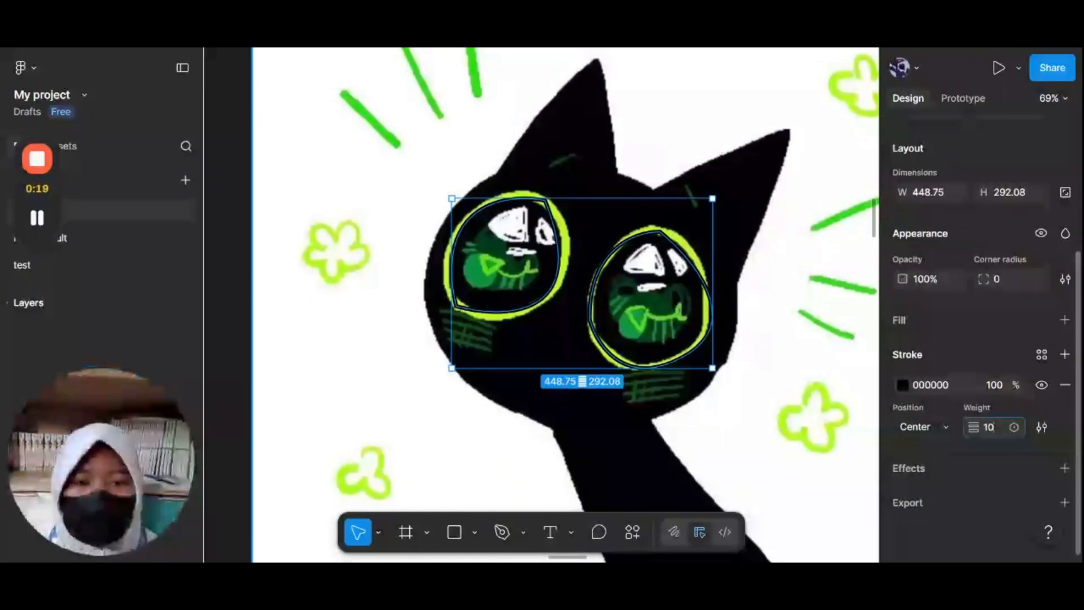
key("Return")
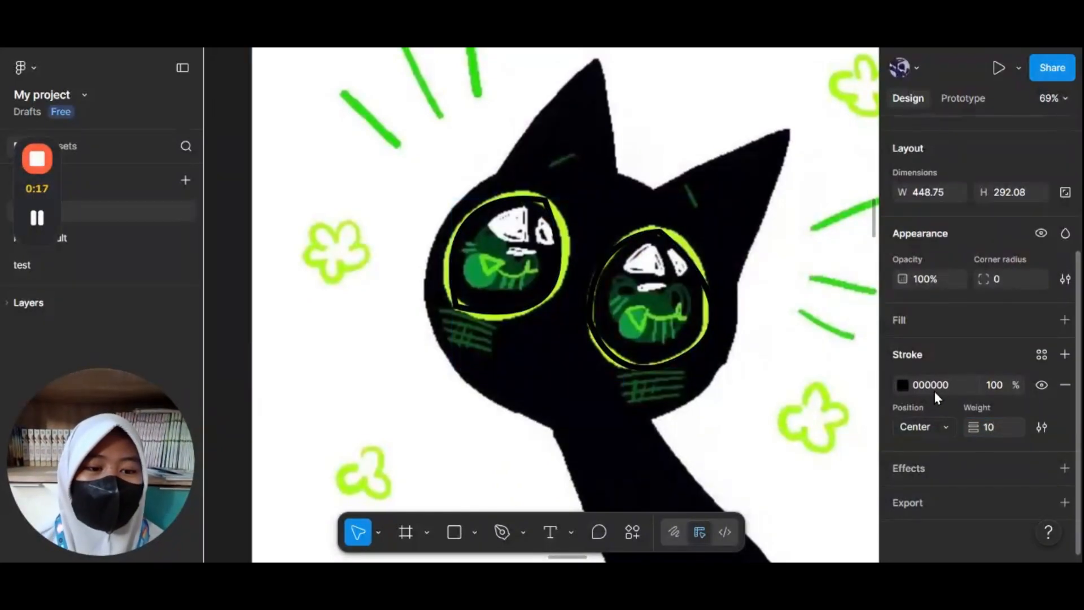
Step: Set the eye paths' stroke colour by sampling the ring green, C7ED42, with the eyedropper
left_click(902, 385)
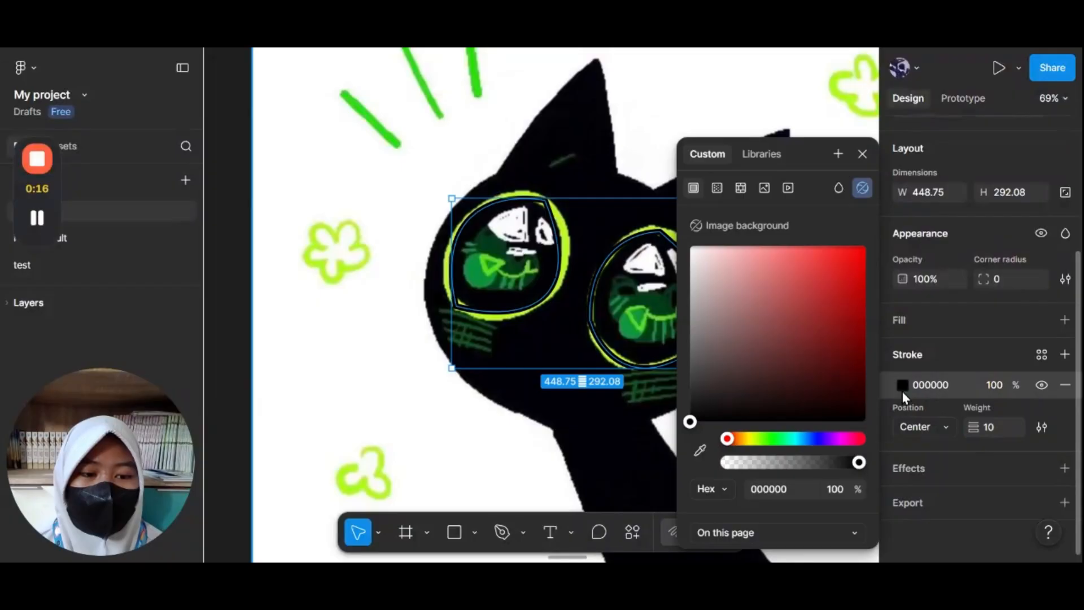
left_click(762, 438)
left_click(756, 320)
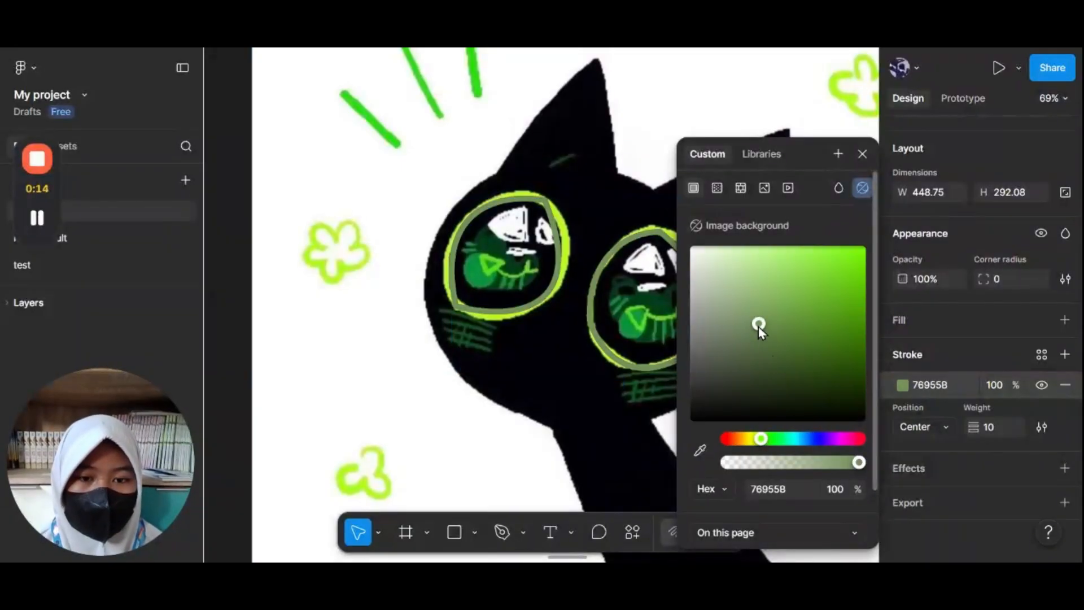
left_click(699, 450)
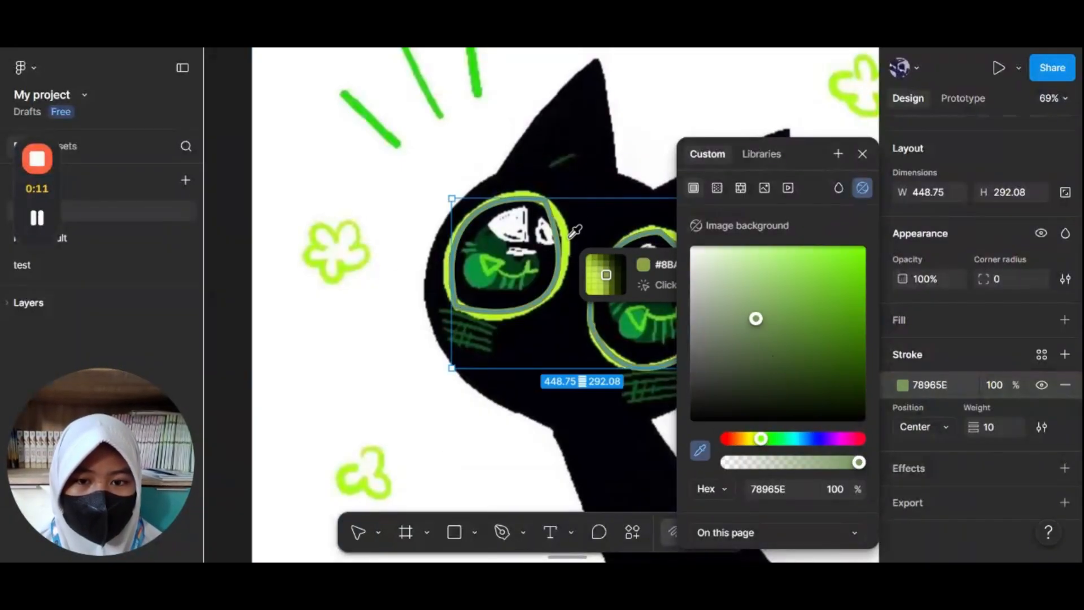
left_click(572, 243)
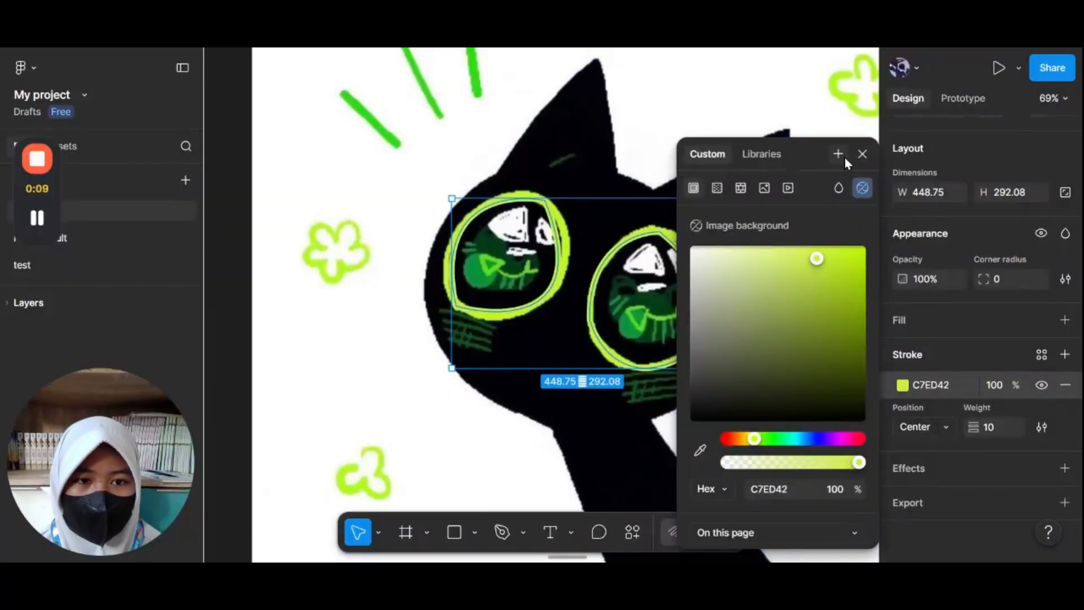
left_click(862, 153)
scroll(719, 186, "down", 3)
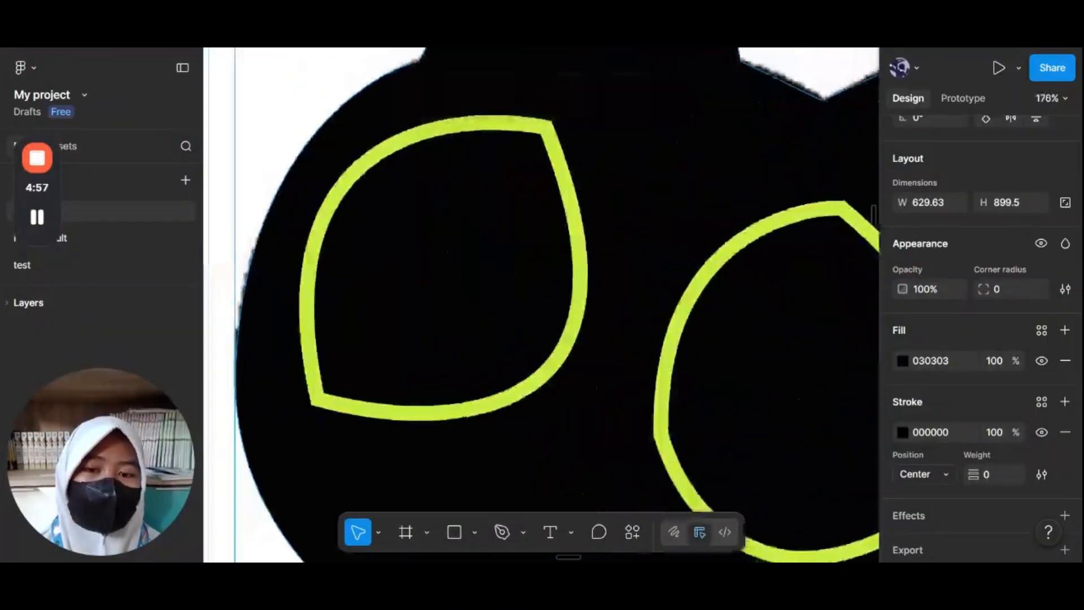
scroll(569, 317, "up", 2)
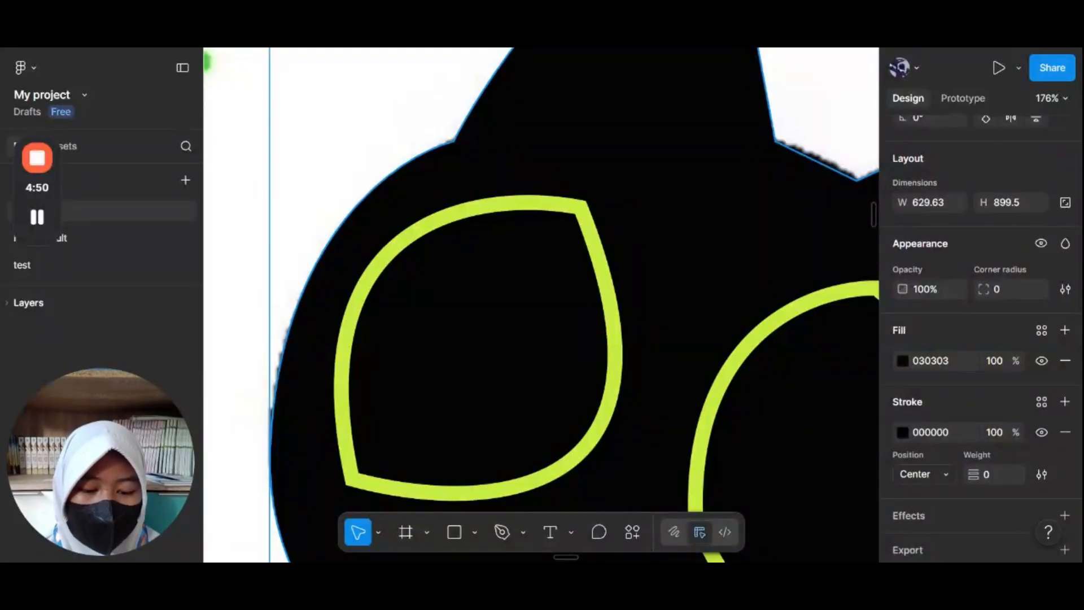
Step: Draw a circle about 62 × 64 inside the left eye and duplicate it into the right eye
key("o")
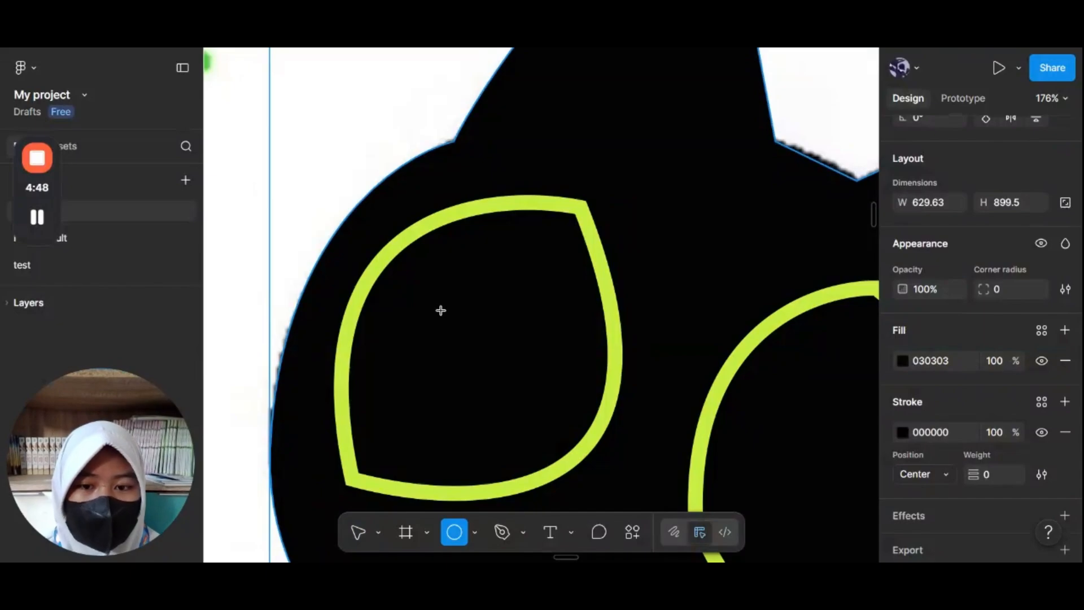
left_click_drag(444, 311, 536, 405)
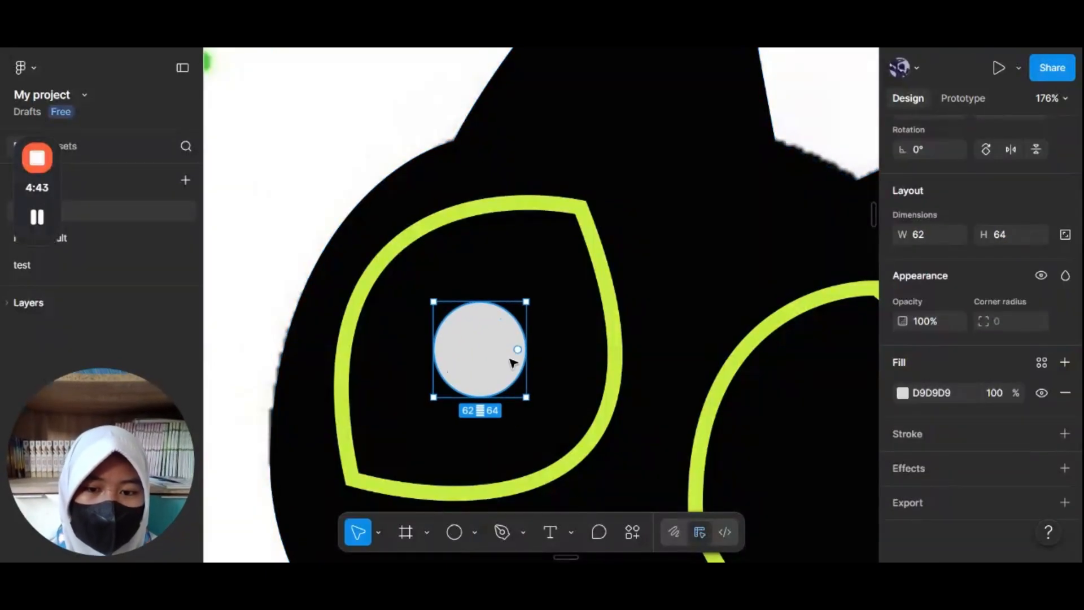
scroll(519, 368, "down", 5)
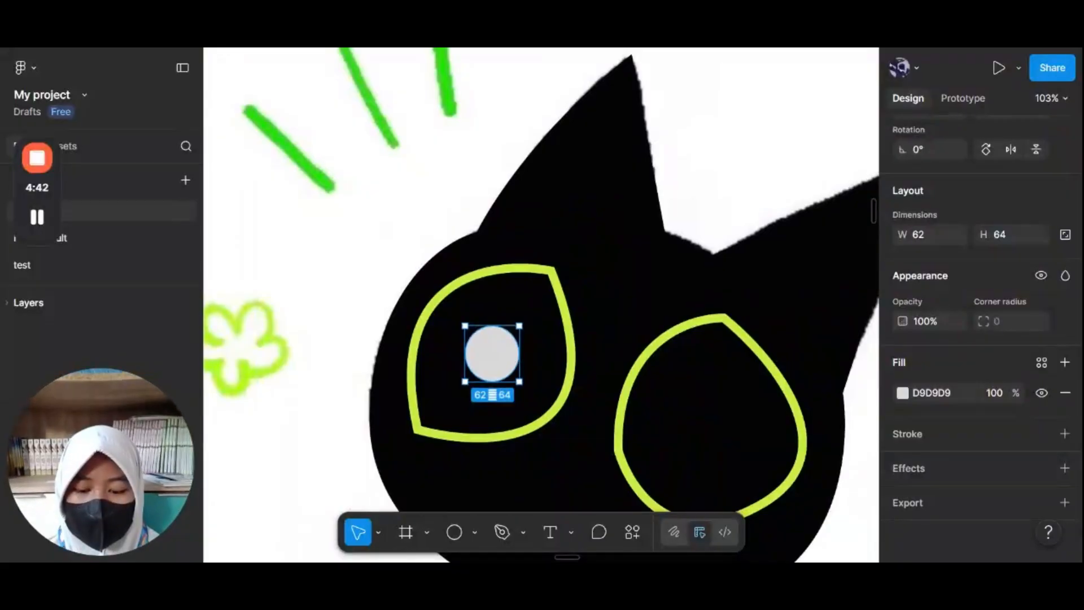
left_click_drag(491, 354, 720, 432)
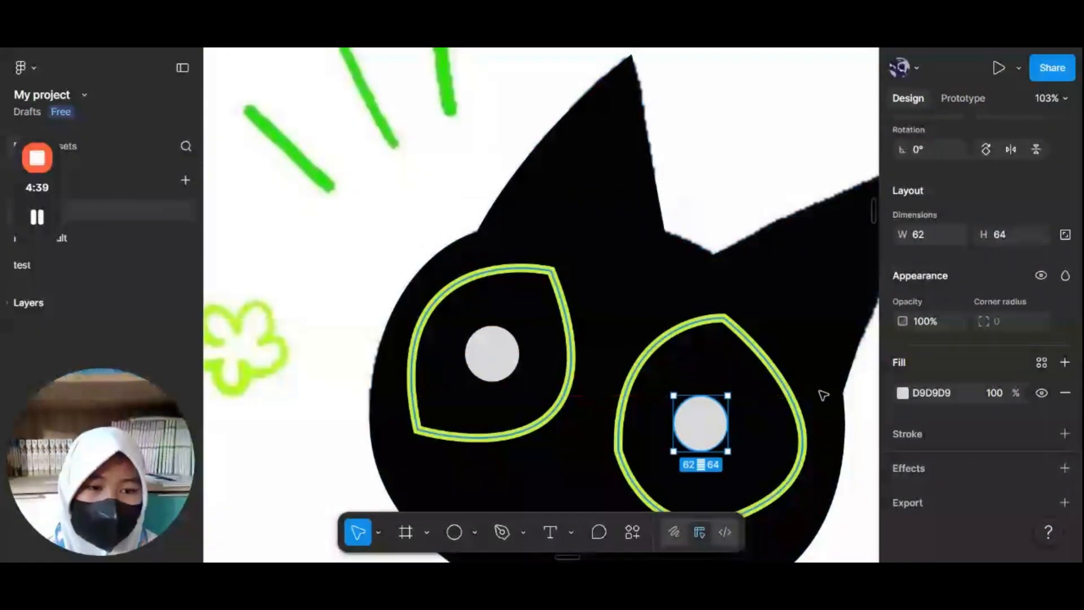
Step: Give both pupil circles the ring green fill C7ED42 by sampling it with the eyedropper
left_click(903, 394)
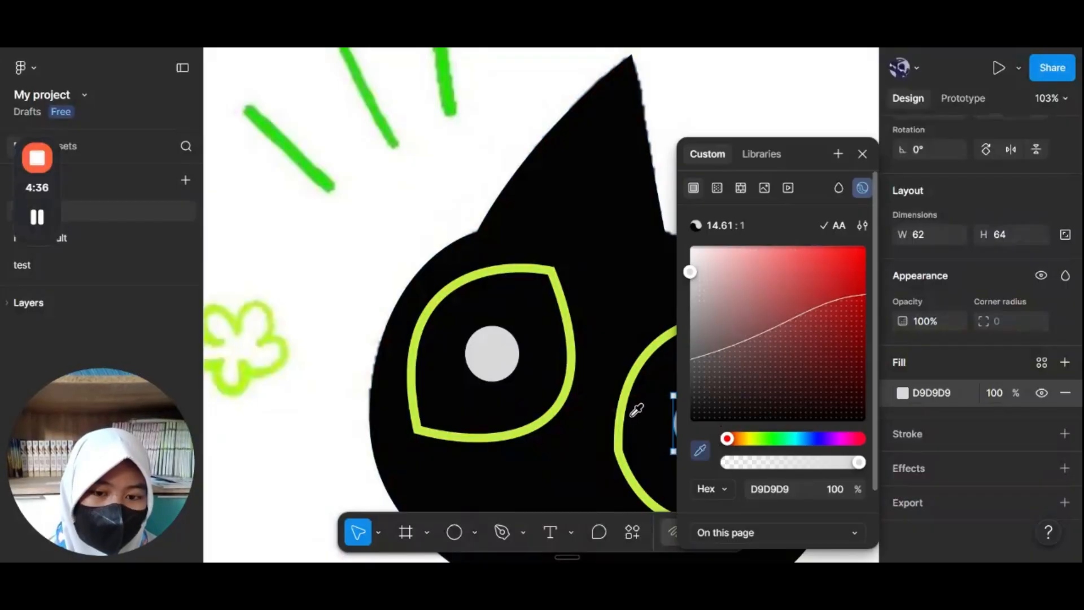
left_click(621, 446)
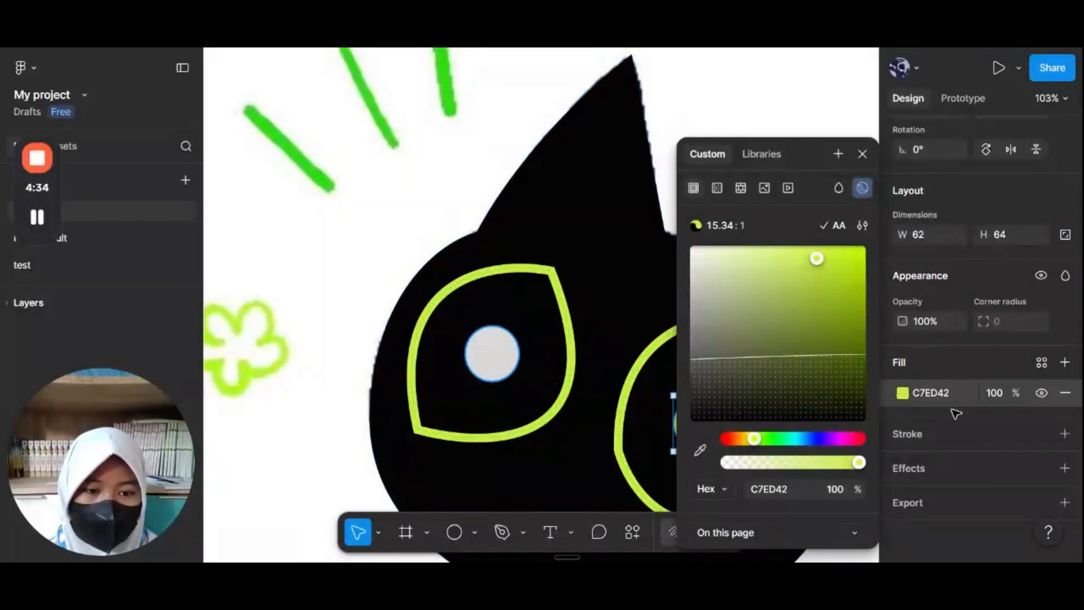
left_click(501, 358)
left_click(903, 393)
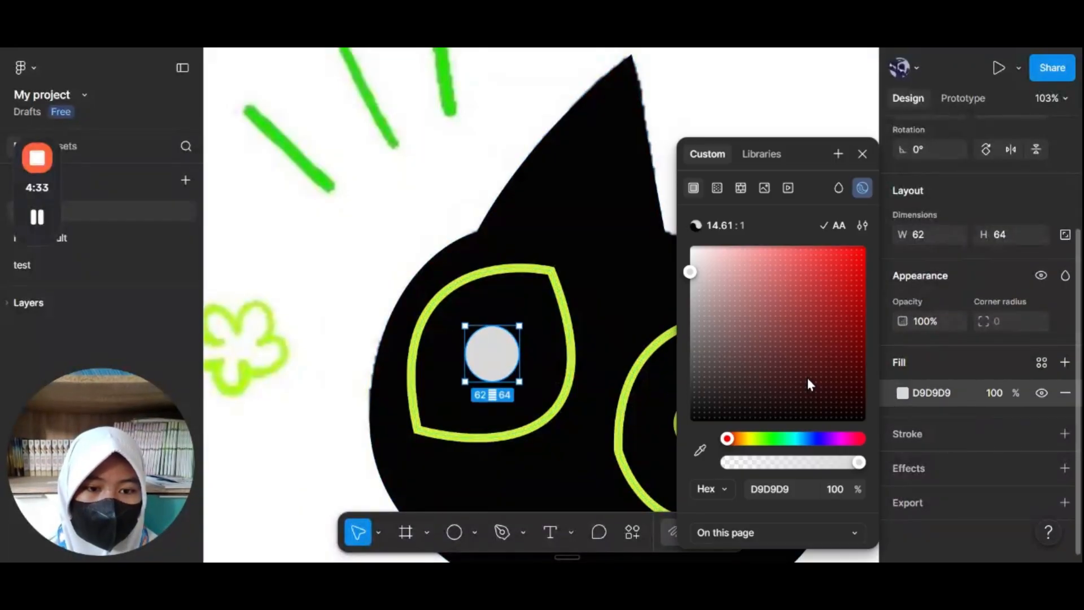
left_click(700, 451)
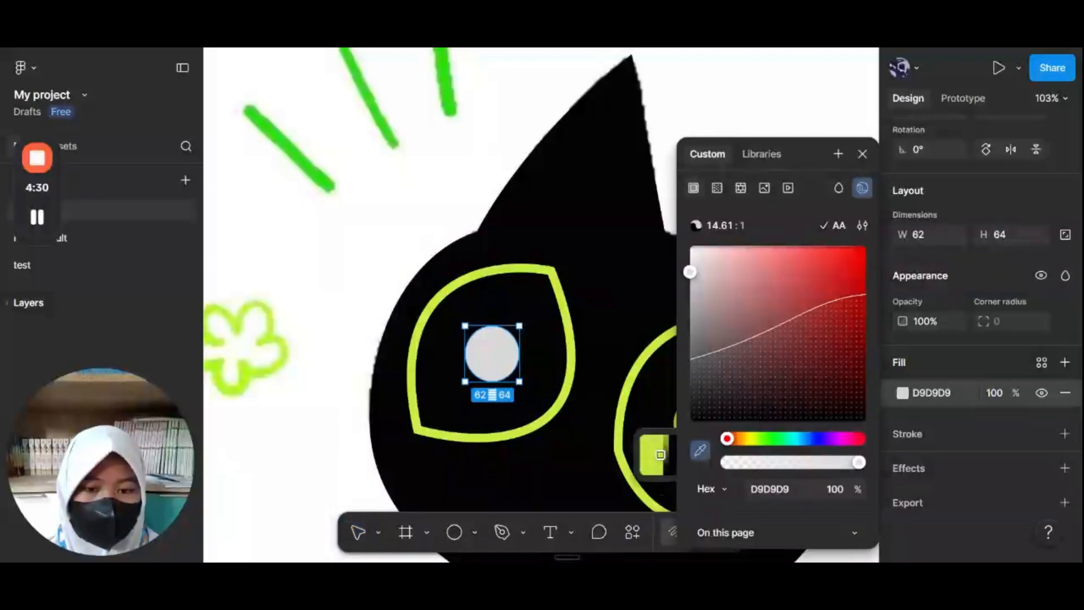
left_click(624, 446)
left_click(367, 271)
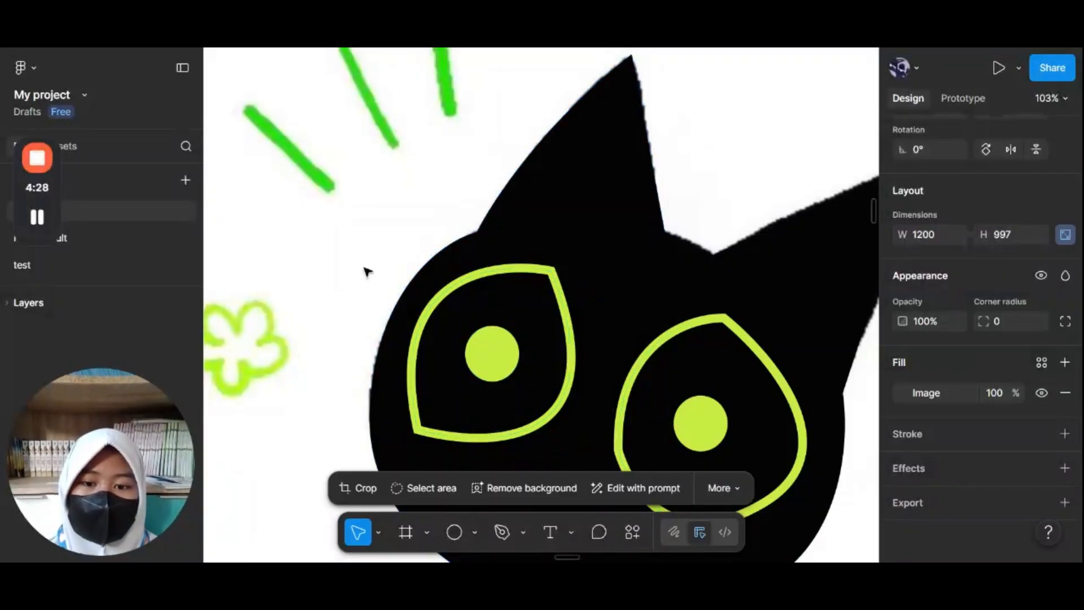
Step: Draw an ellipse about 136 × 63 on the left cheek just below the left eye
scroll(368, 271, "down", 6)
scroll(395, 265, "up", 2)
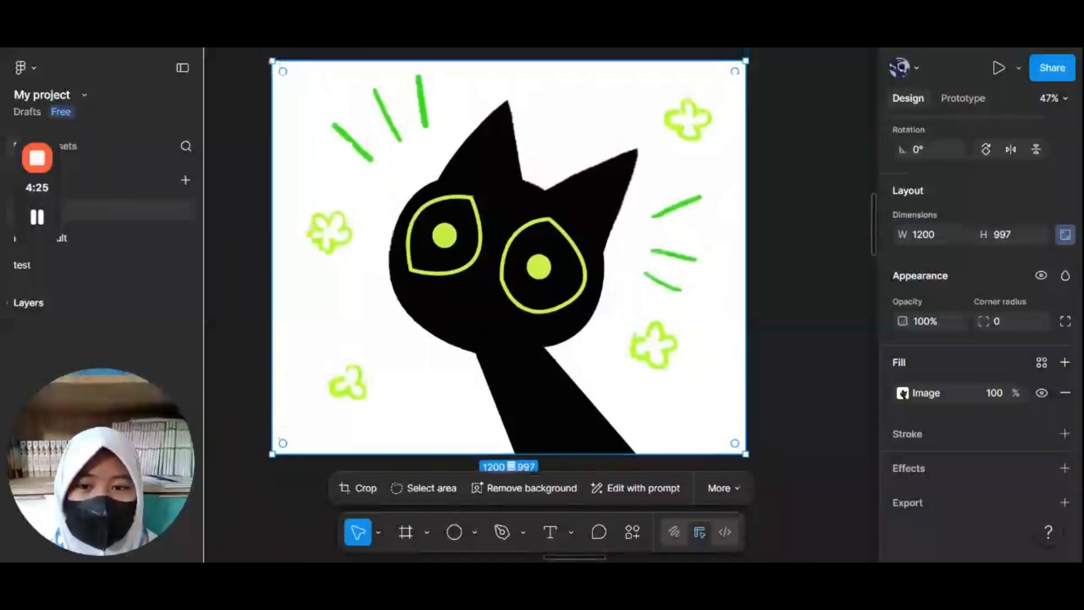
scroll(429, 260, "up", 1)
scroll(428, 261, "up", 5)
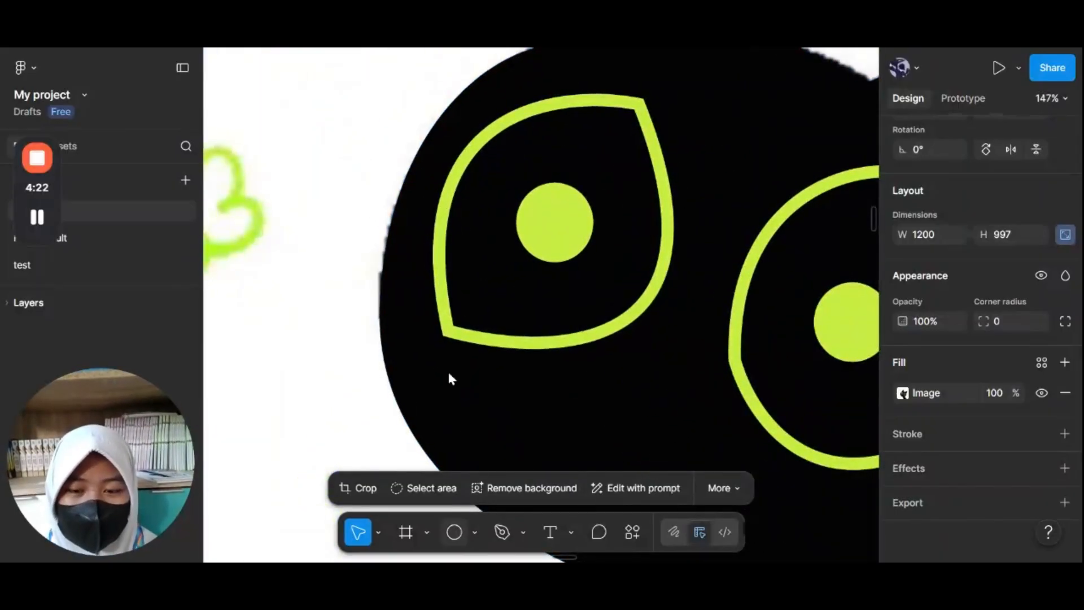
key("o")
mouse_move(379, 322)
left_mouse_down()
mouse_move(554, 389)
mouse_move(547, 400)
left_mouse_up()
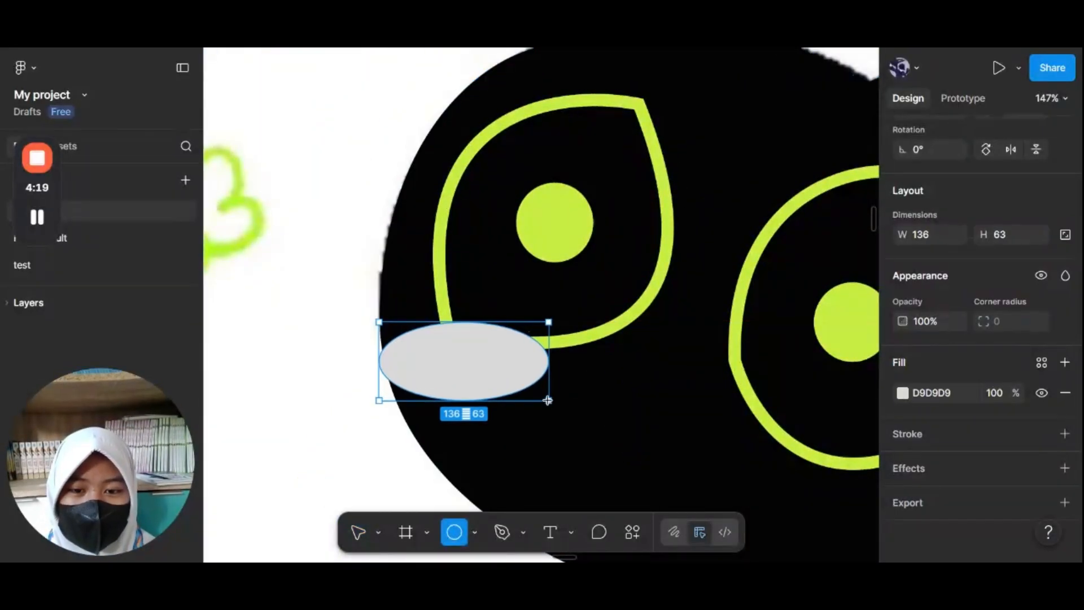
left_click_drag(500, 349, 456, 331)
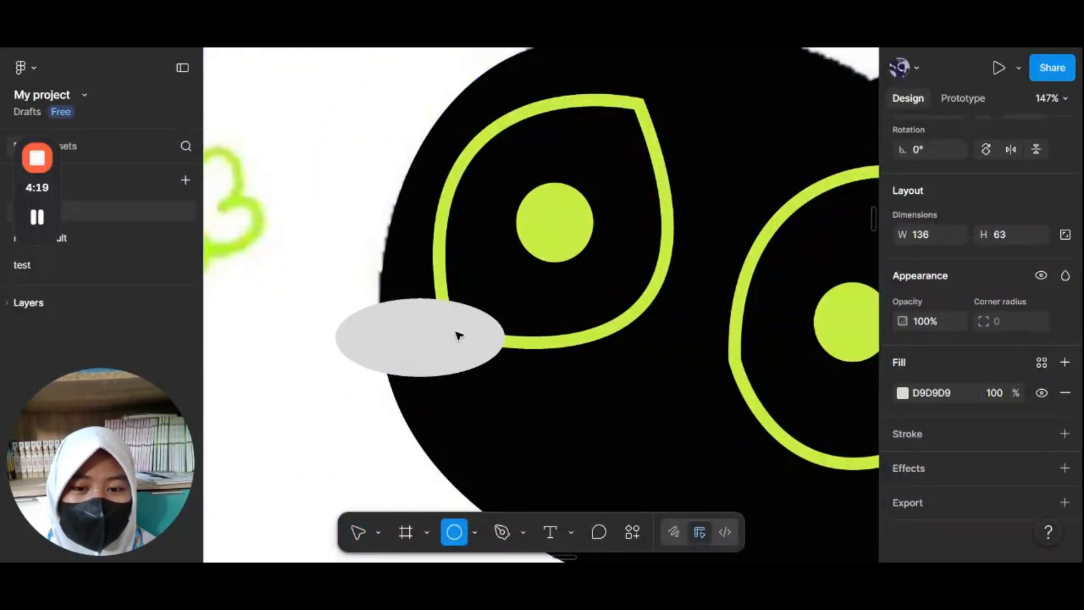
Step: Set the cheek ellipse's fill colour to red DC3C3C
left_click(891, 392)
left_click(789, 327)
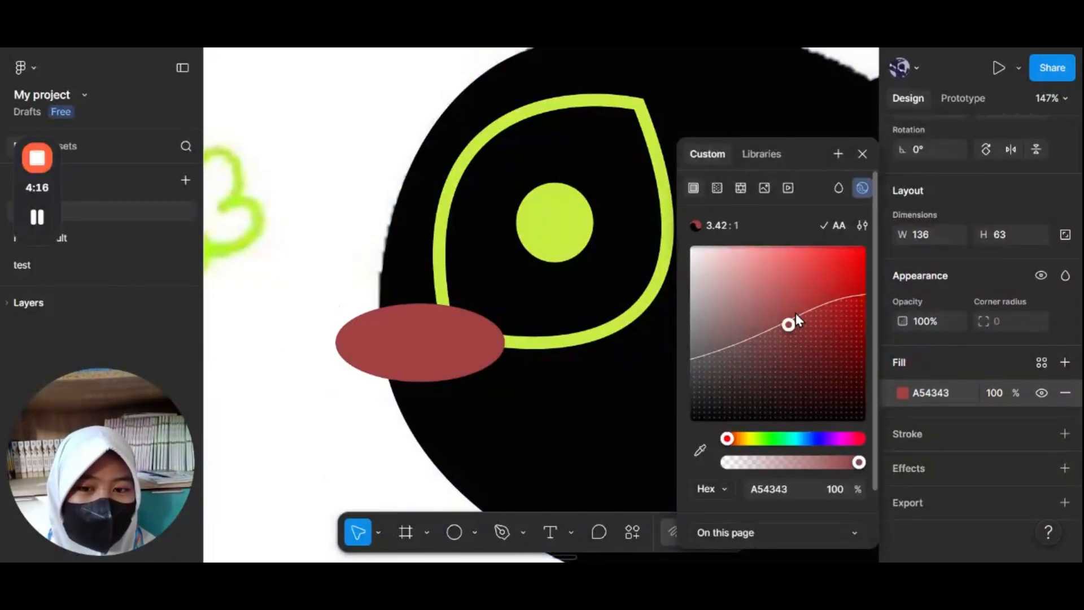
left_click(818, 279)
scroll(505, 341, "down", 5)
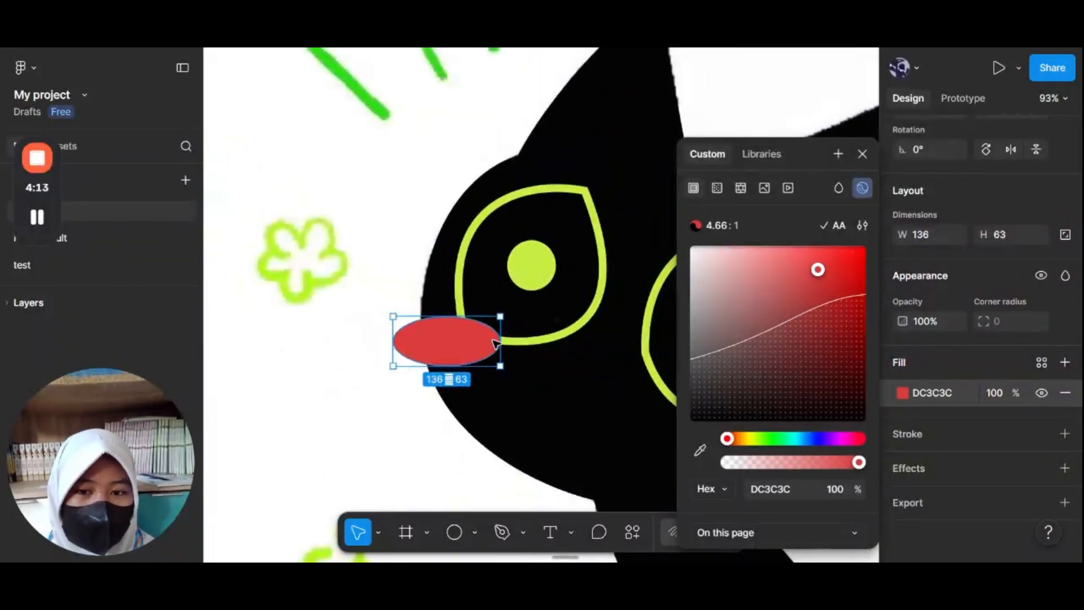
key("ctrl+v")
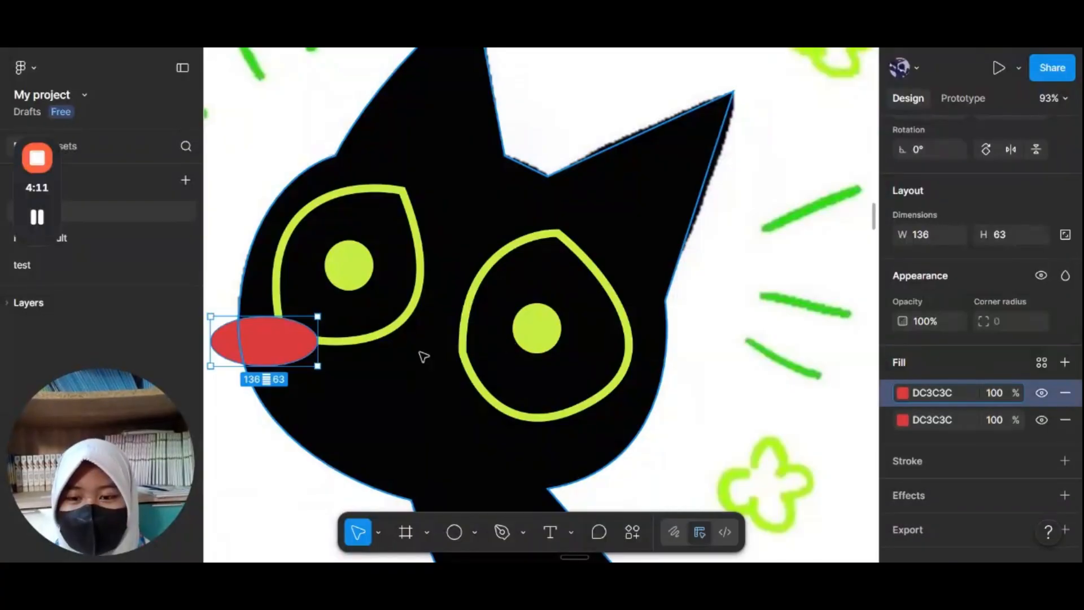
left_click_drag(264, 355, 497, 401)
key("ctrl+z")
key("ctrl+z")
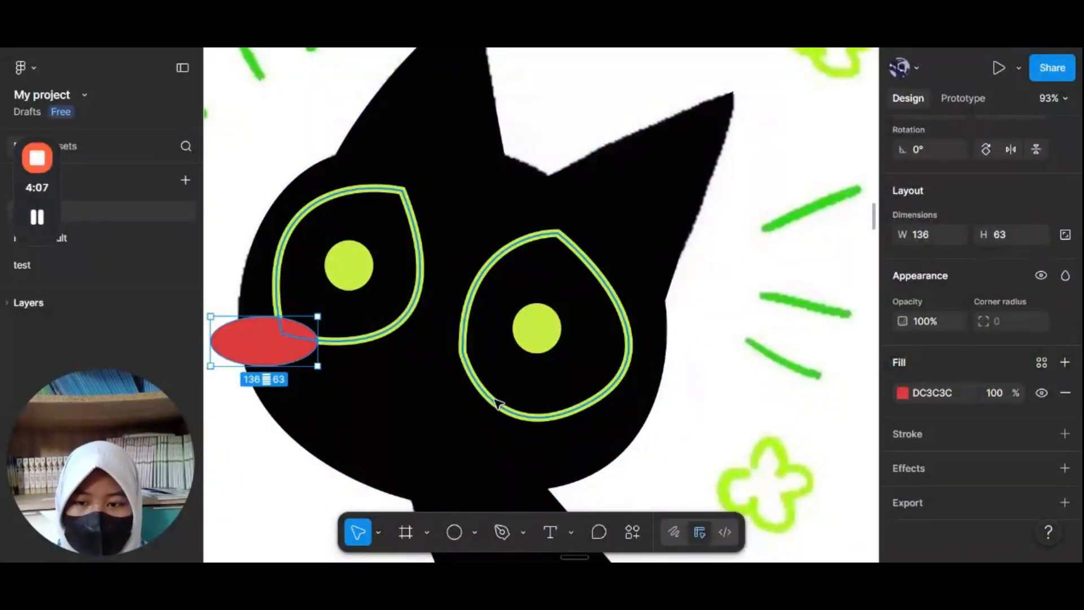
Step: Duplicate the red cheek ellipse onto the right cheek below the right eye
left_click_drag(278, 348, 593, 416)
left_click(680, 404)
scroll(680, 404, "down", 5)
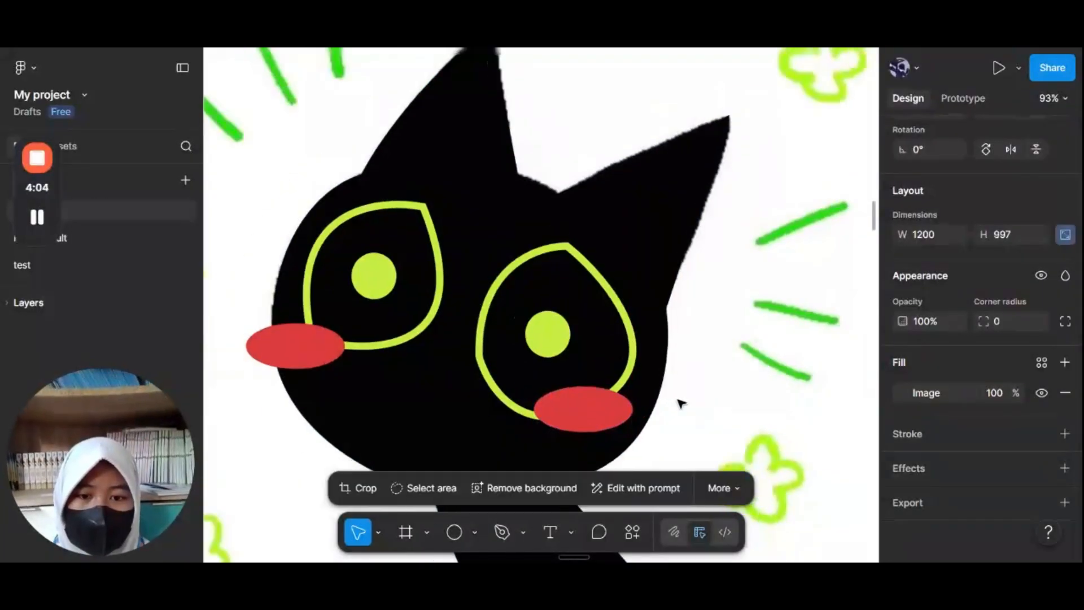
scroll(680, 404, "up", 5)
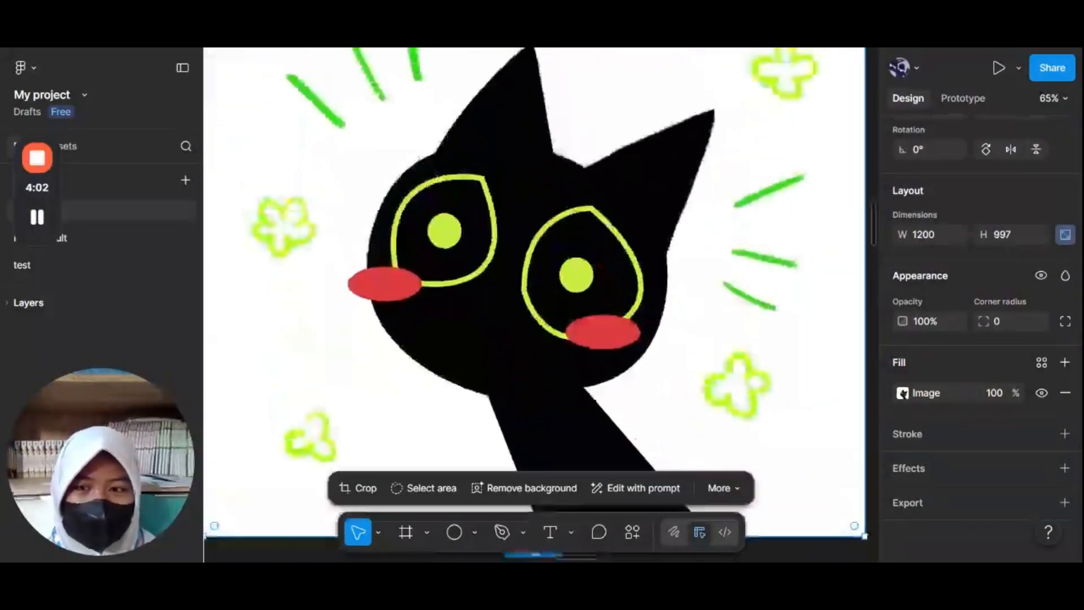
scroll(491, 243, "up", 2)
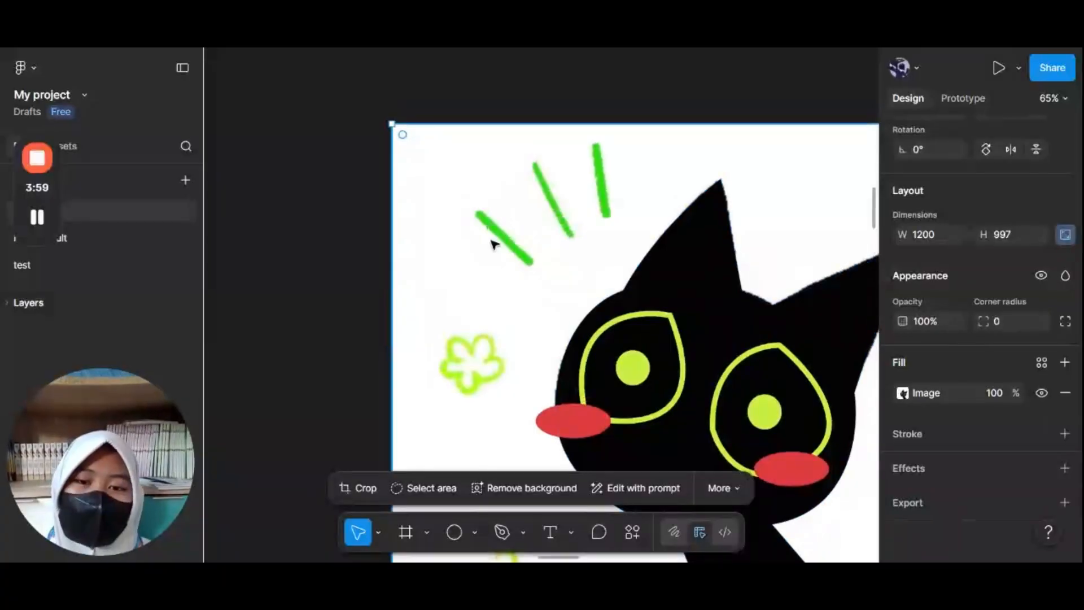
Step: Draw a line about 103 long over the lower-left green dash above the cat's head
scroll(491, 242, "up", 5)
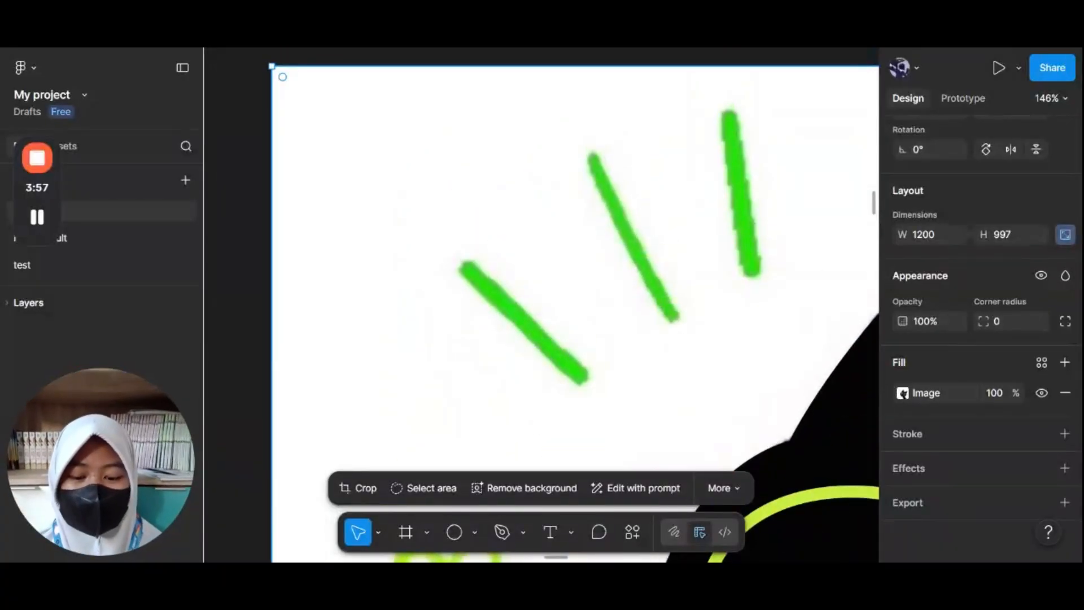
left_click(474, 532)
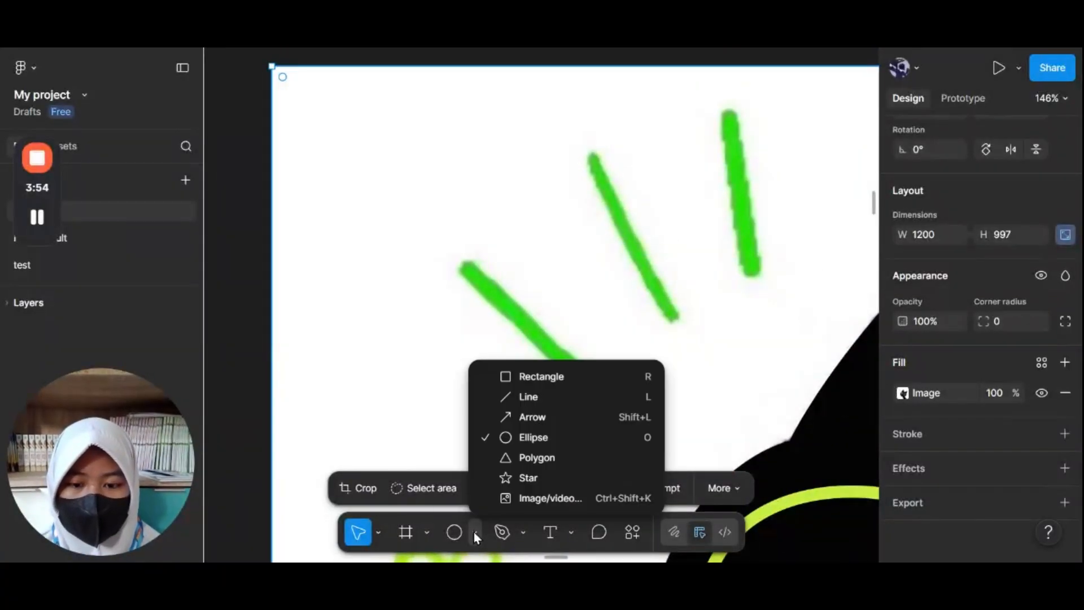
left_click(547, 397)
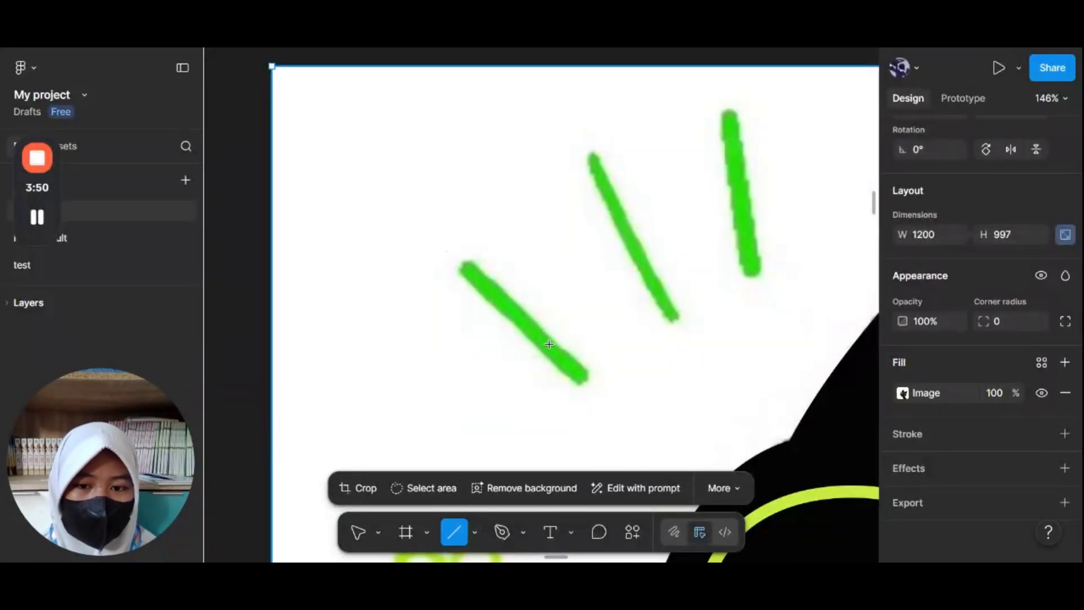
left_click_drag(565, 358, 469, 272)
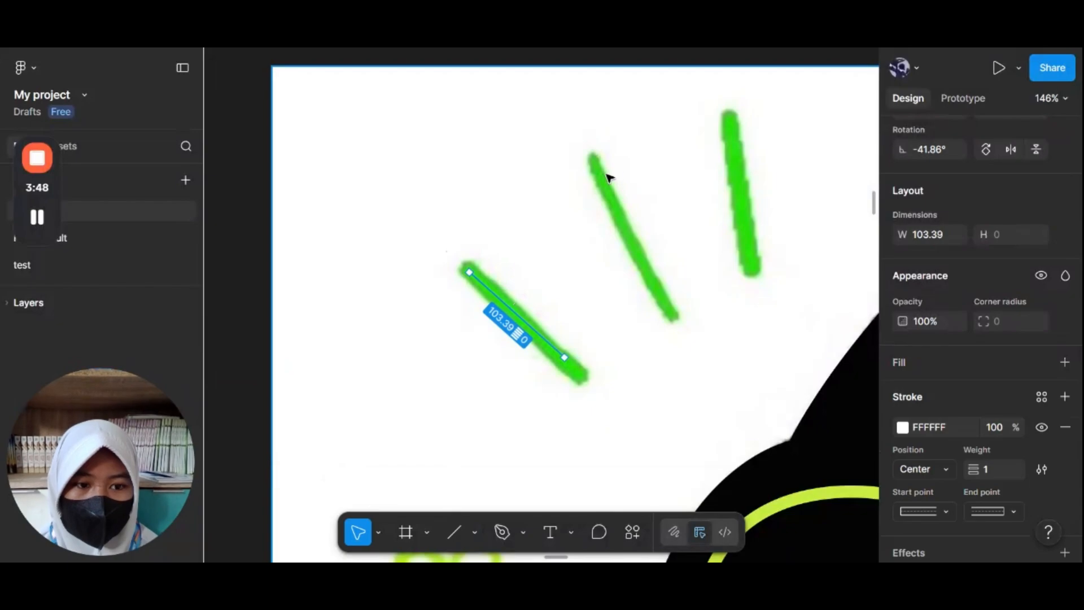
Step: Give the line a green stroke 48CA2B sampled with the eyedropper, weight 10, and lengthen it to about 135
scroll(965, 385, "down", 2)
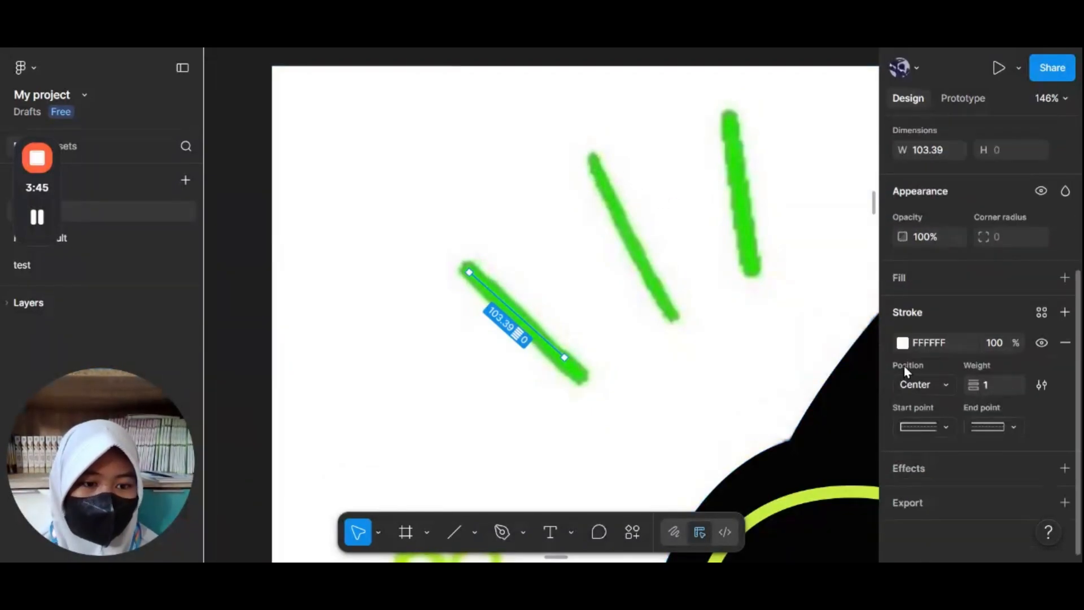
left_click(903, 344)
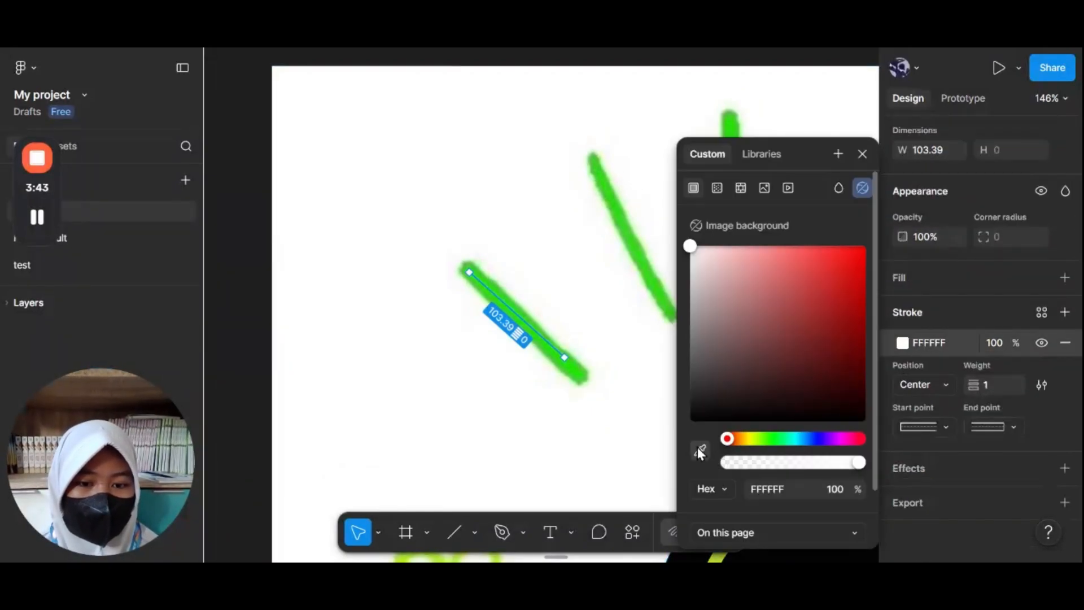
left_click(653, 270)
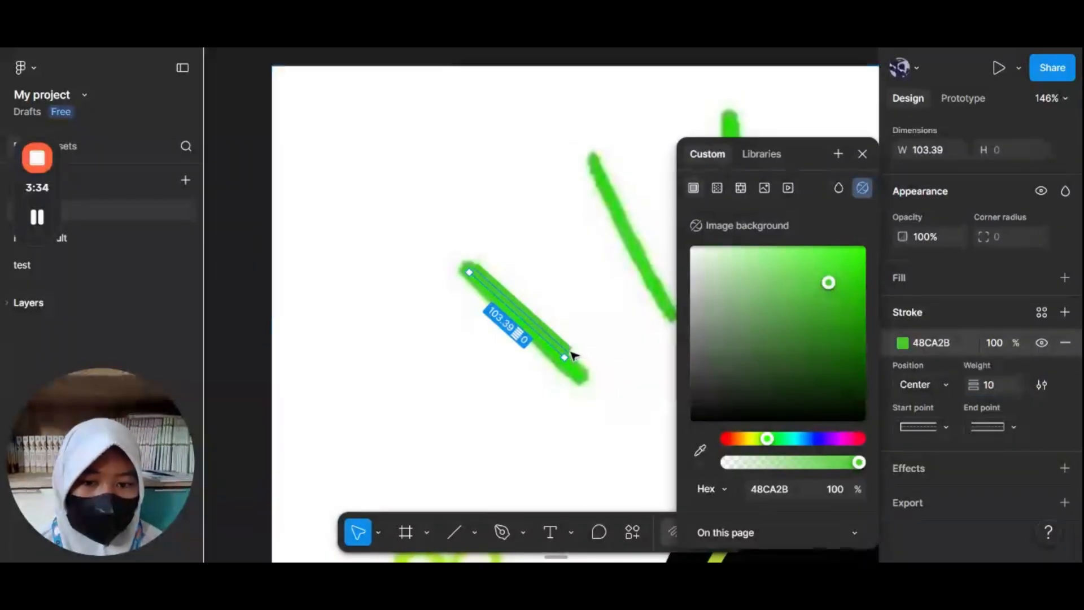
left_click_drag(567, 359, 586, 390)
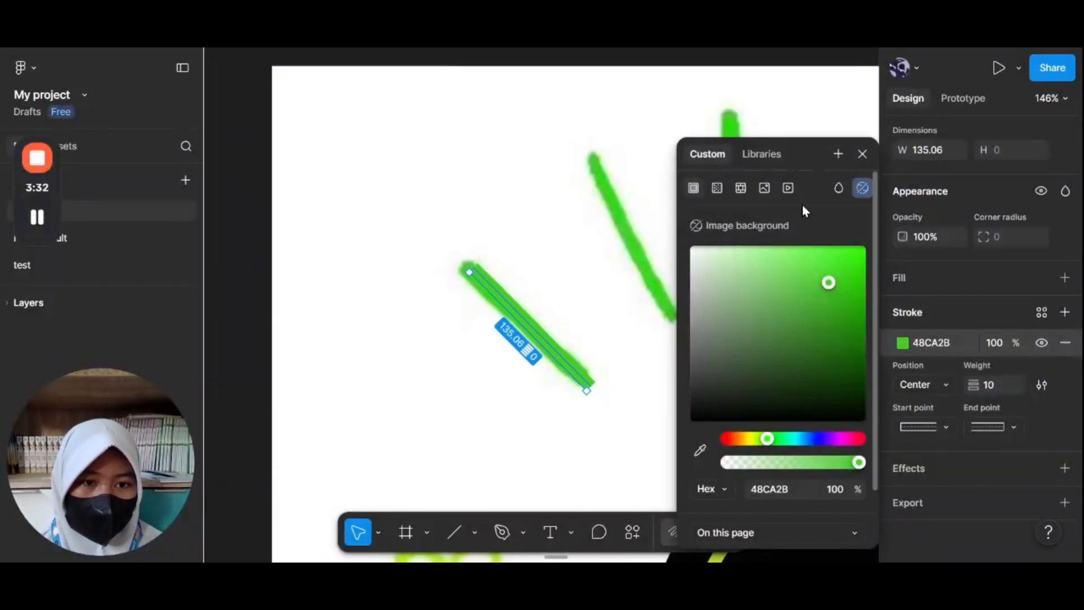
left_click(864, 154)
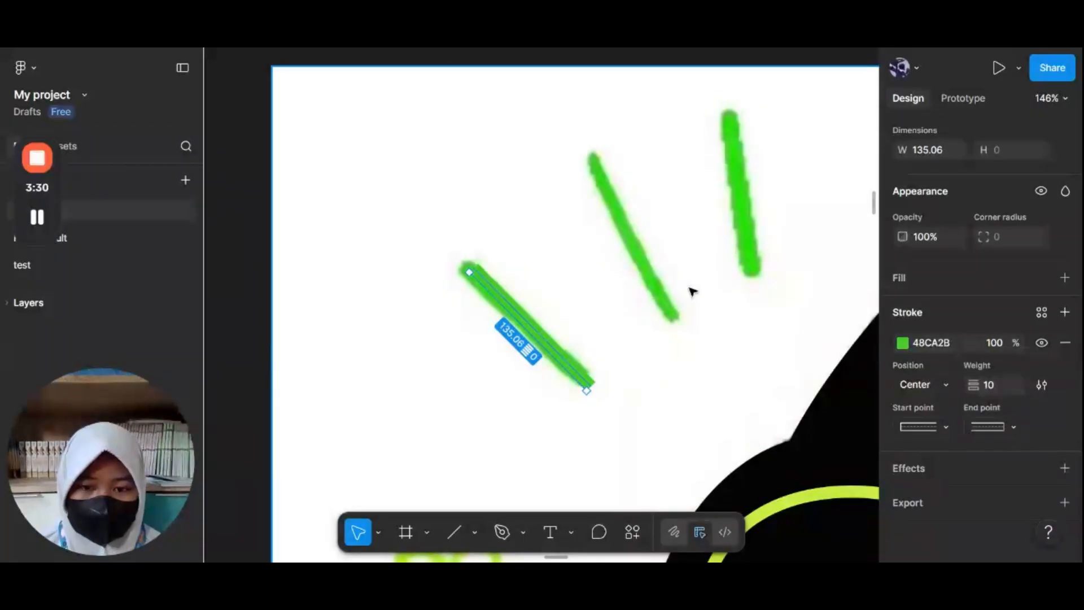
Step: Paste a copy of the green line and fit it over the middle dash, about 153 long
key("ctrl+v")
left_click_drag(542, 346, 647, 246)
left_click_drag(687, 287, 676, 324)
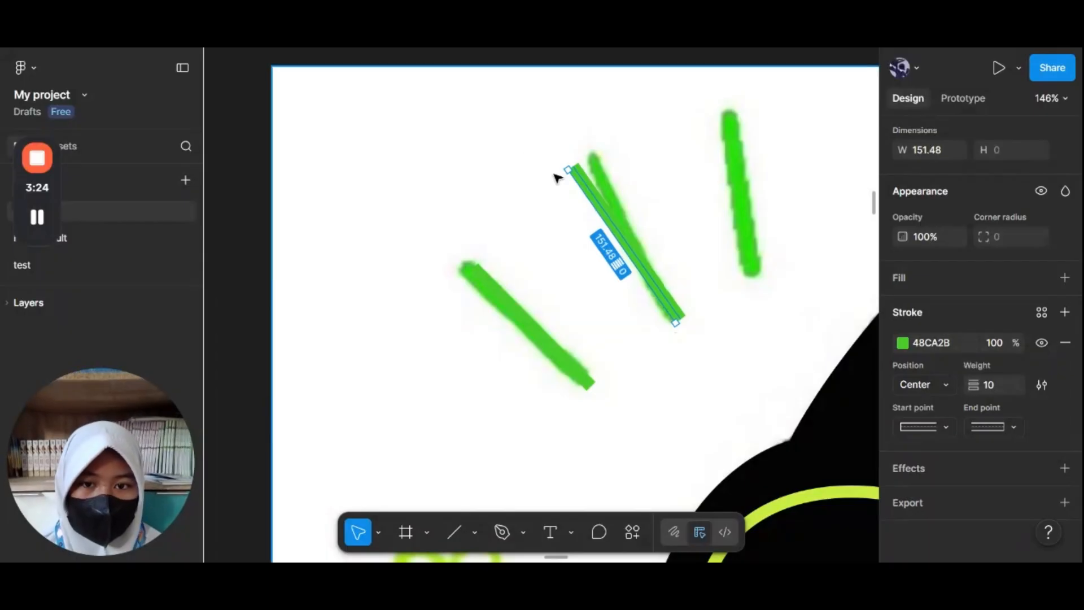
left_click_drag(567, 170, 586, 157)
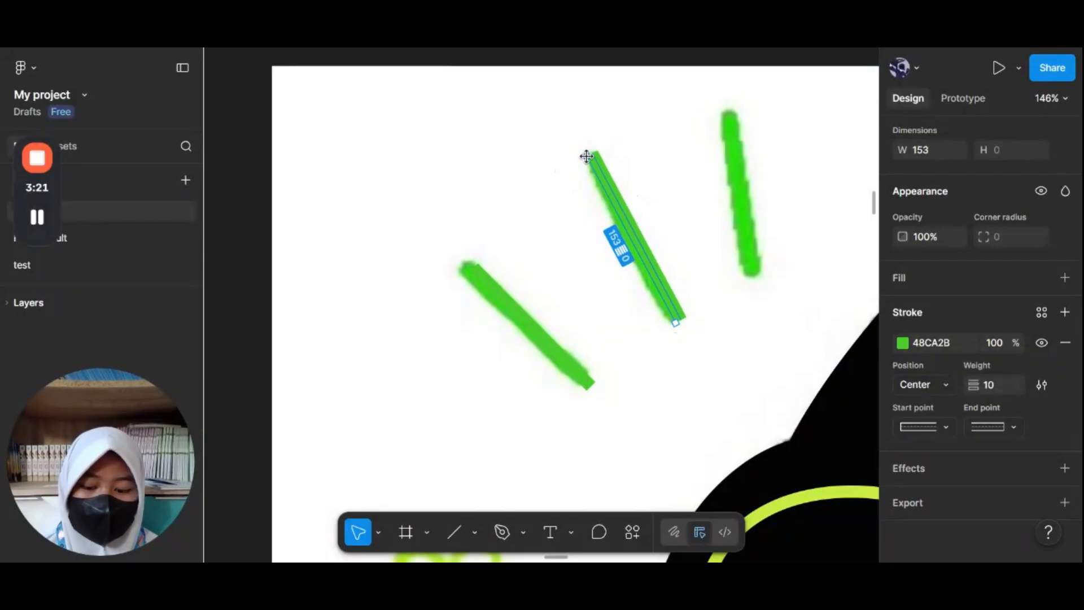
Step: Place a copy of the green line over the third, upright dash above the head
mouse_move(617, 195)
left_mouse_down()
mouse_move(745, 164)
mouse_move(746, 146)
left_mouse_up()
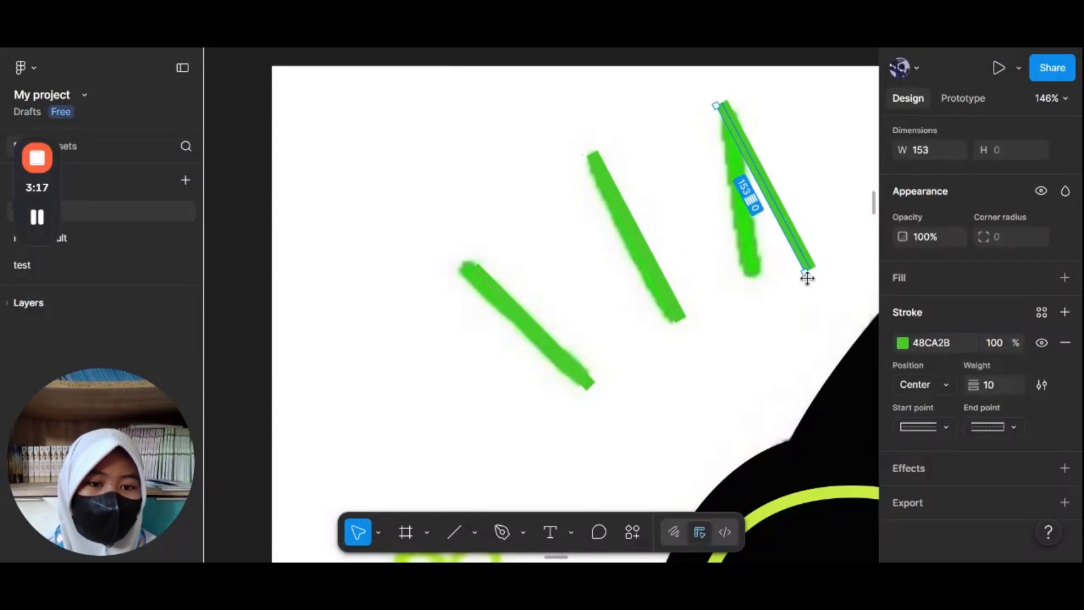
left_click_drag(807, 277, 764, 283)
left_click_drag(767, 220, 742, 220)
Step: Paste another green line beside the cat's right side and fit it over the top right dash
scroll(746, 220, "down", 5)
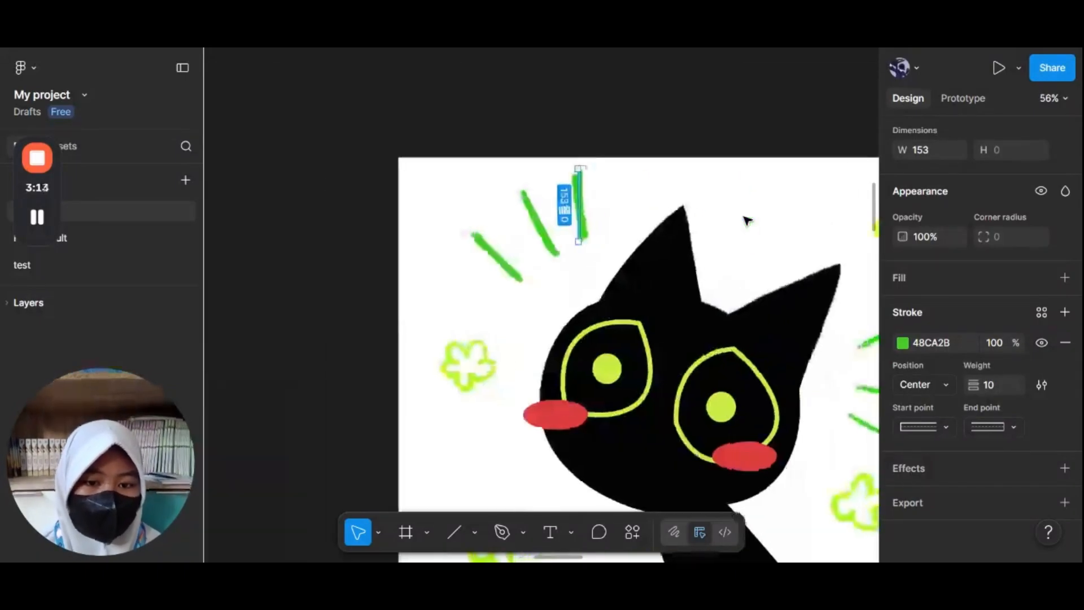
scroll(746, 220, "down", 3)
scroll(746, 220, "up", 2)
key("ctrl+v")
left_click_drag(516, 173, 740, 283)
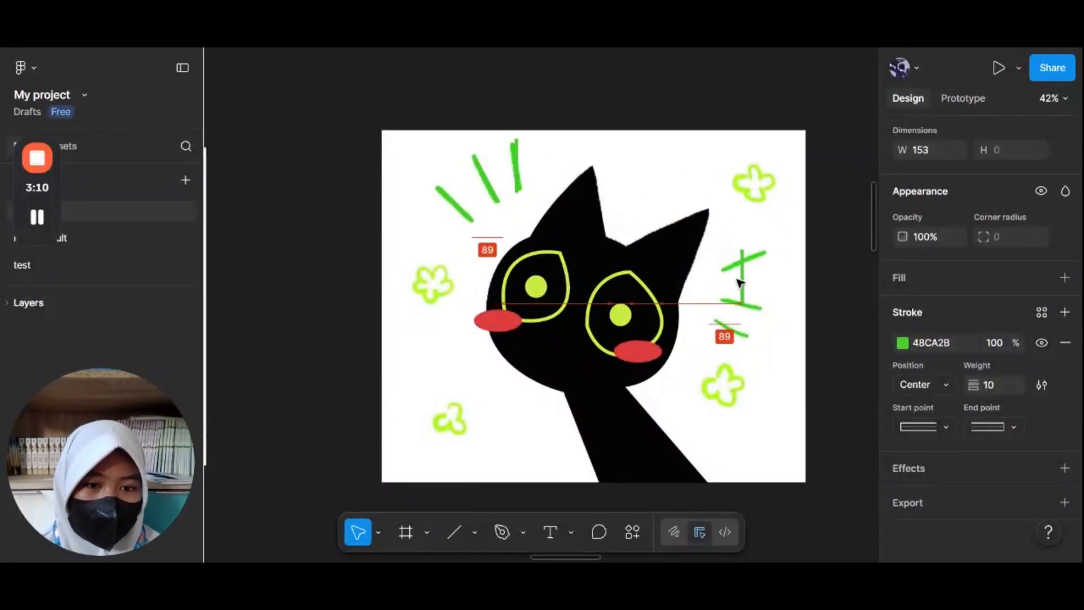
scroll(738, 283, "up", 6)
left_click_drag(702, 339, 625, 315)
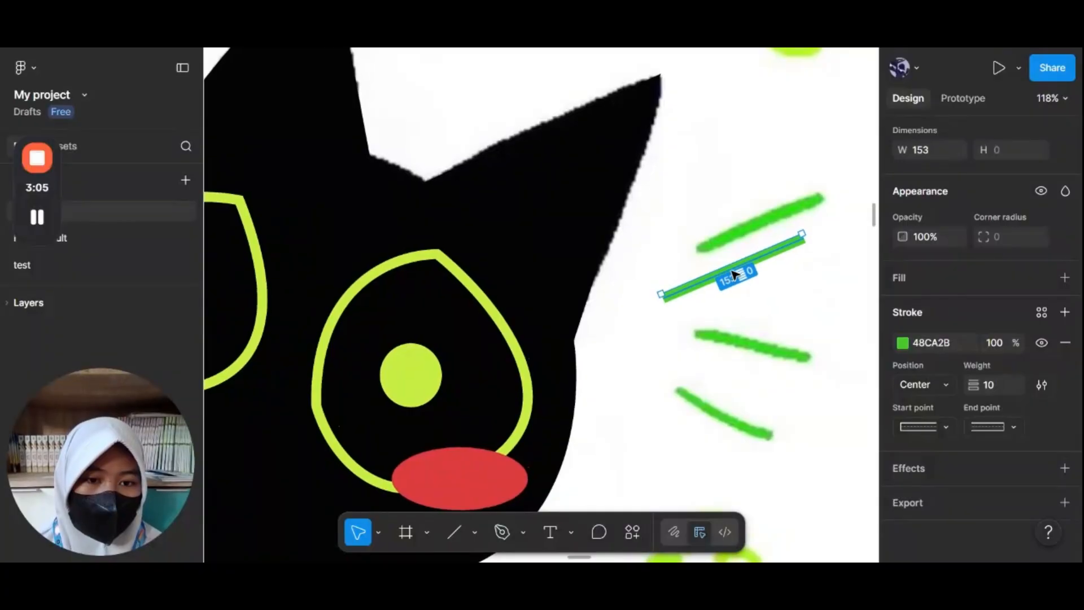
Step: Fit a green line over the middle dash on the cat's right side
mouse_move(733, 274)
left_mouse_down()
mouse_move(769, 218)
mouse_move(772, 325)
mouse_move(773, 310)
left_mouse_up()
left_click_drag(692, 344, 655, 303)
left_click_drag(765, 307, 772, 345)
scroll(772, 345, "down", 1)
left_click_drag(789, 299, 769, 368)
Step: Rotate and align a green line with the lower dash on the cat's right side
left_click(668, 358)
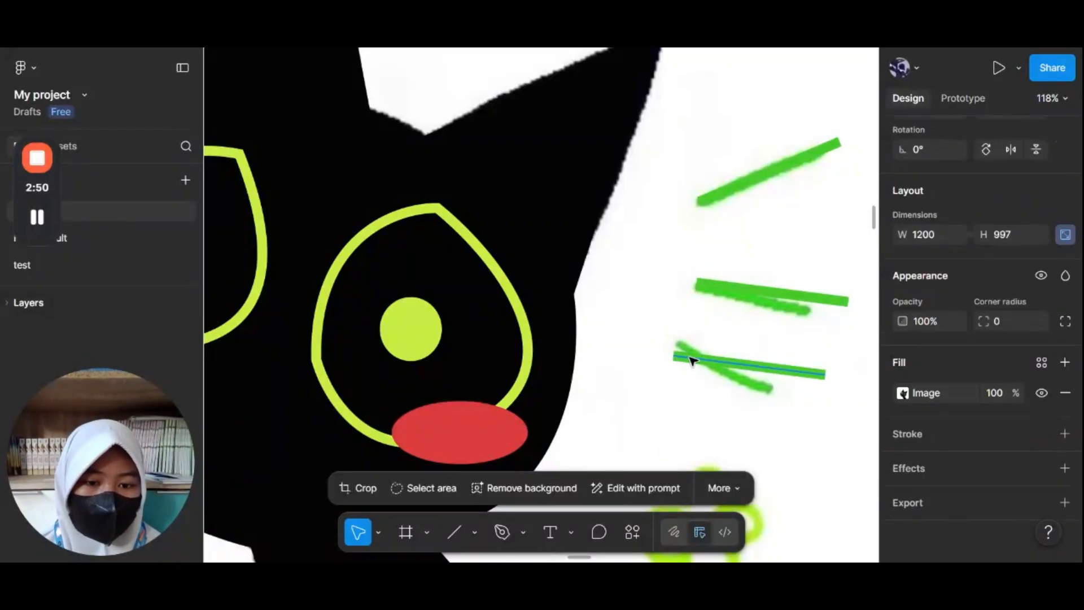
left_click(671, 357)
left_click_drag(670, 356, 679, 331)
left_click_drag(726, 360, 724, 373)
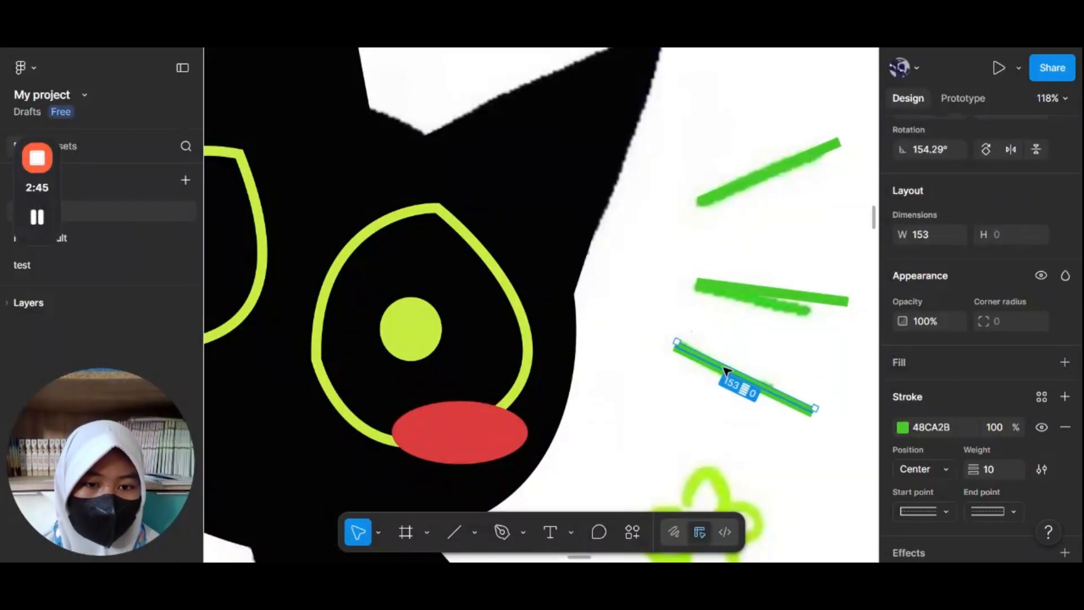
scroll(769, 343, "down", 5)
scroll(790, 342, "down", 1)
left_click(805, 342)
Step: Add a Texture effect to the cat's black head vector path
scroll(805, 342, "up", 2)
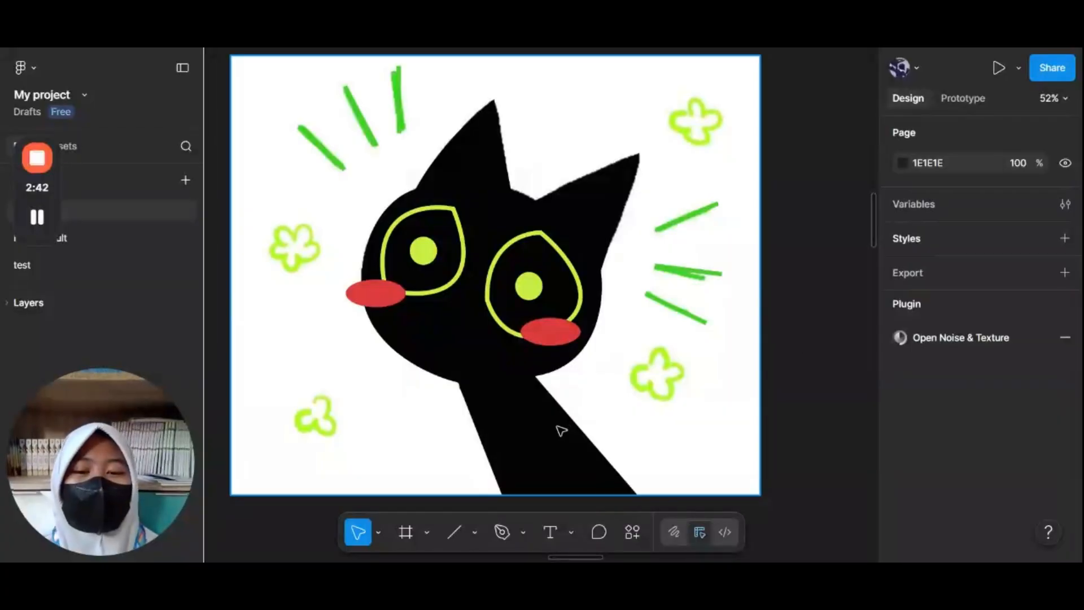
left_click(609, 437)
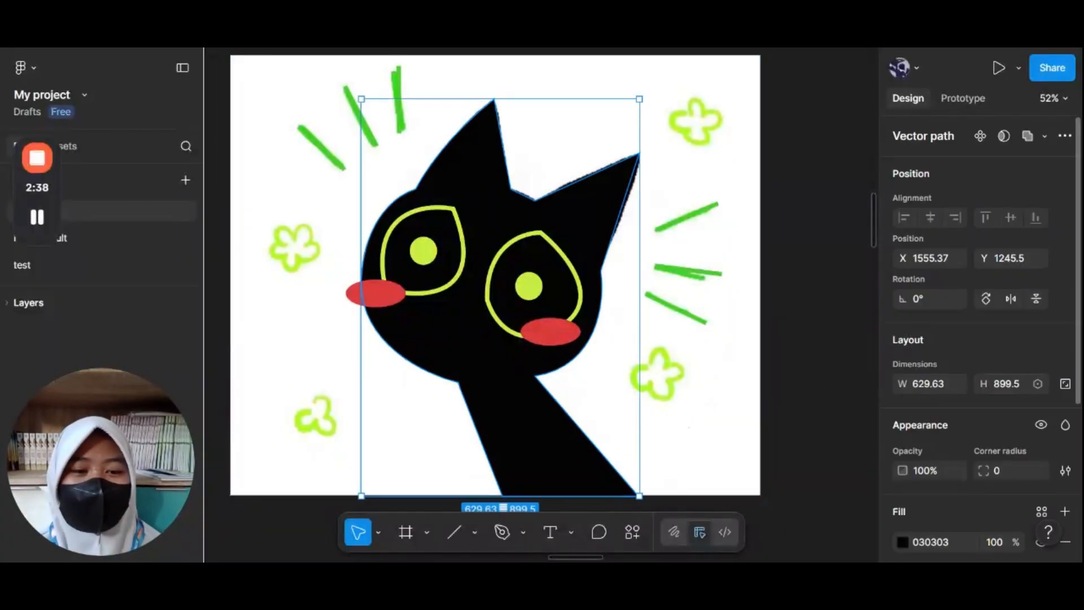
scroll(980, 339, "down", 5)
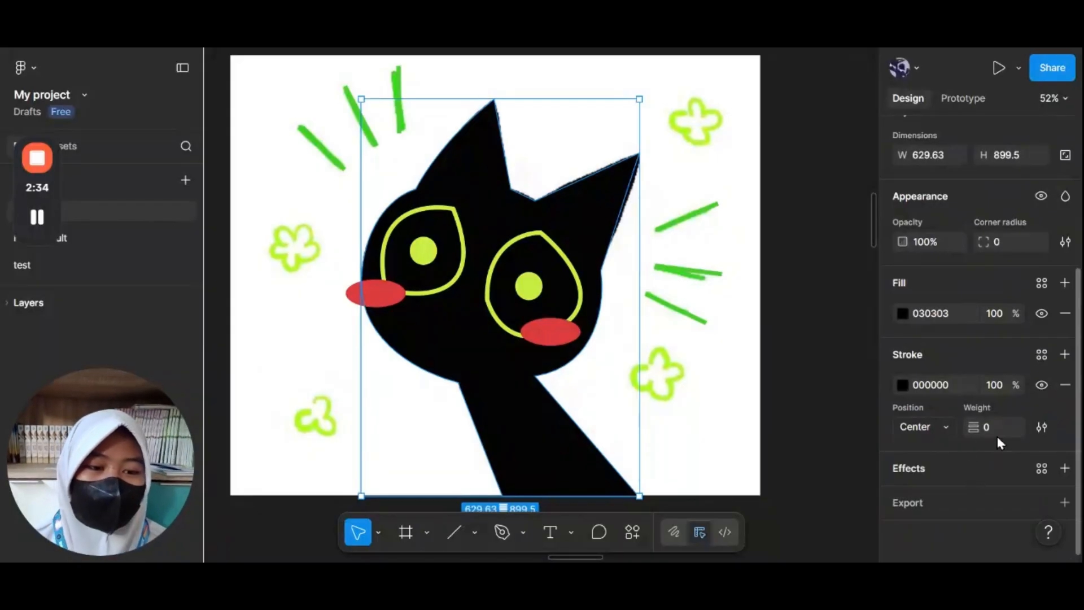
left_click(935, 465)
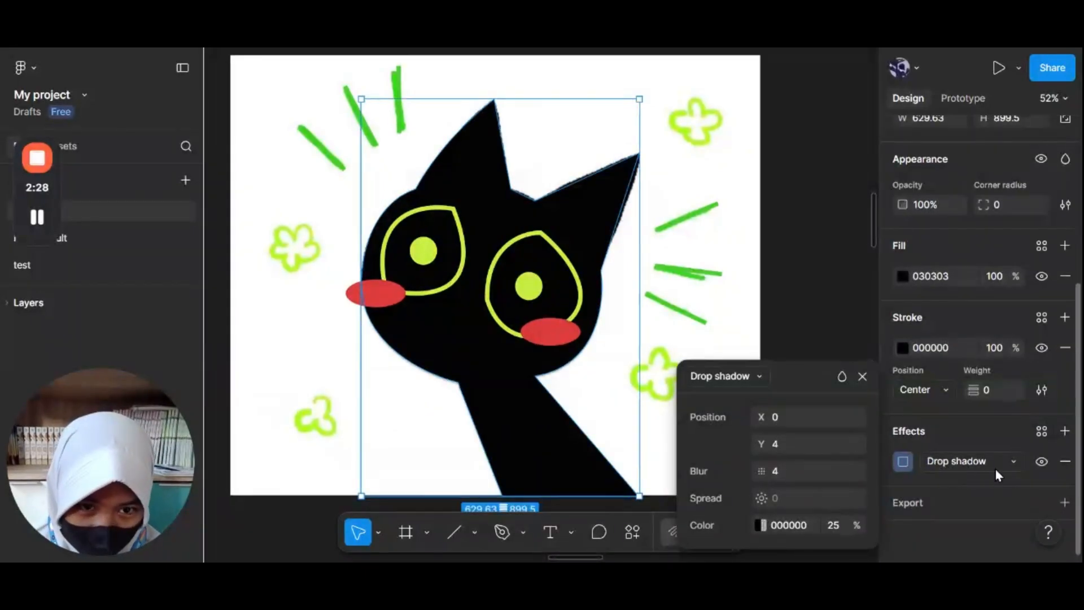
left_click(987, 462)
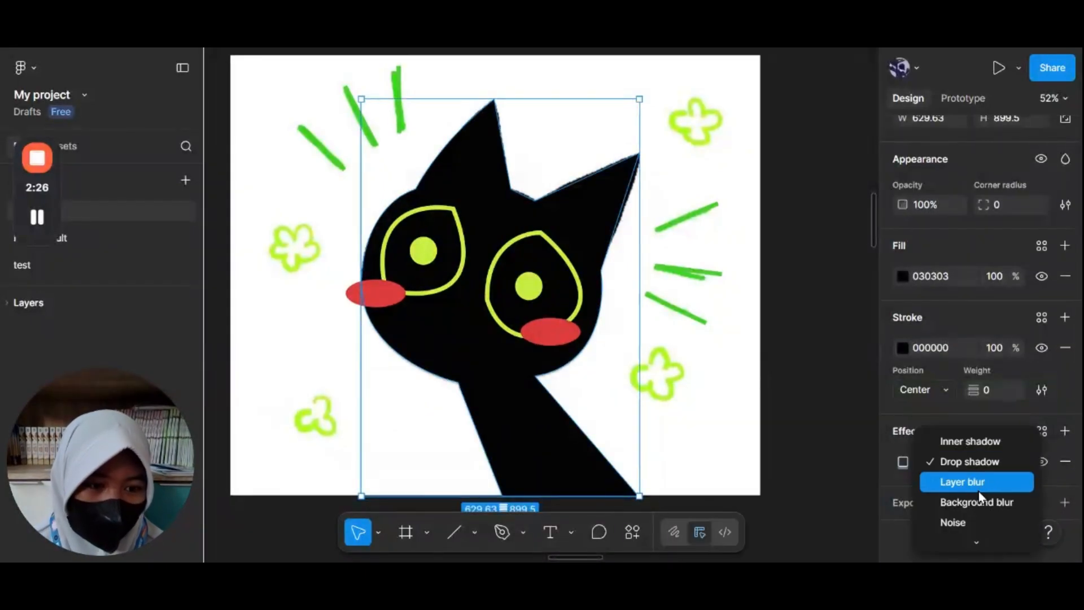
mouse_move(962, 542)
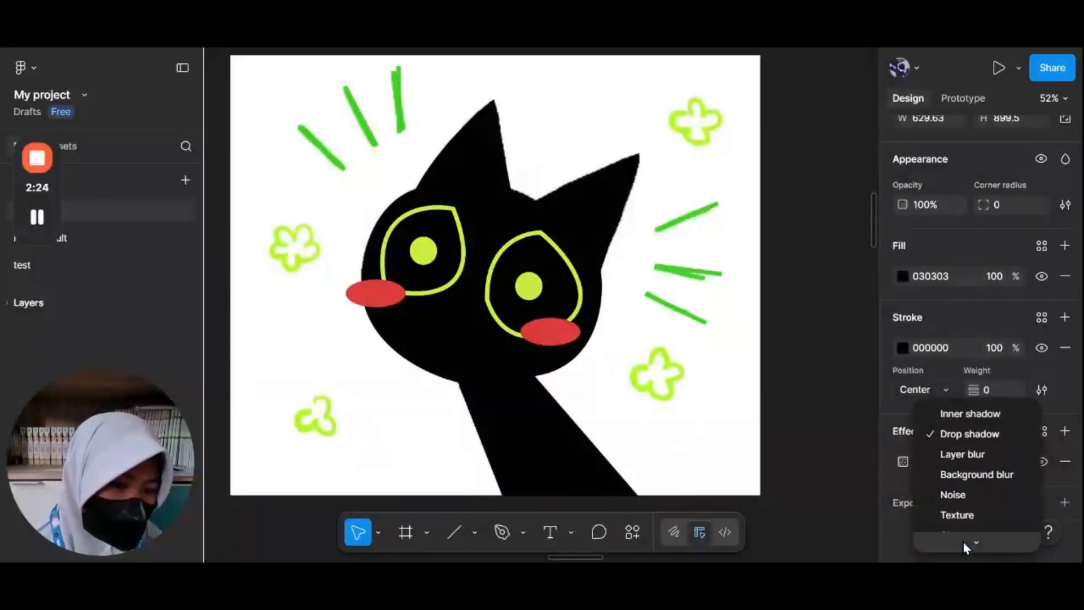
left_click(976, 515)
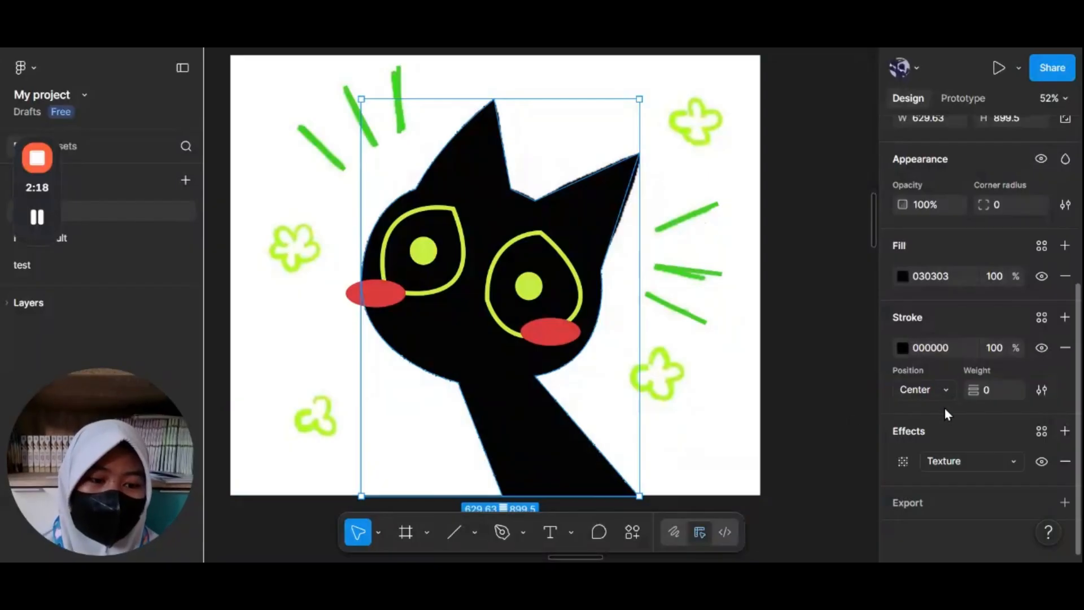
left_click(850, 414)
Step: Select the reference image and move it to the left, away from the traced cat drawing
scroll(621, 263, "up", 5)
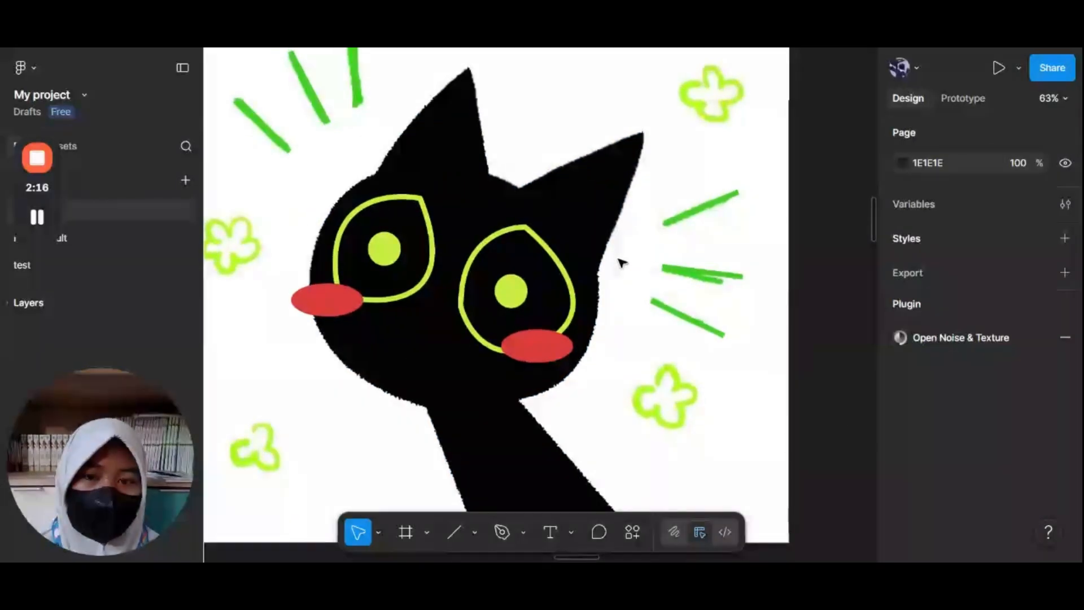
scroll(582, 192, "left", 8)
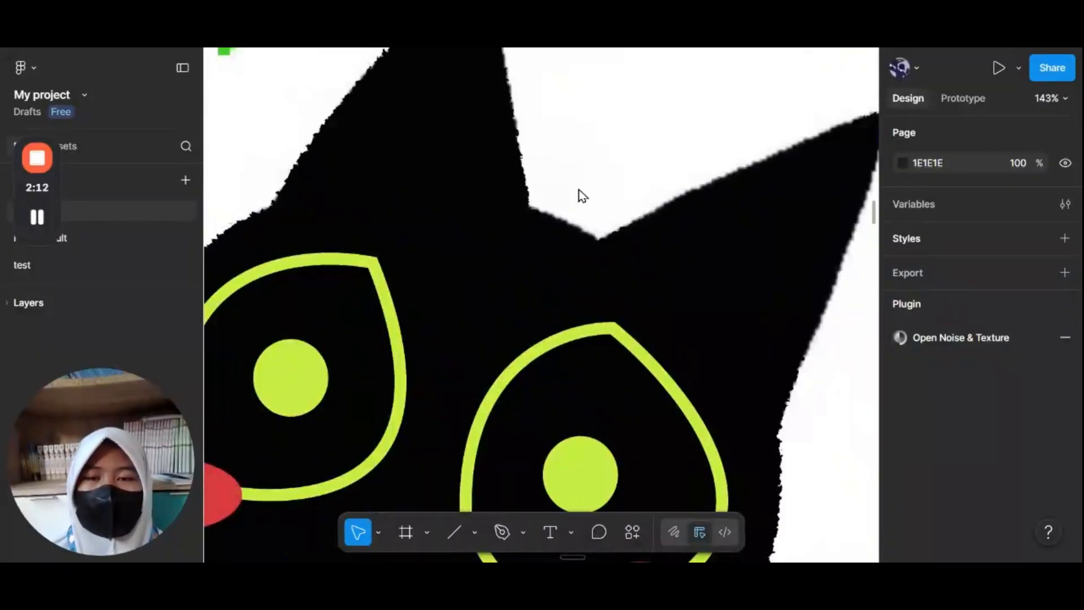
left_click(581, 192)
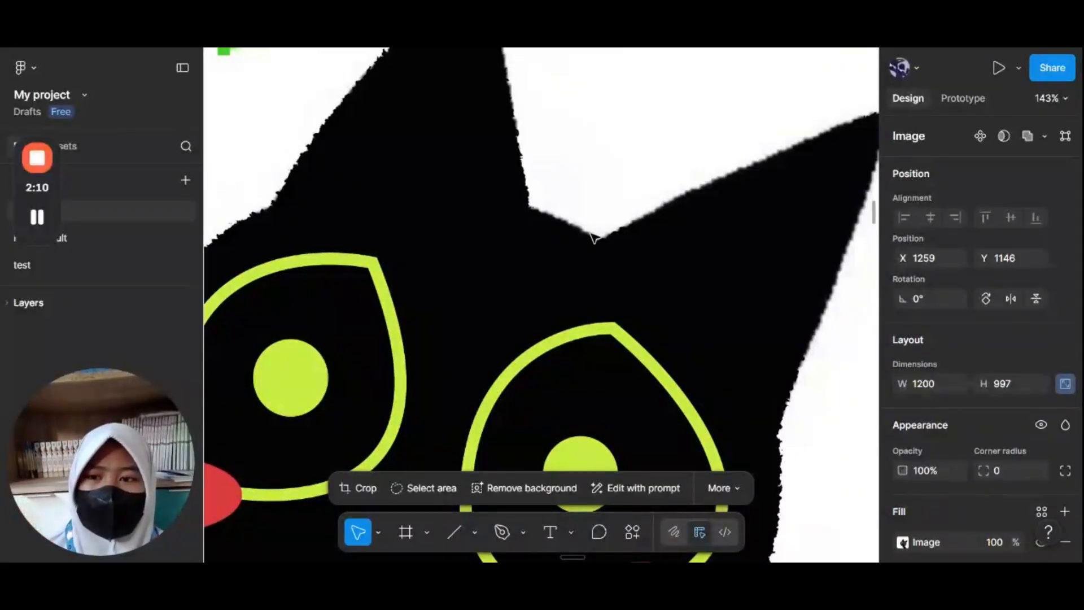
scroll(593, 236, "down", 5)
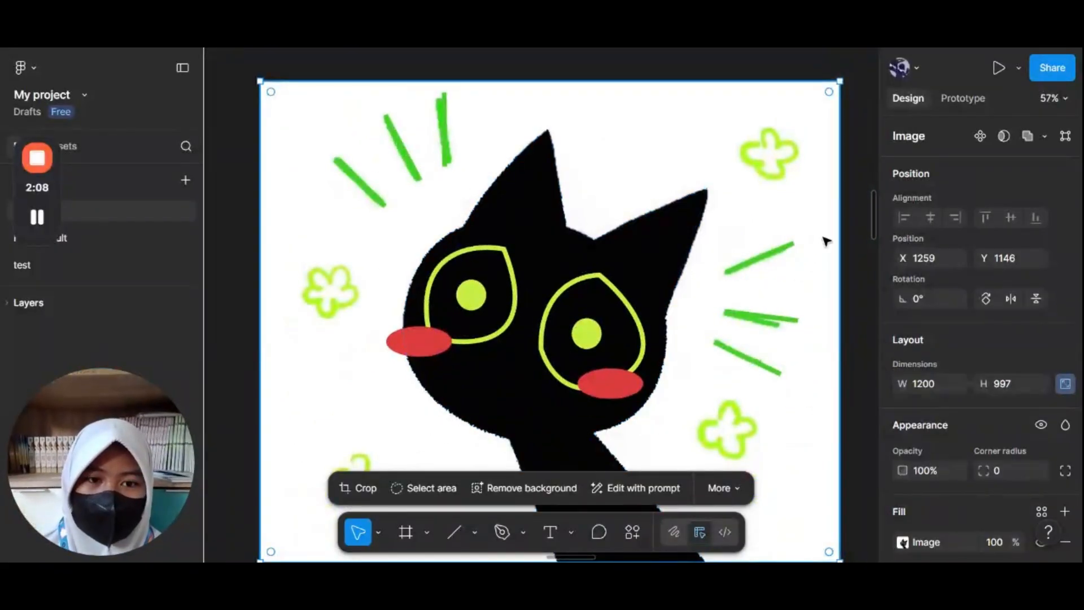
scroll(826, 241, "down", 5)
scroll(824, 242, "down", 3)
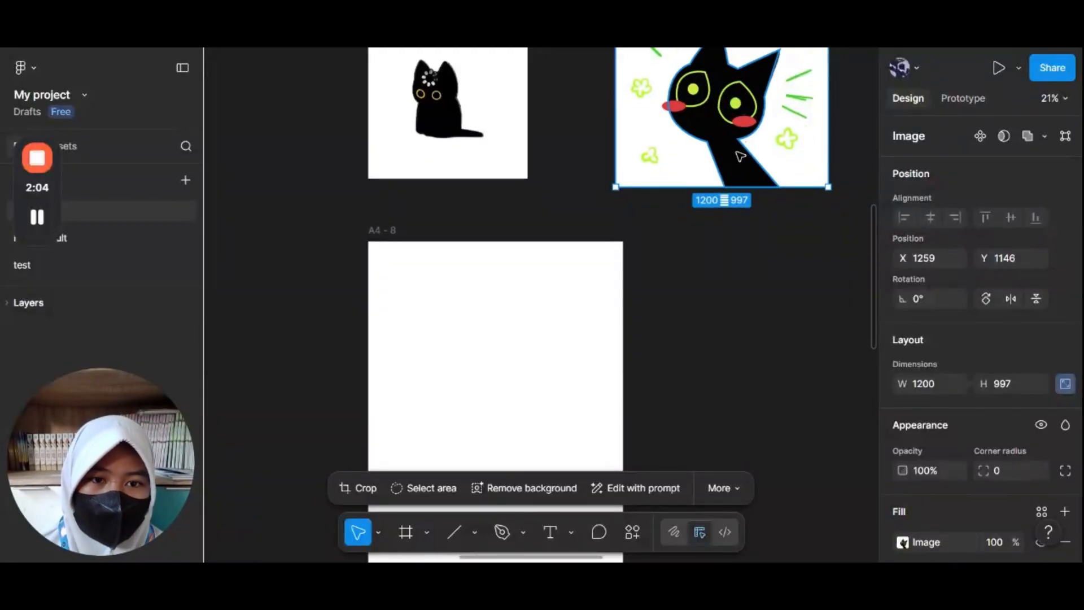
left_click_drag(740, 156, 248, 194)
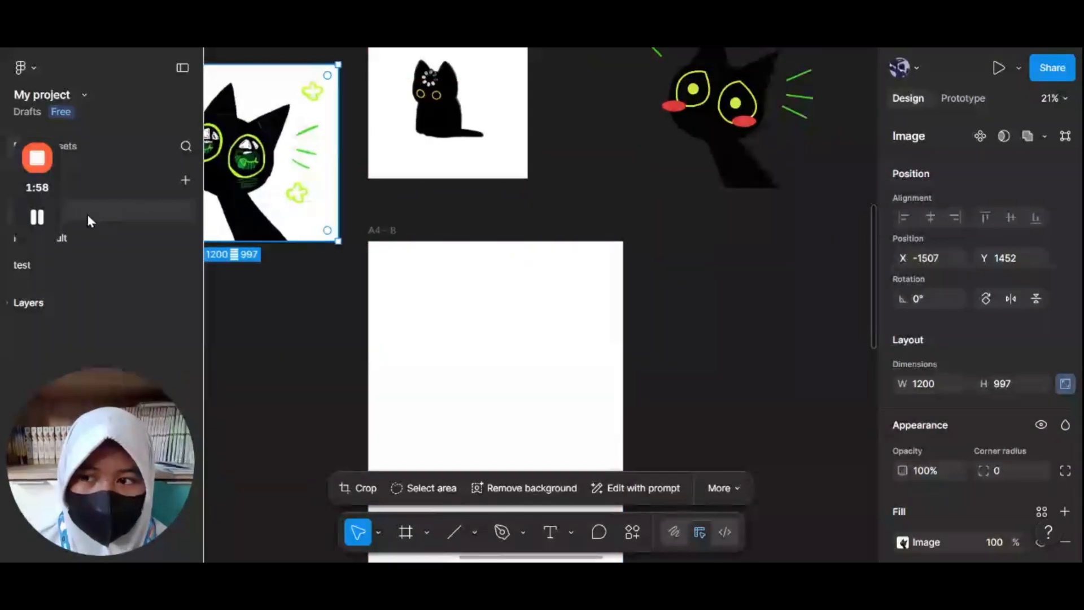
Step: Move the blank A4 - 8 frame under the traced cat drawing
scroll(417, 167, "left", 5)
scroll(417, 168, "up", 3)
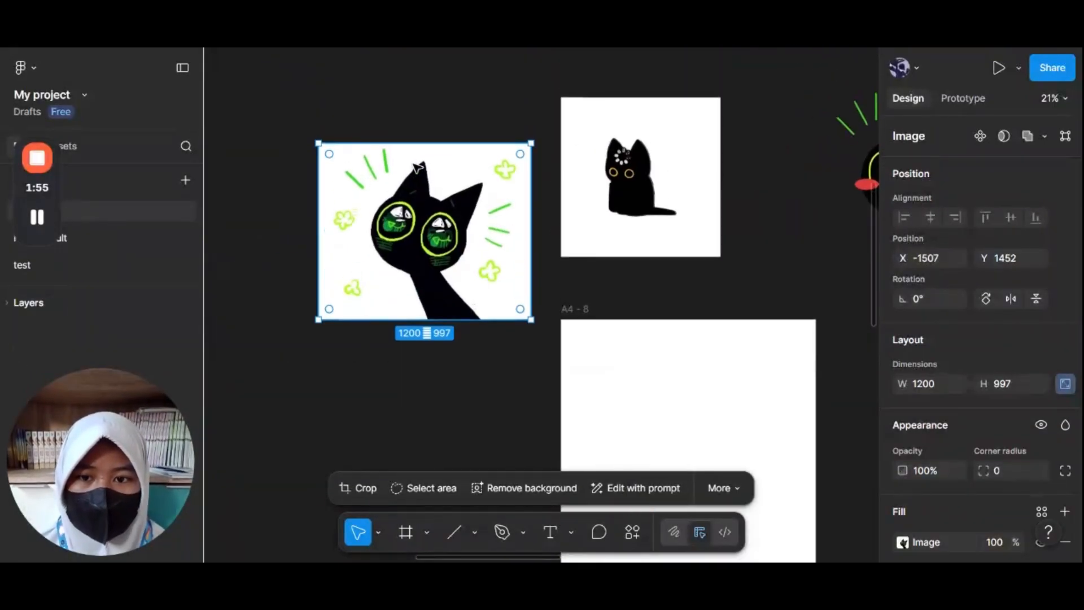
scroll(352, 191, "up", 5)
scroll(467, 255, "down", 5)
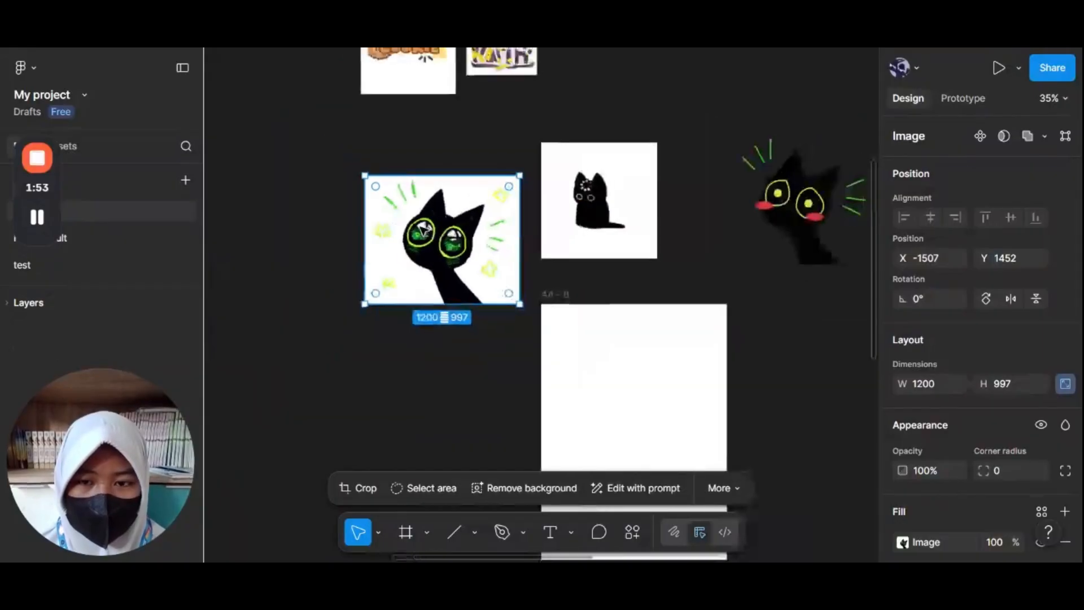
scroll(424, 230, "right", 8)
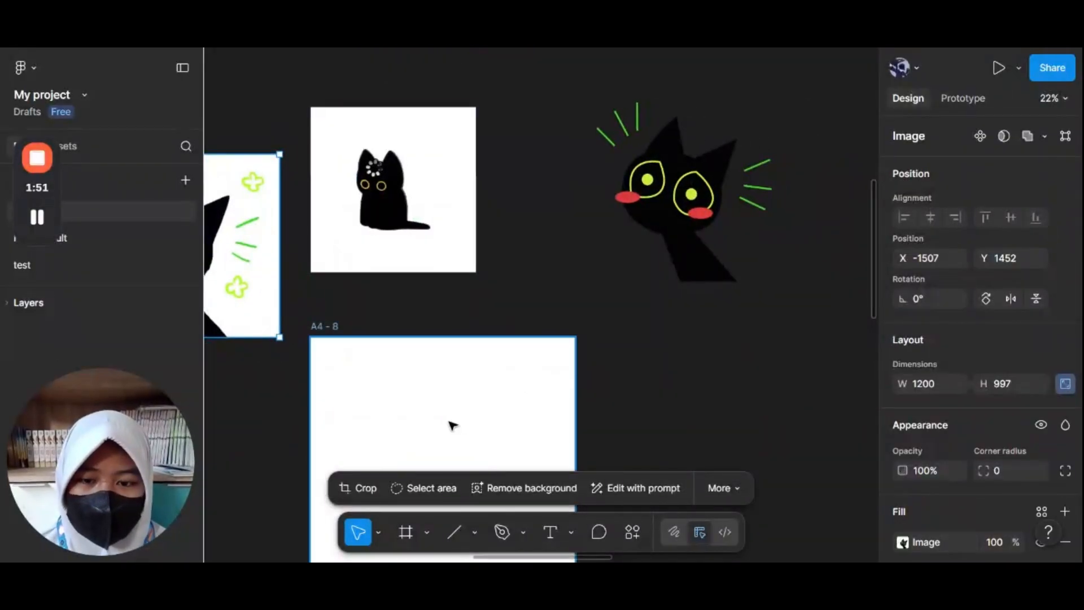
left_click_drag(473, 416, 693, 135)
key("Escape")
Step: Add a Texture effect to the vertical green dash above the cat's head
scroll(642, 157, "up", 6)
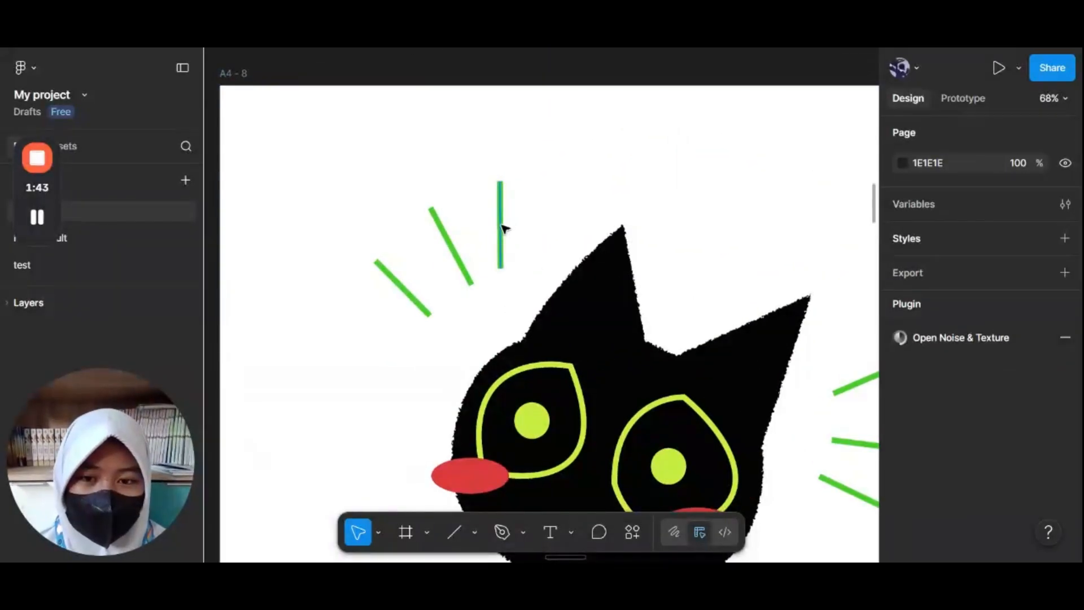
left_click(499, 226)
scroll(1033, 337, "down", 3)
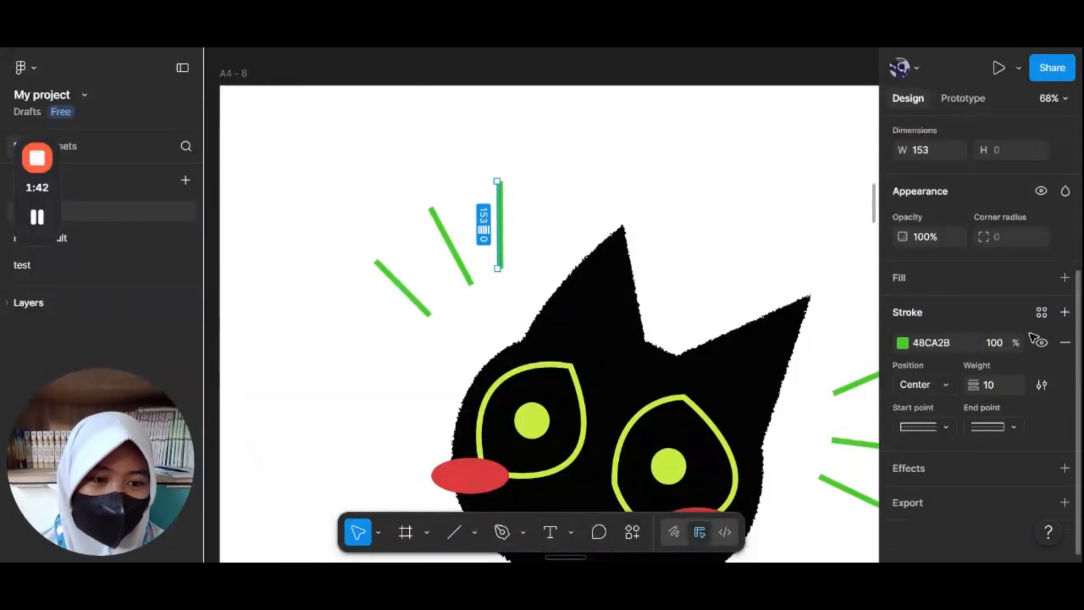
left_click(977, 467)
left_click(940, 494)
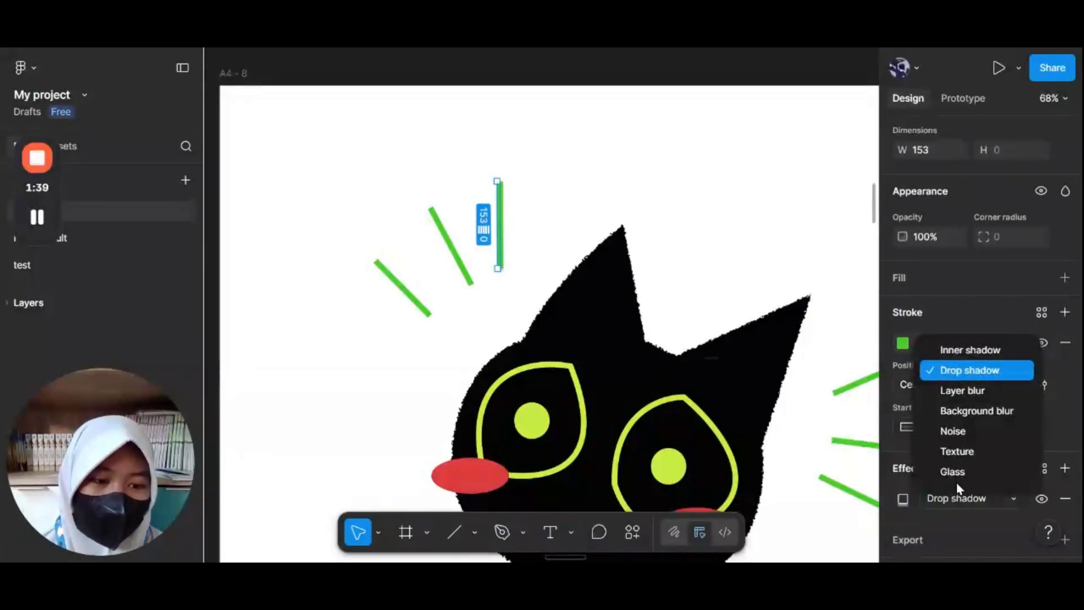
left_click(973, 452)
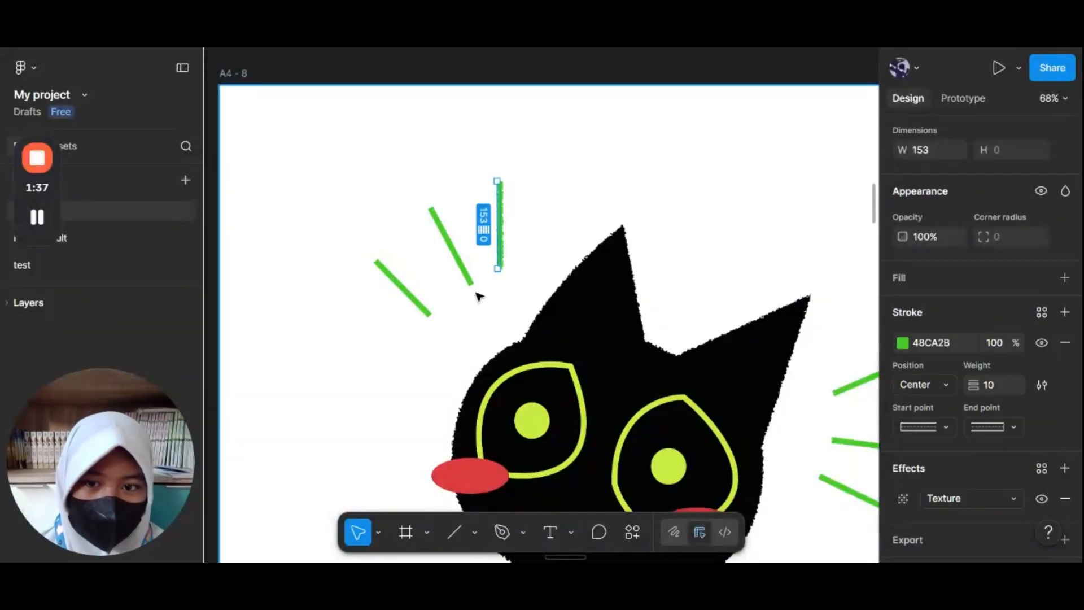
Step: Add a Texture effect to the middle diagonal green dash above the cat's head
left_click(464, 275)
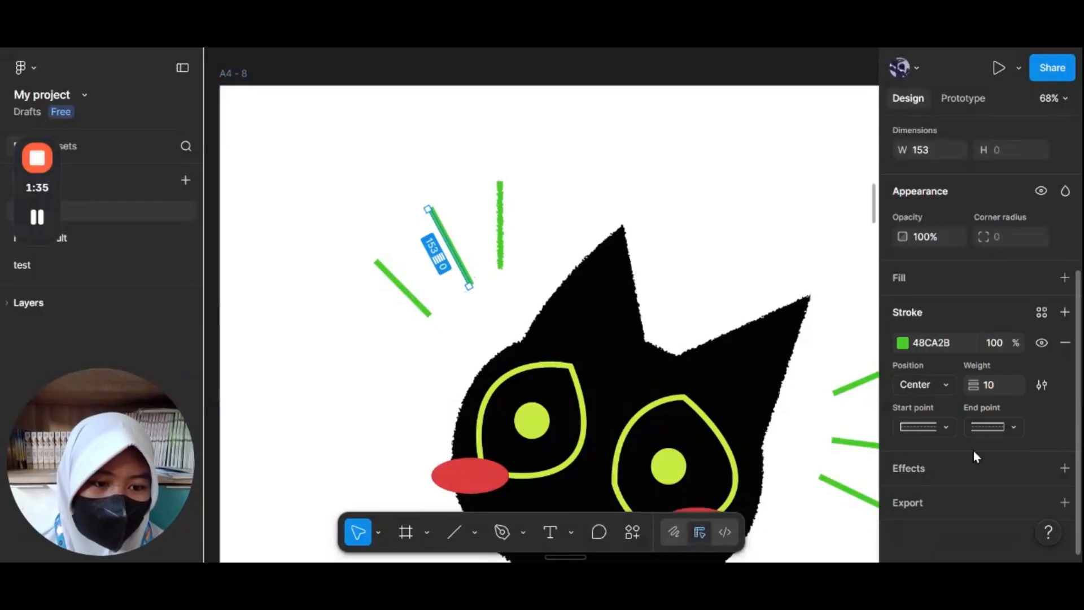
left_click(961, 461)
left_click(959, 496)
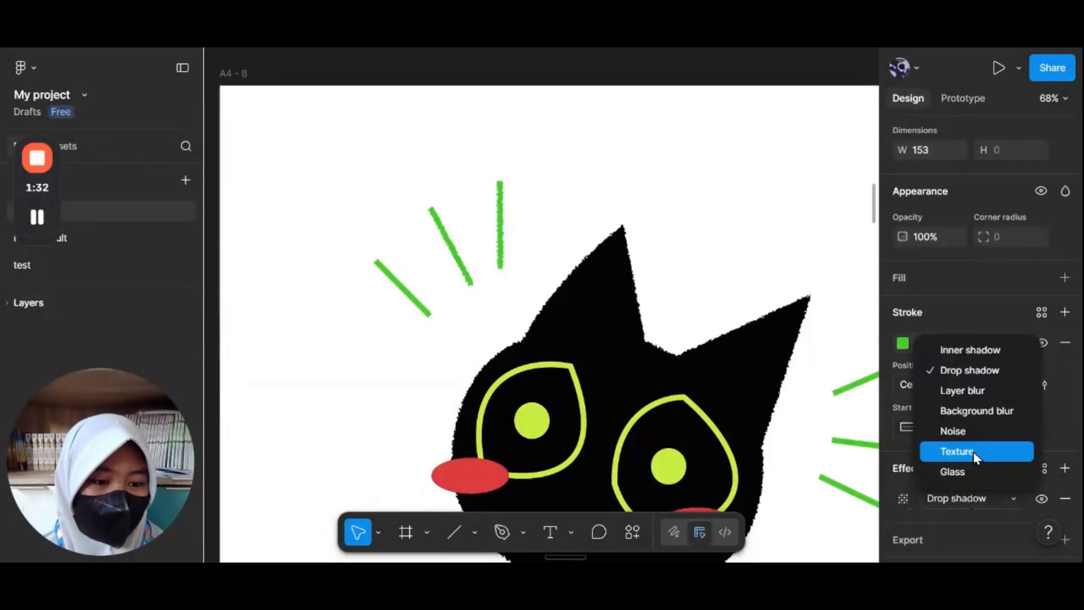
left_click(973, 452)
Step: Add a Texture effect to the leftmost diagonal green dash above the cat's head
left_click(410, 299)
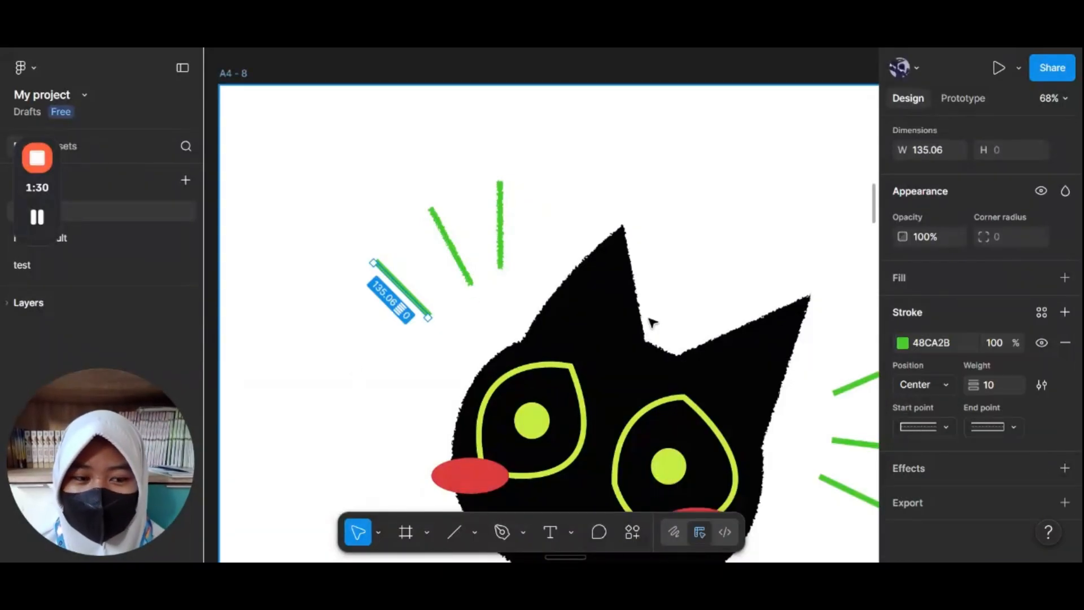
left_click(957, 467)
left_click(960, 497)
left_click(971, 449)
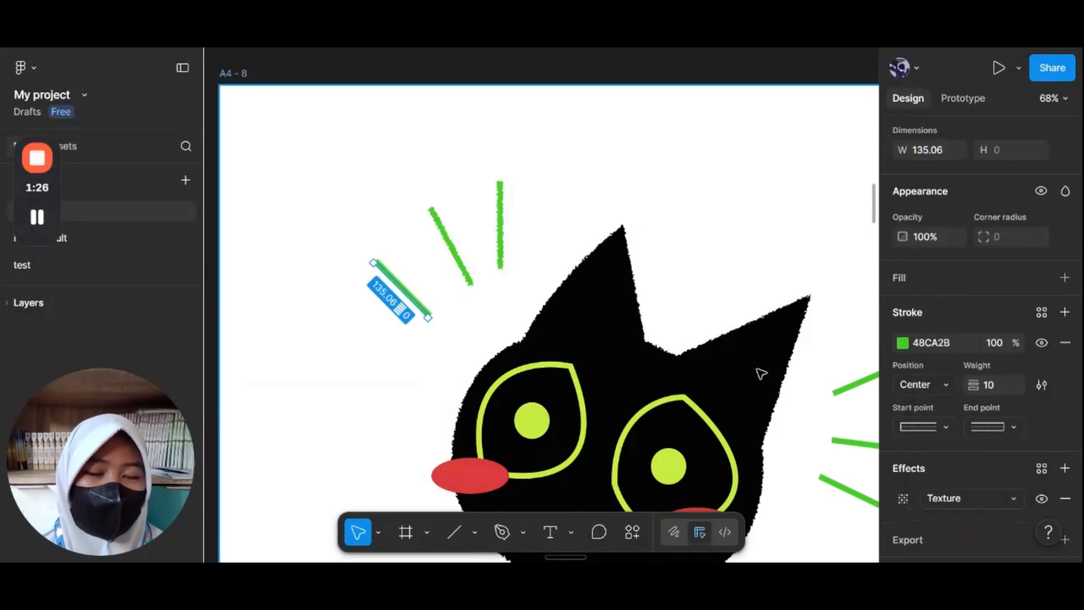
Step: Add a Texture effect to the upper green dash on the cat's right side
scroll(753, 365, "right", 2)
scroll(753, 363, "right", 4)
left_click(751, 332)
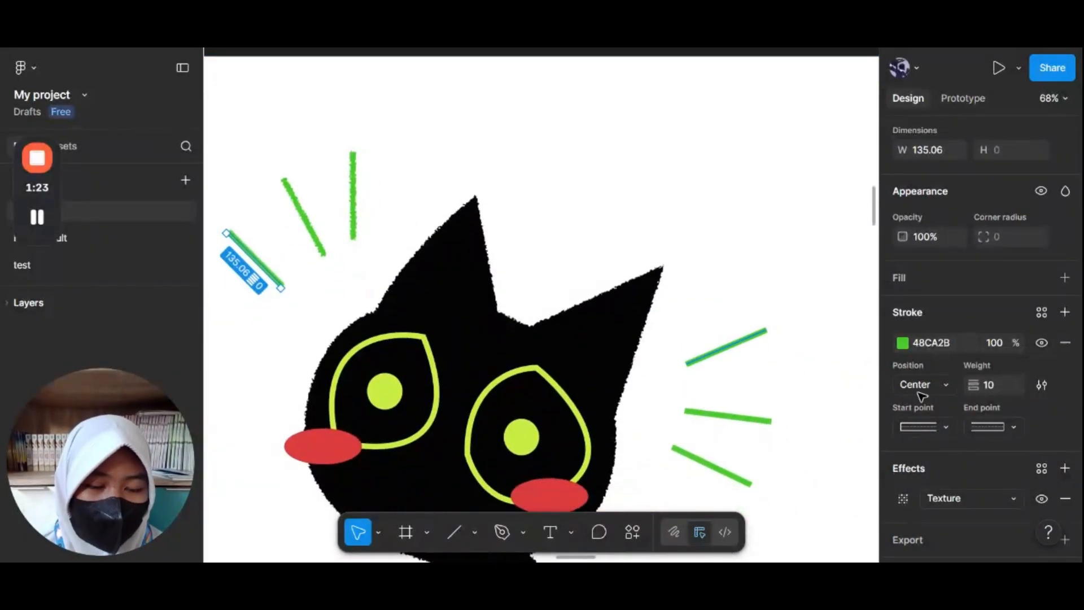
left_click(929, 467)
left_click(964, 499)
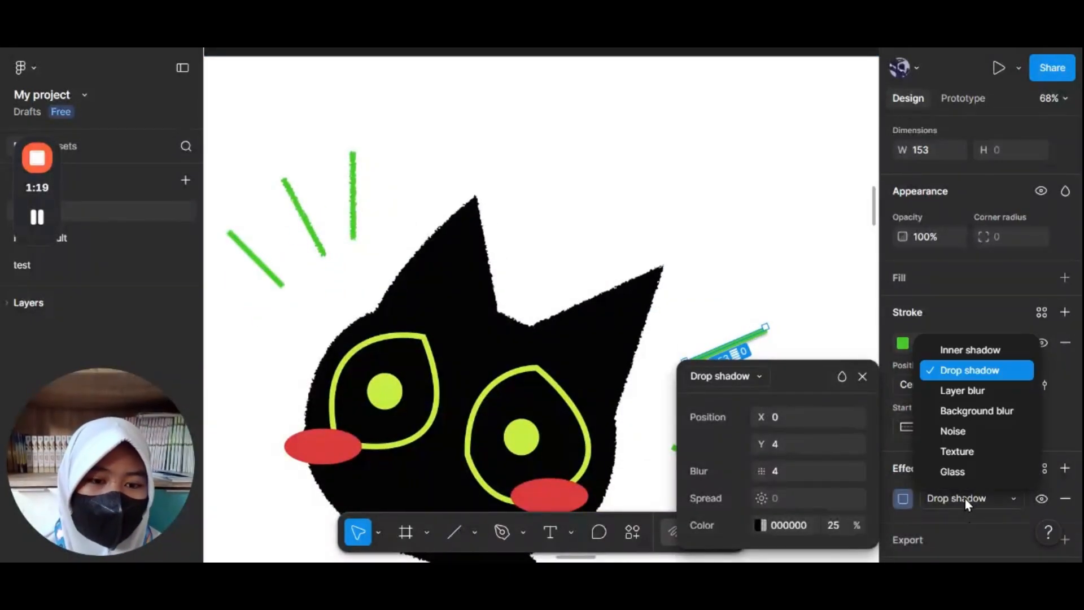
left_click(994, 455)
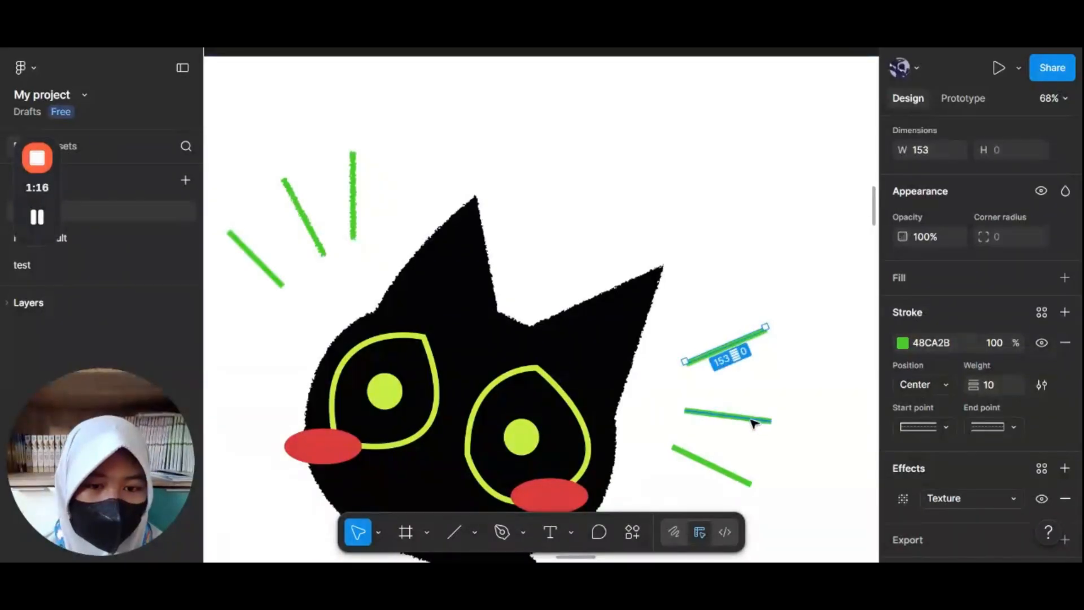
Step: Add a Texture effect to the middle green dash on the cat's right side
left_click(987, 494)
left_click(791, 441)
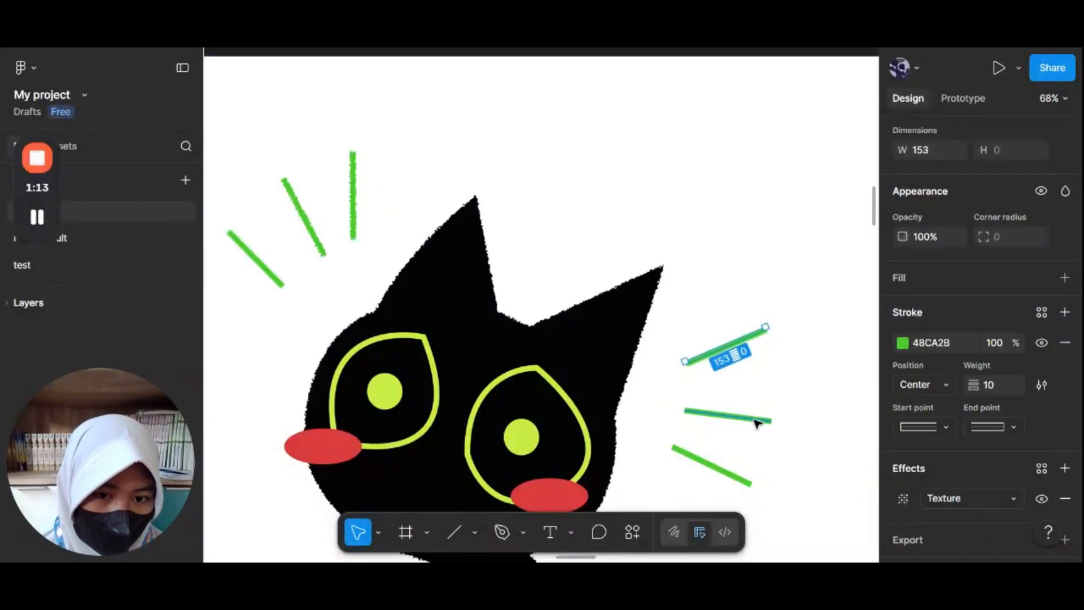
left_click(758, 419)
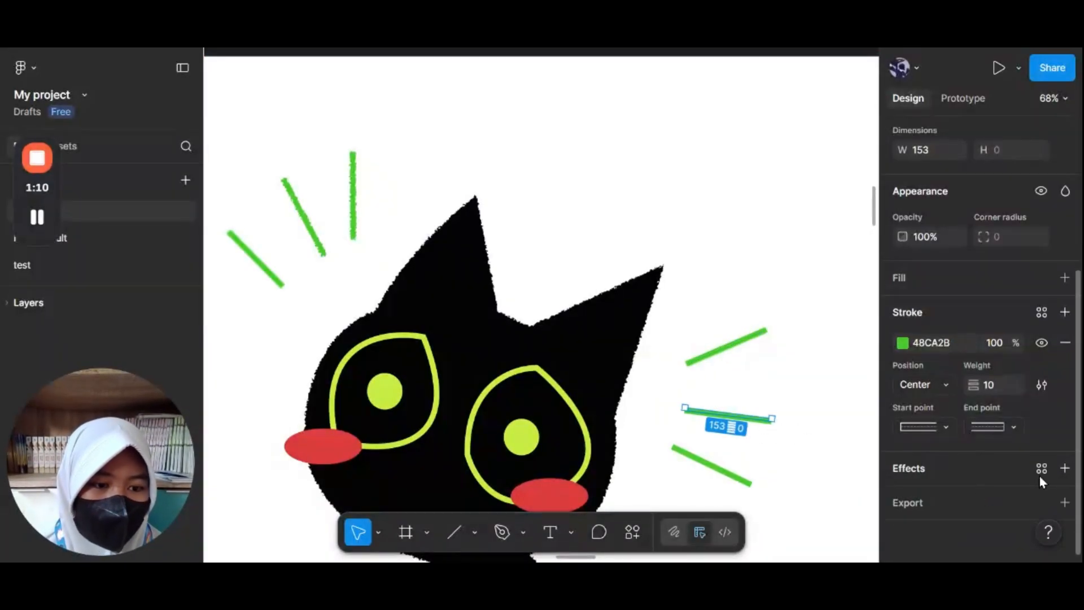
left_click(1064, 467)
left_click(948, 499)
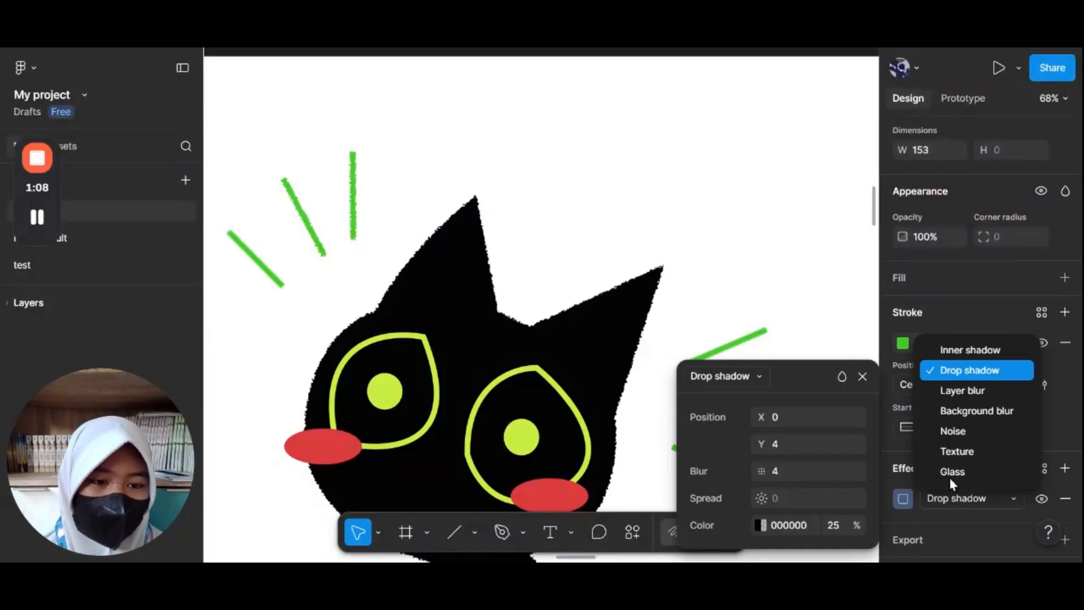
left_click(983, 448)
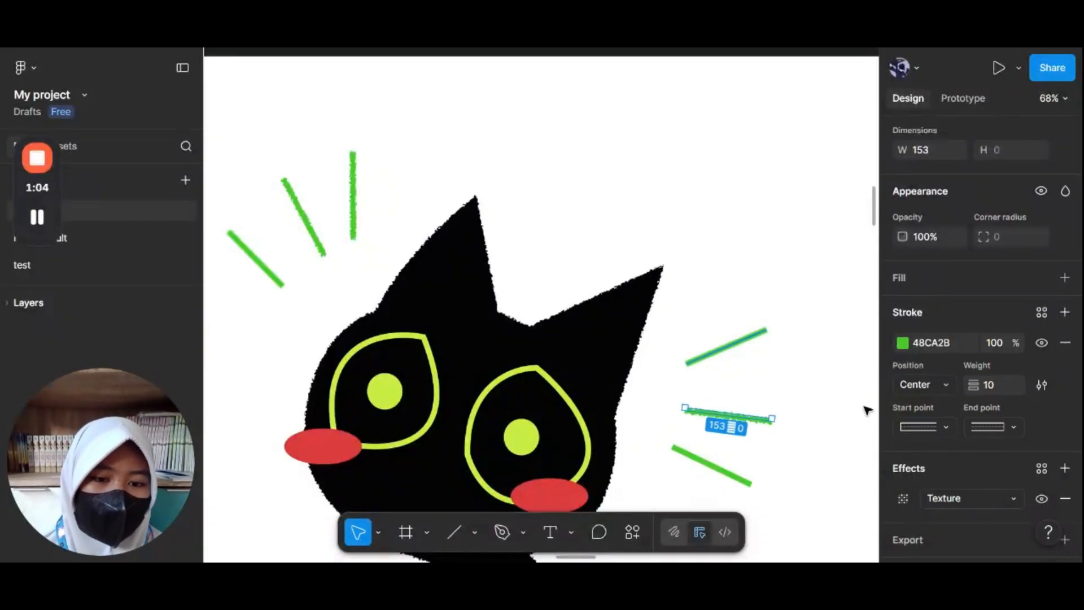
Step: Nudge the upper right green dash slightly up and to the right, then deselect it
left_click(726, 346)
left_click(972, 504)
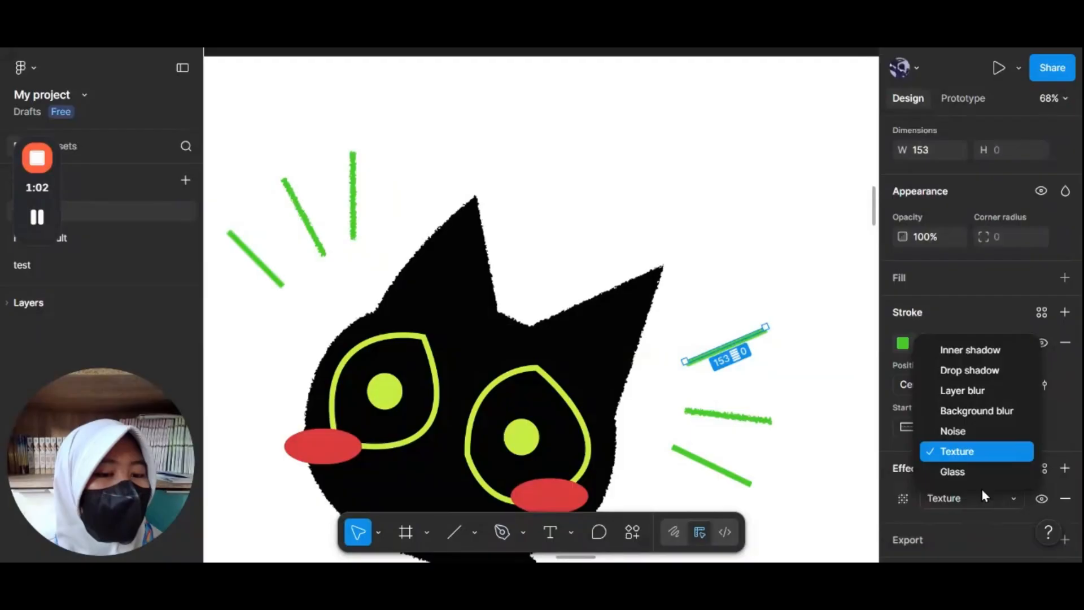
left_click(971, 456)
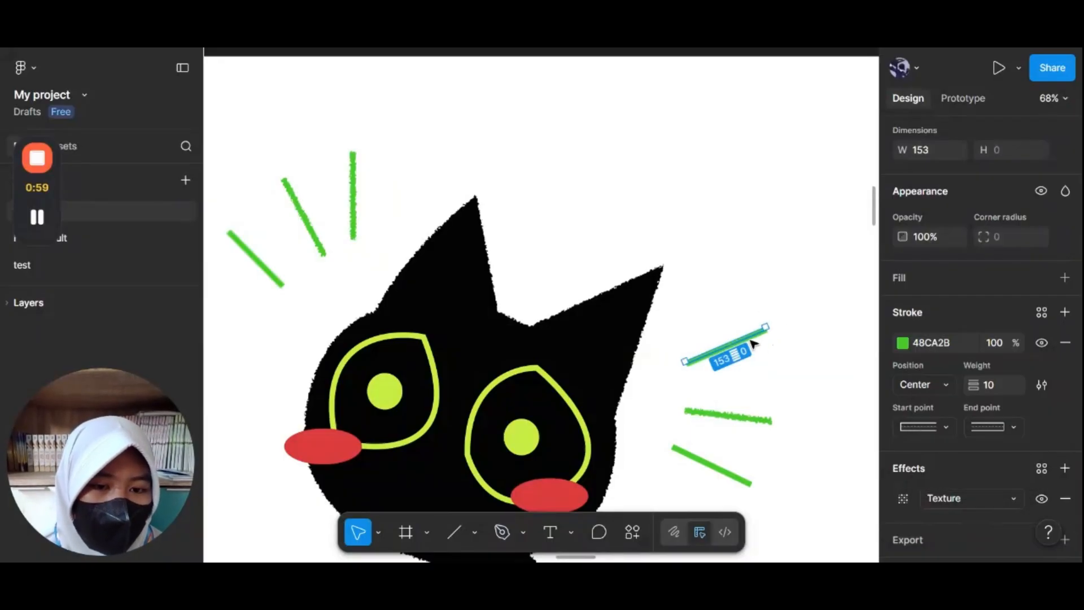
left_click_drag(752, 337, 758, 329)
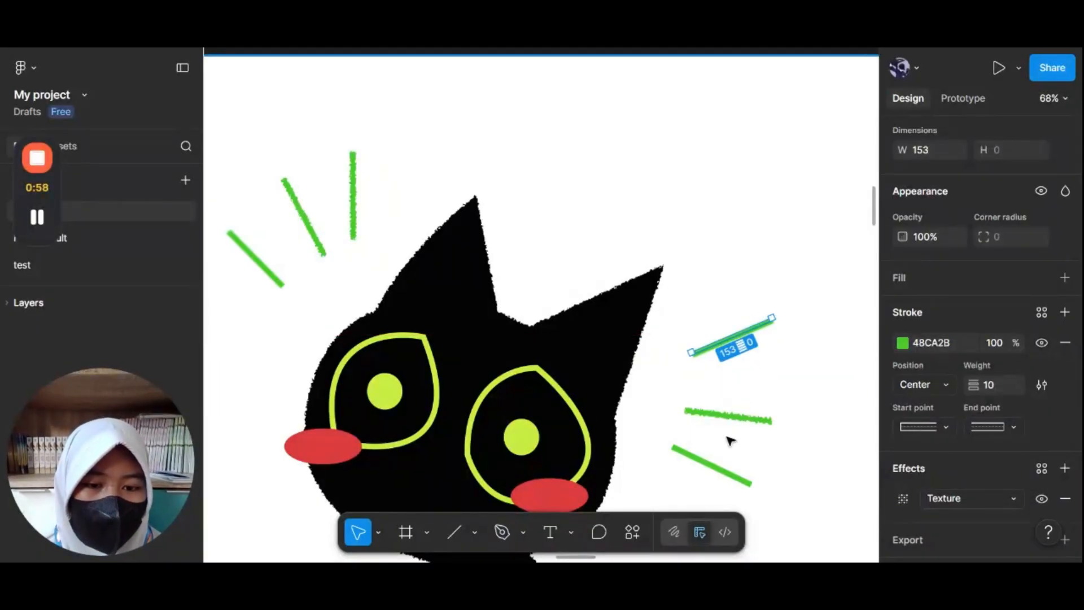
key("Escape")
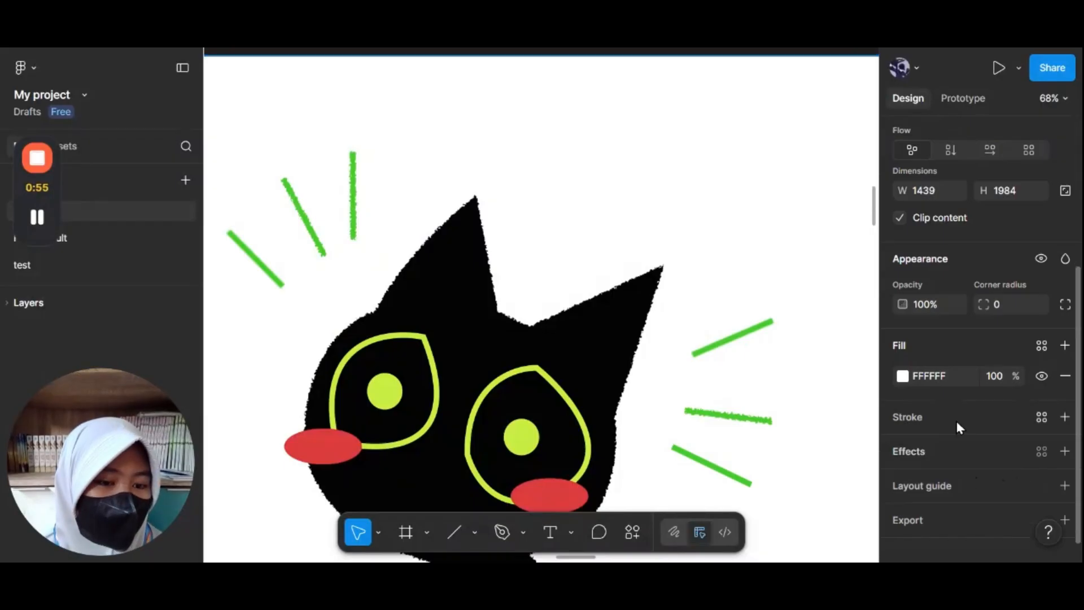
Step: Add a Layer blur effect to the A4 - 8 frame
left_click(953, 452)
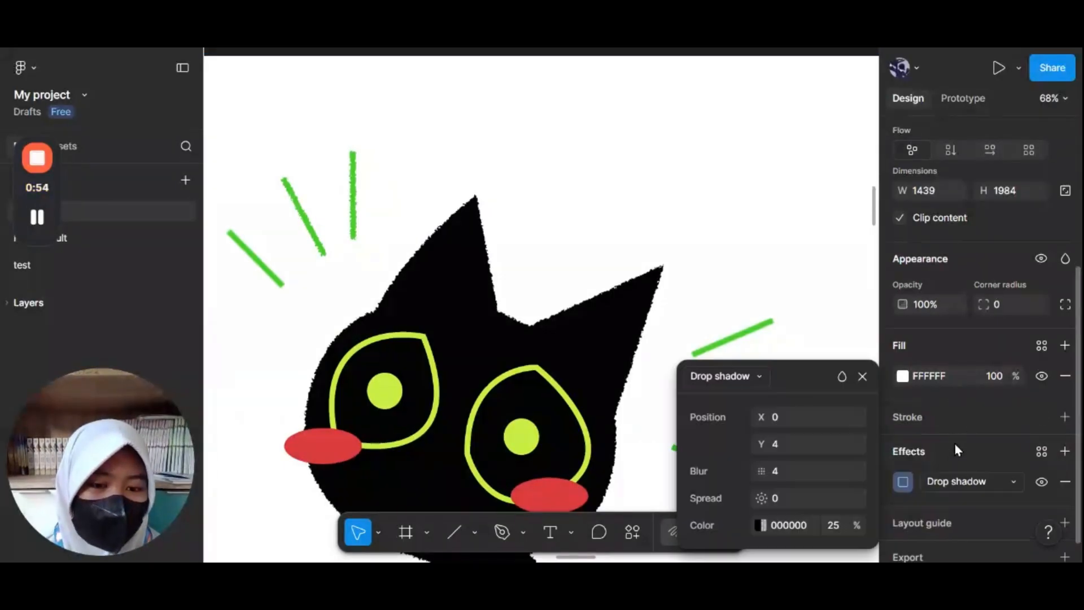
left_click(981, 483)
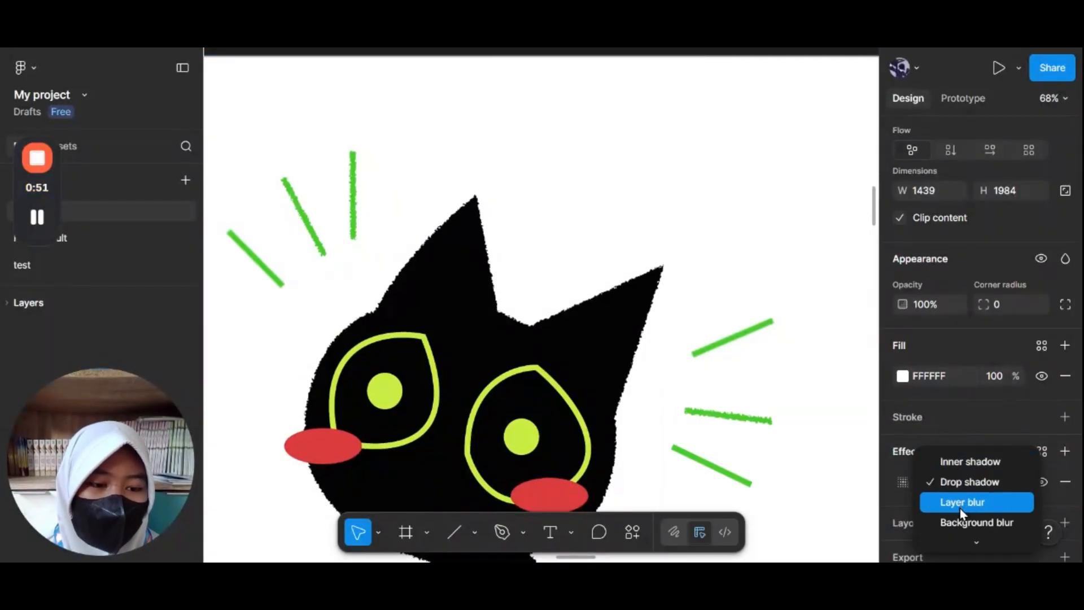
left_click(961, 503)
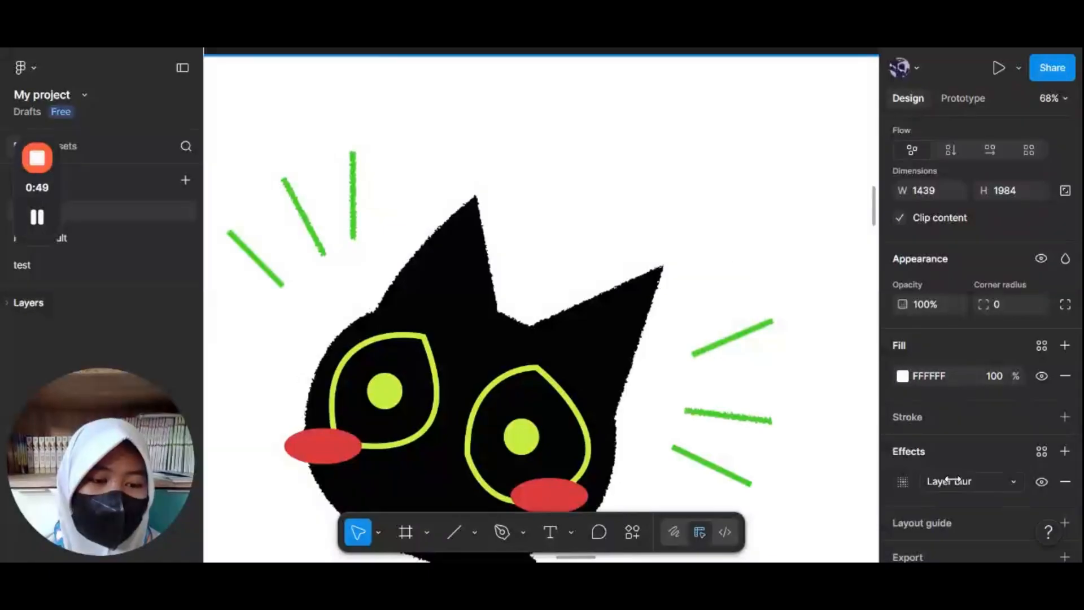
left_click(984, 481)
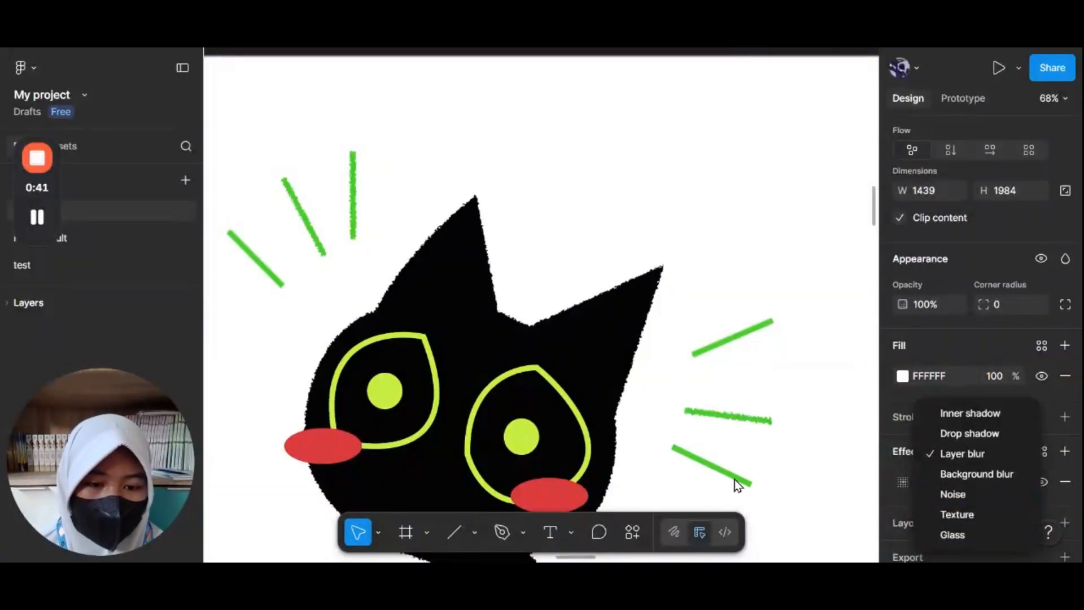
left_click(737, 485)
Step: Add a Texture effect to the lower green dash on the cat's right side
left_click(734, 480)
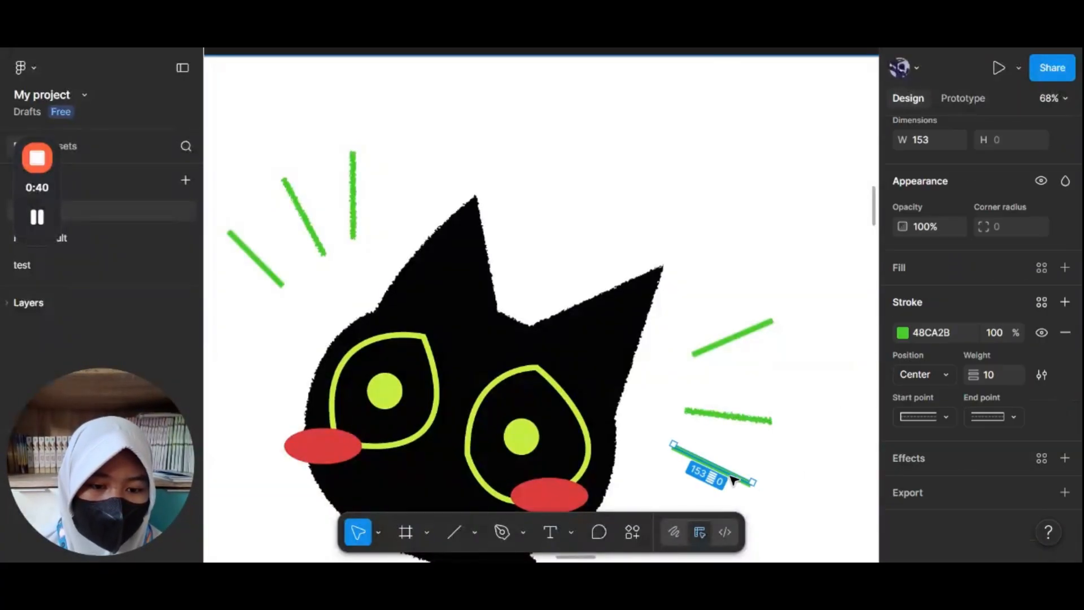
left_click(973, 470)
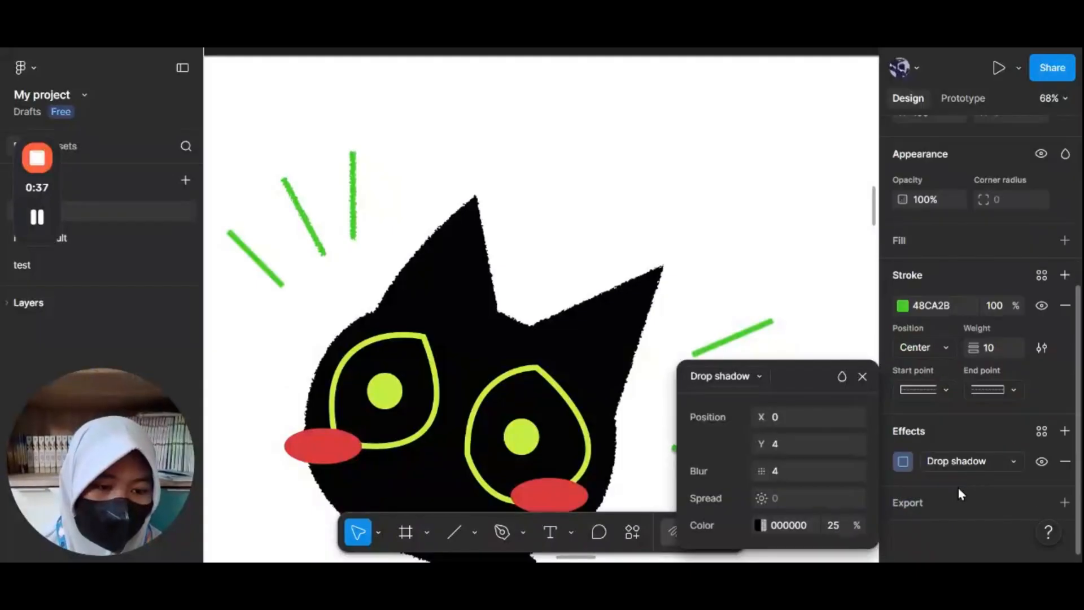
left_click(956, 468)
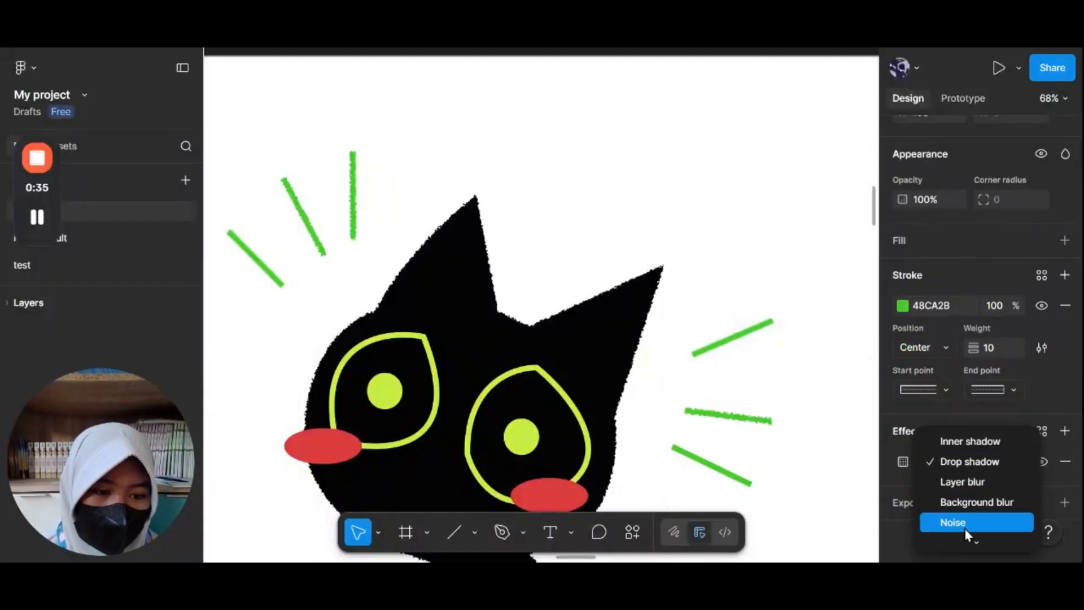
mouse_move(971, 541)
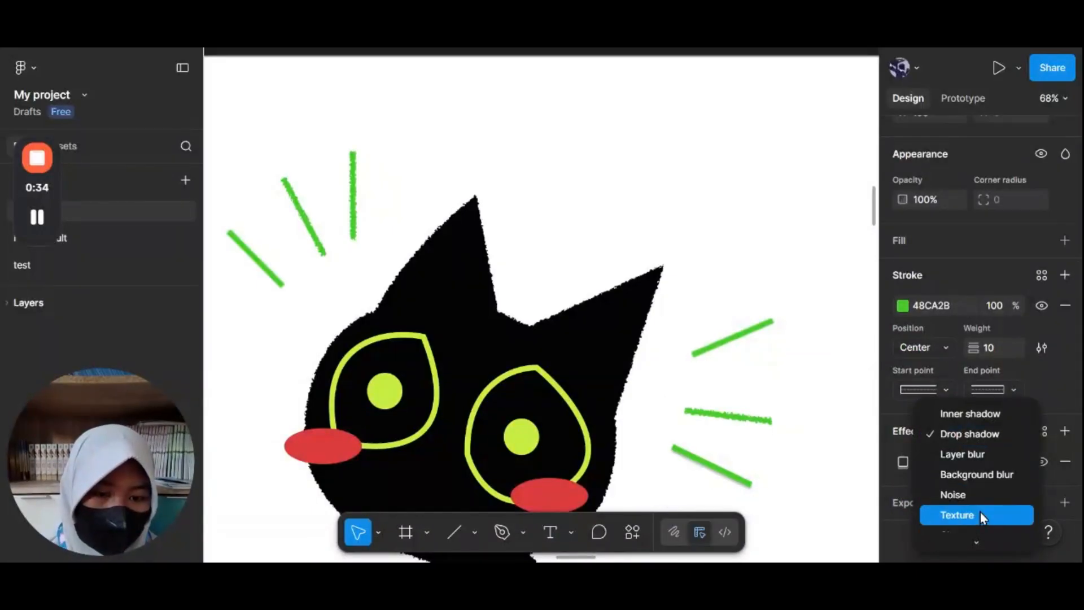
left_click(979, 513)
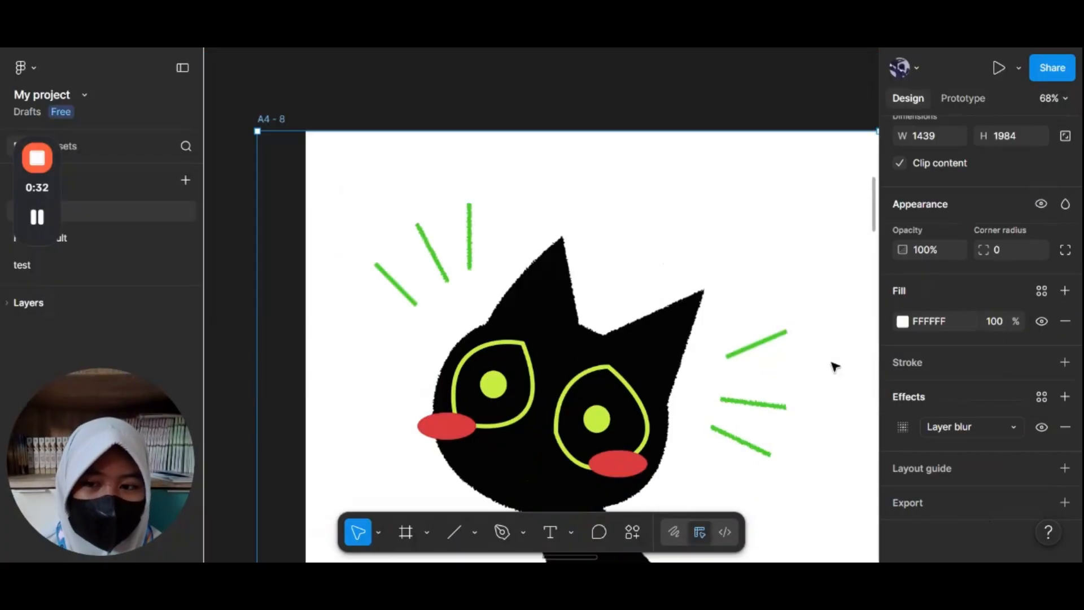
Step: Zoom out to review the textured green dashes and the whole cat drawing on the frame
left_click(783, 345)
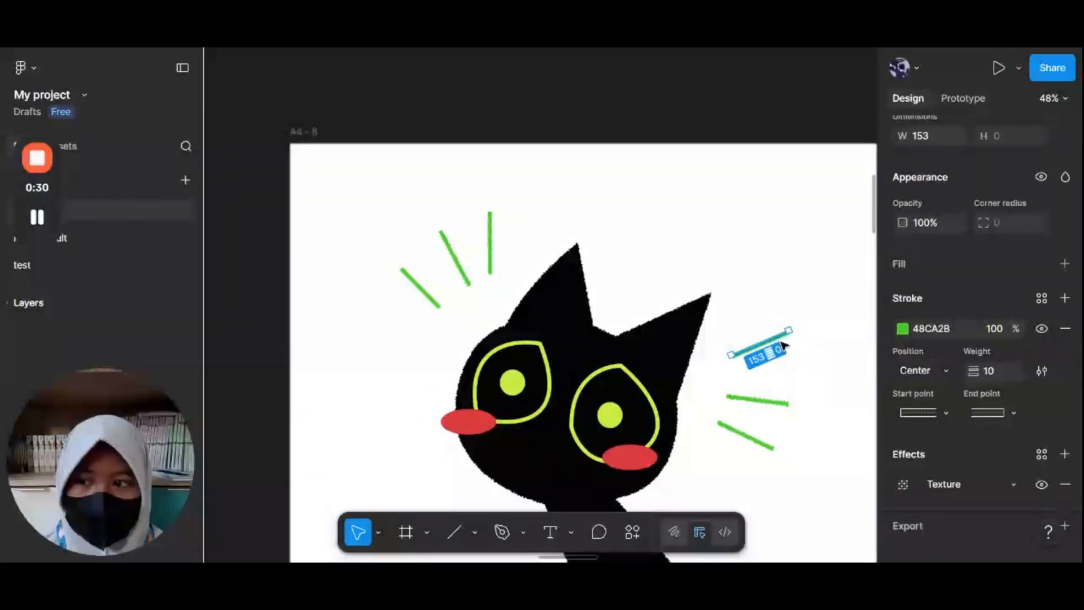
scroll(960, 384, "down", 1)
left_click(960, 463)
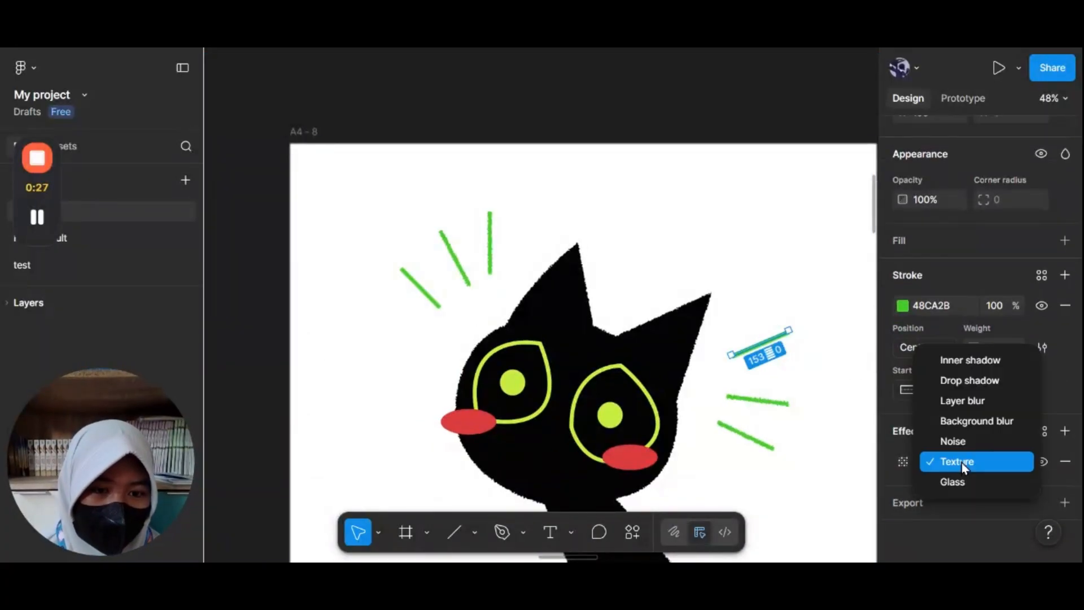
scroll(419, 299, "down", 3)
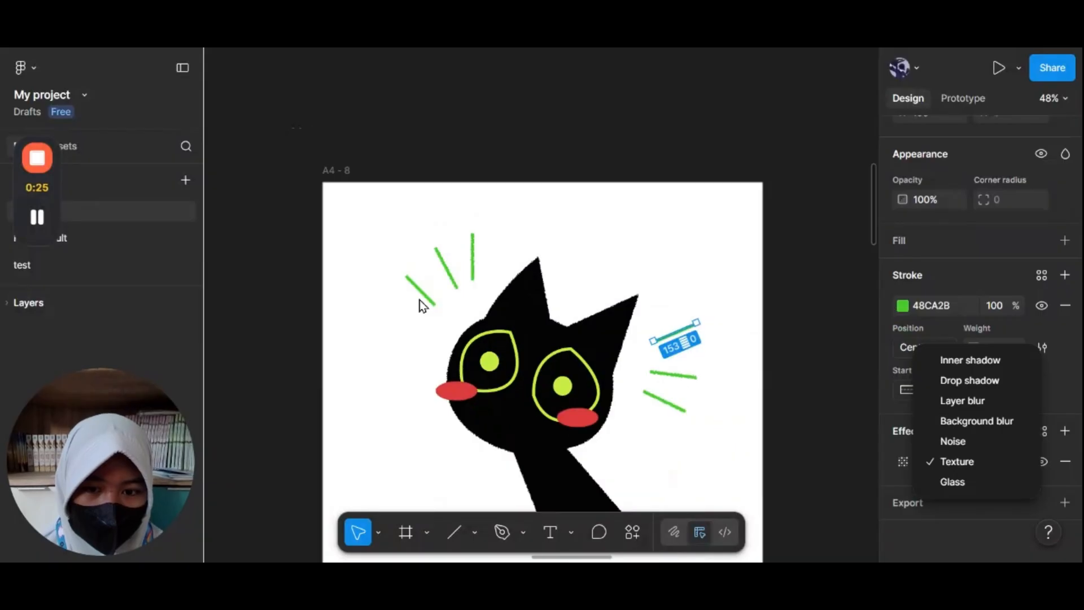
scroll(419, 300, "down", 2)
scroll(418, 300, "up", 3)
scroll(497, 281, "up", 2)
scroll(496, 281, "down", 2)
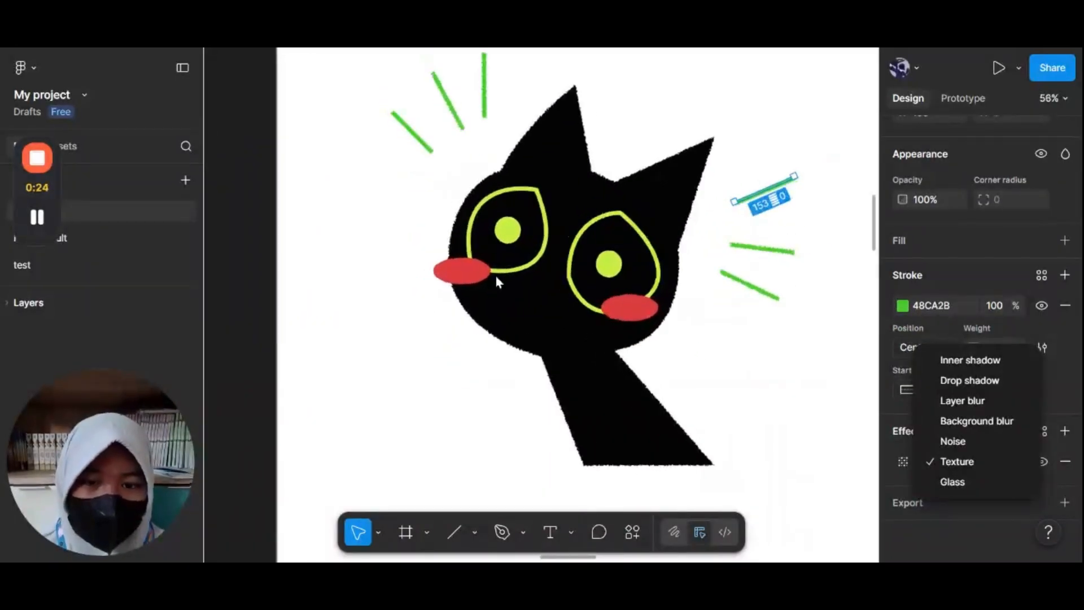
left_click(251, 269)
scroll(252, 269, "up", 1)
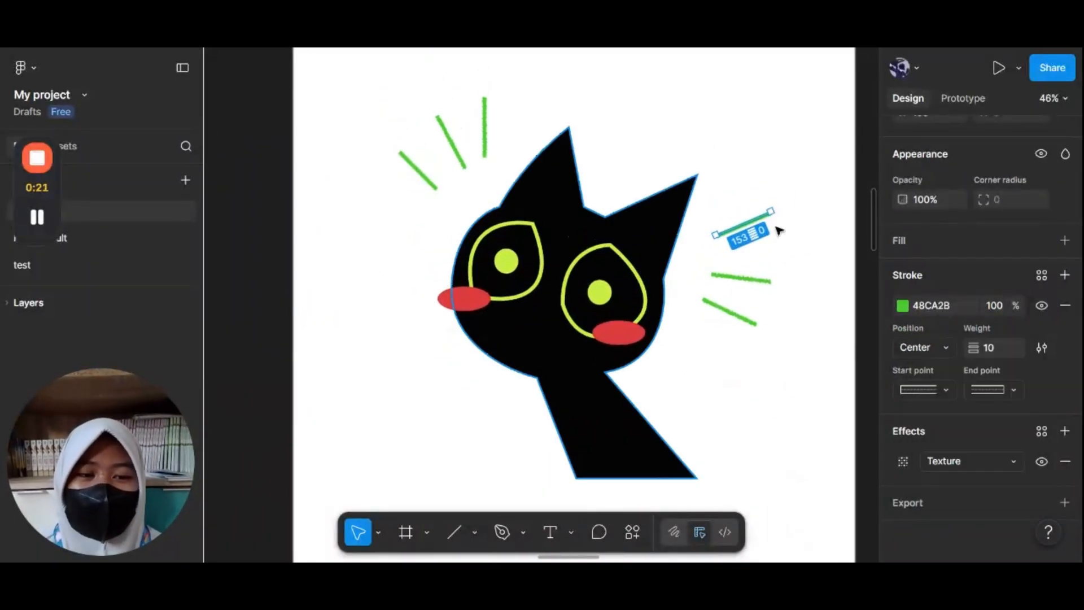
left_click(263, 262)
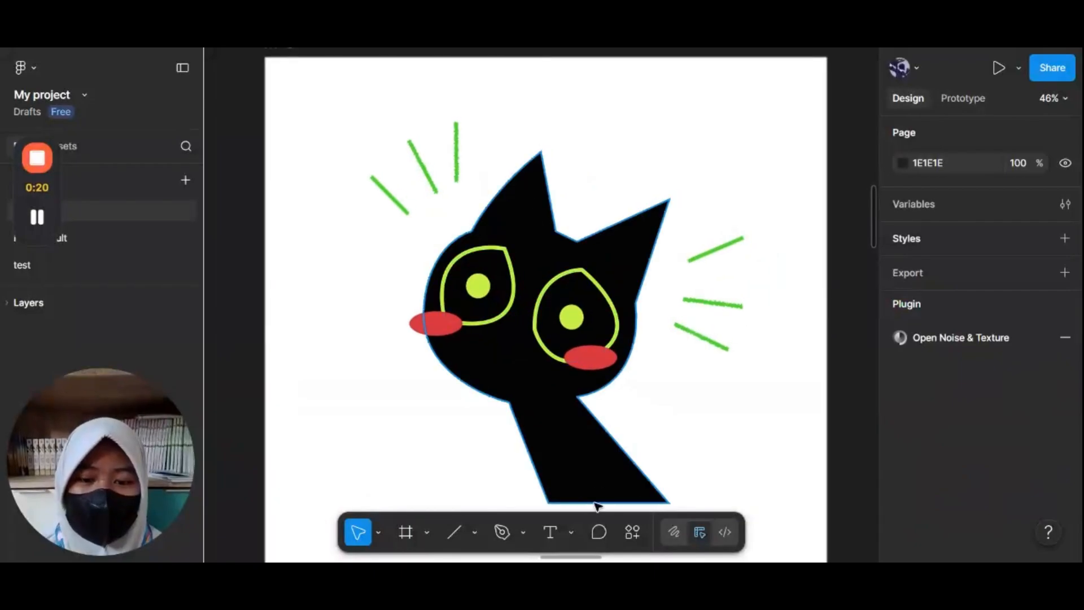
Step: Add a text layer with a name just above the cat's head, between its ears
key("t")
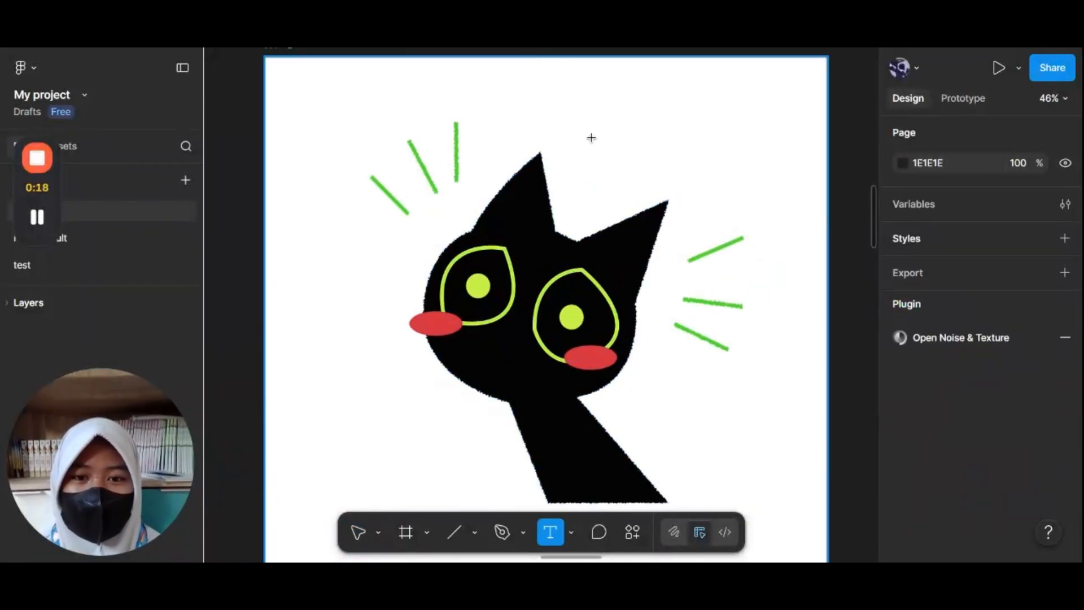
left_click(591, 137)
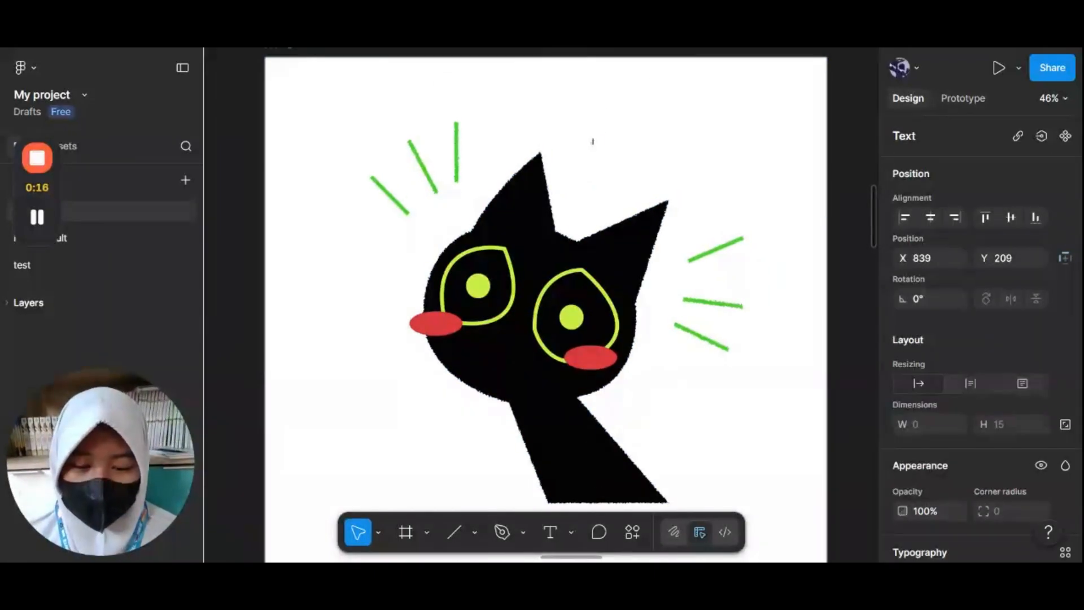
type("kucing")
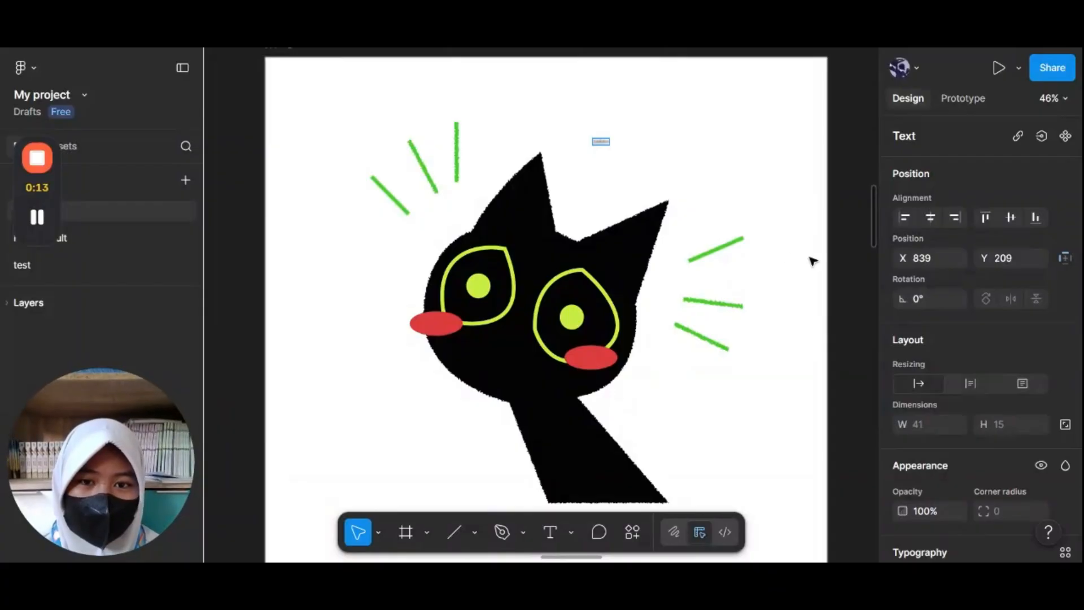
key("Escape")
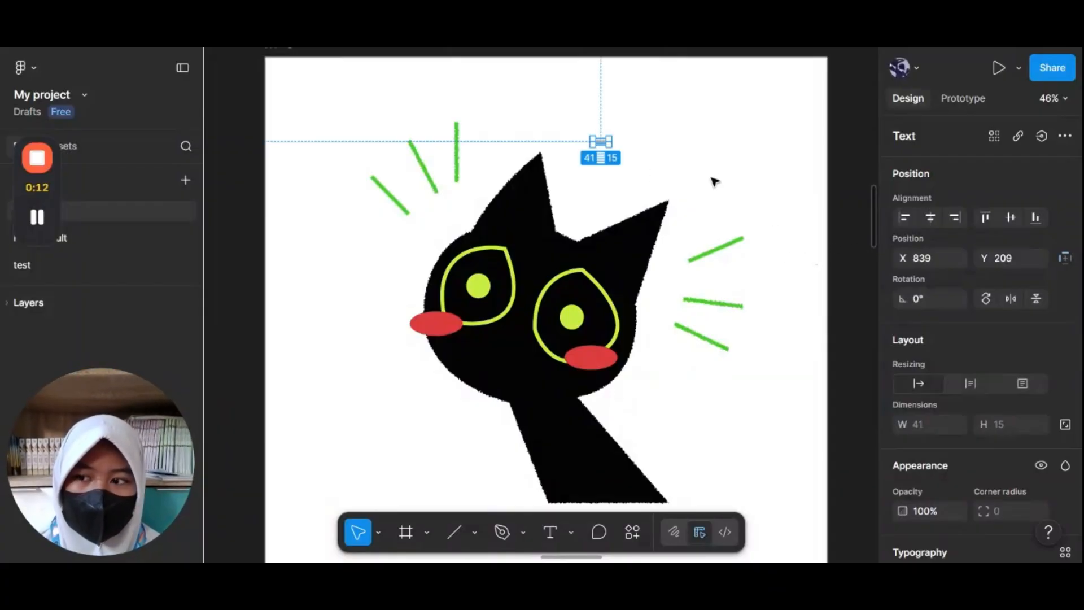
key("Escape")
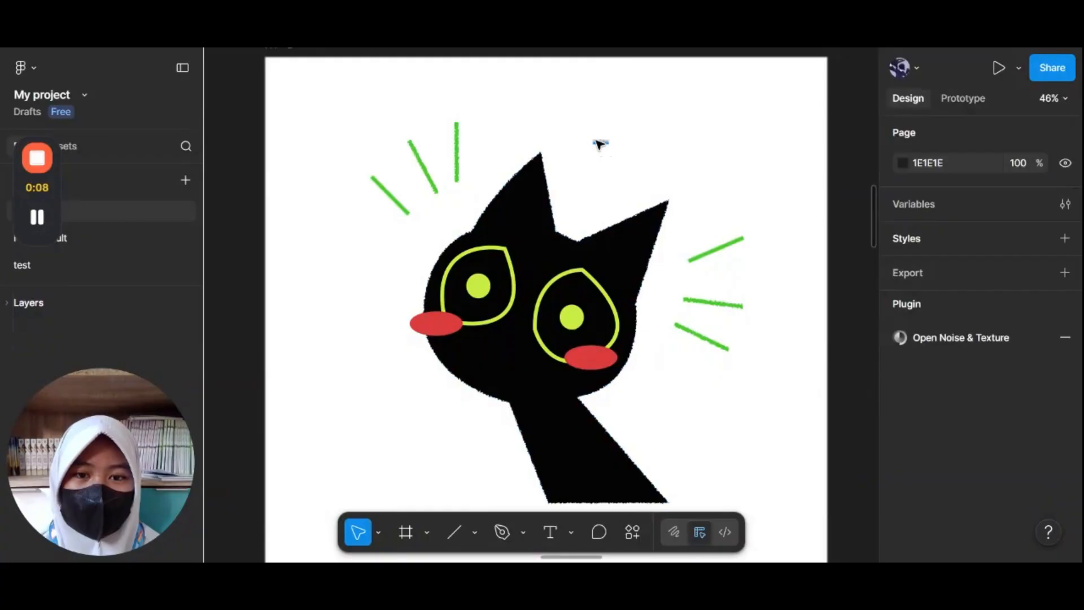
Step: Change the A4 - 8 frame's effect type to Inner shadow
scroll(599, 144, "up", 5)
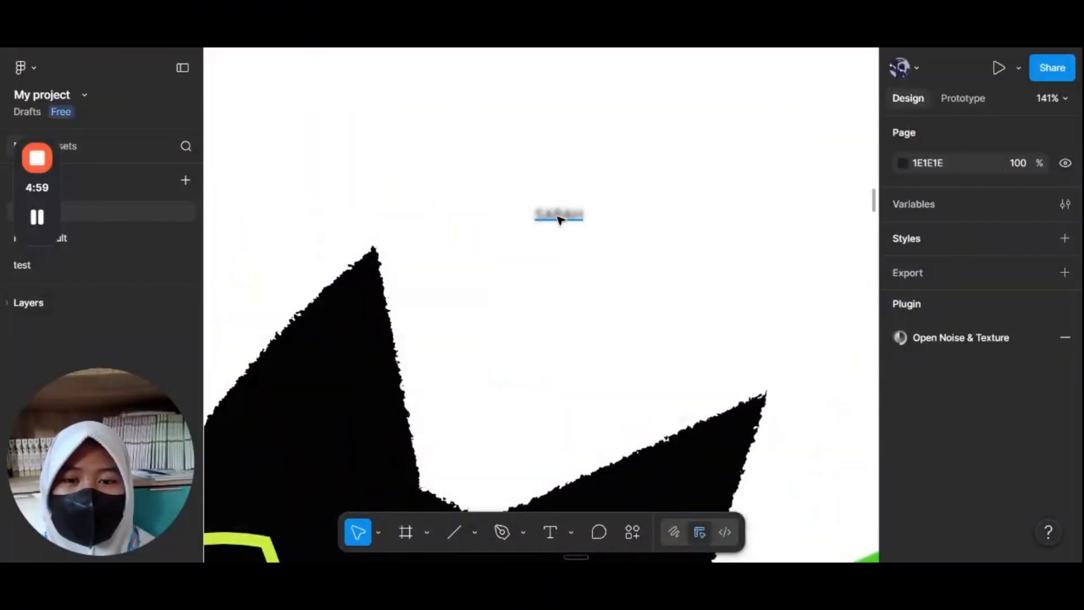
scroll(559, 215, "down", 6)
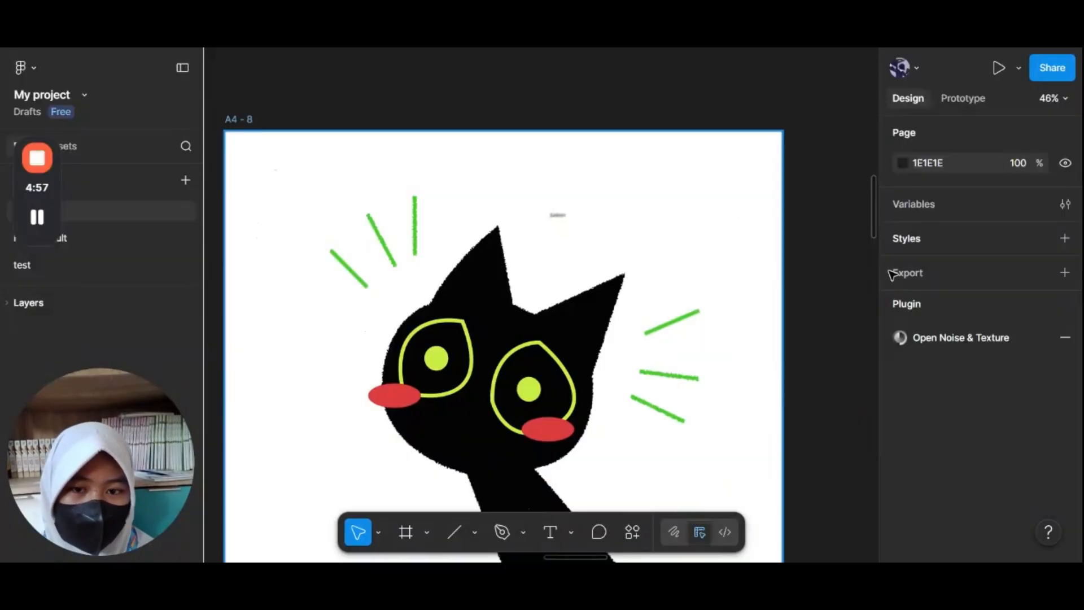
left_click(238, 119)
scroll(909, 293, "down", 6)
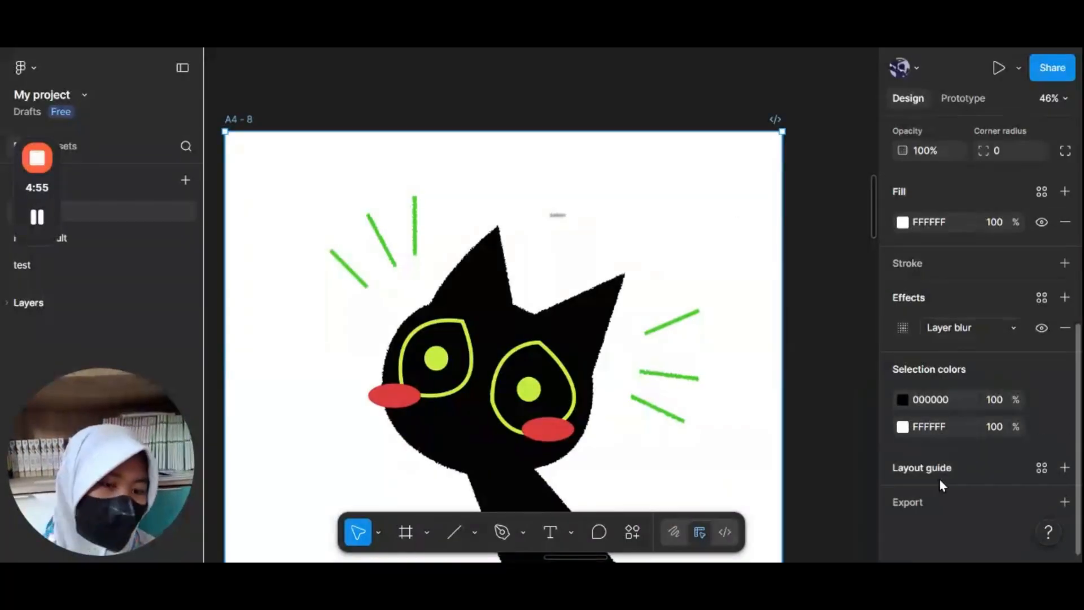
left_click(951, 328)
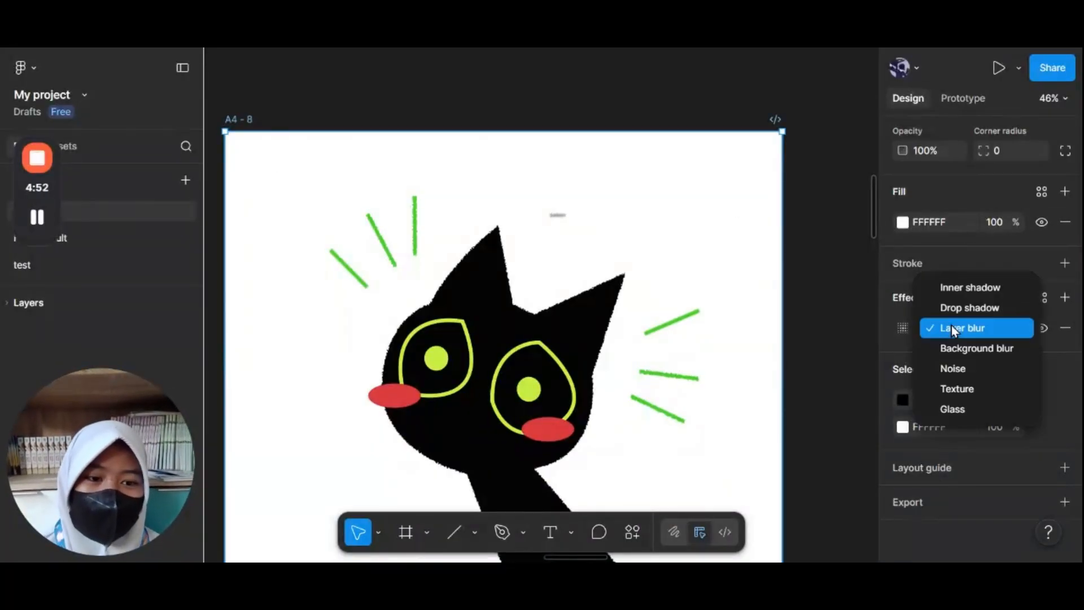
left_click(954, 292)
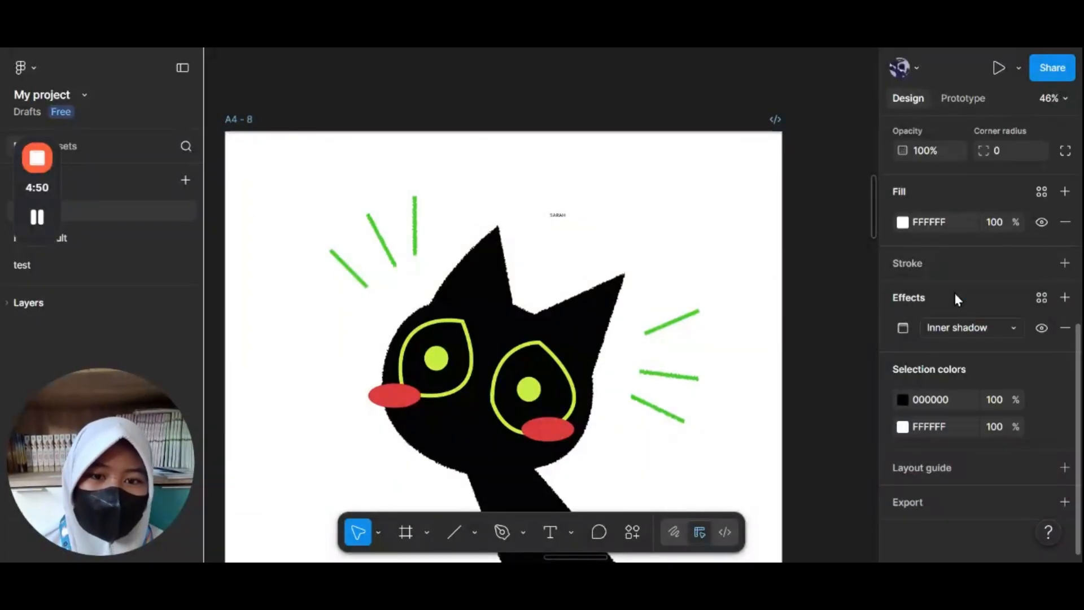
left_click(848, 255)
Step: Set the name text's font size to 64 and its font to Jersey 25
scroll(559, 164, "up", 4)
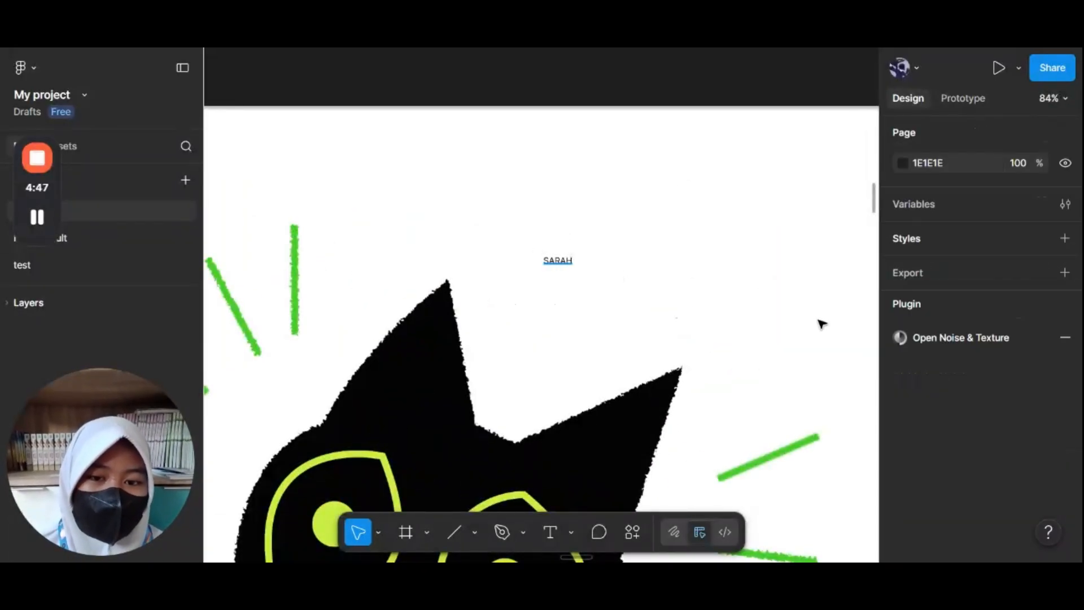
left_click(557, 260)
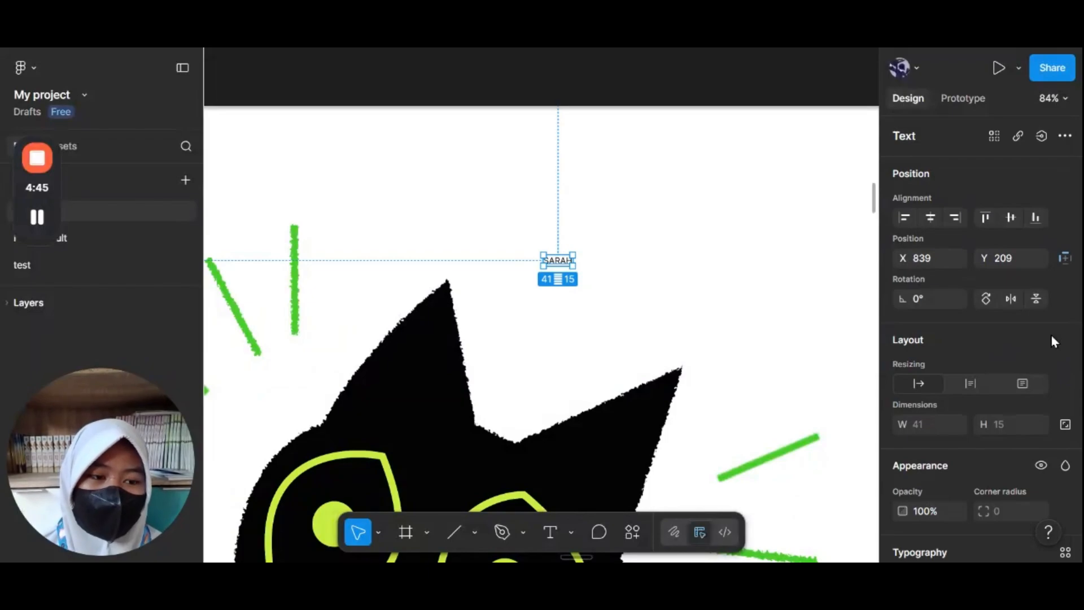
scroll(1001, 370, "down", 6)
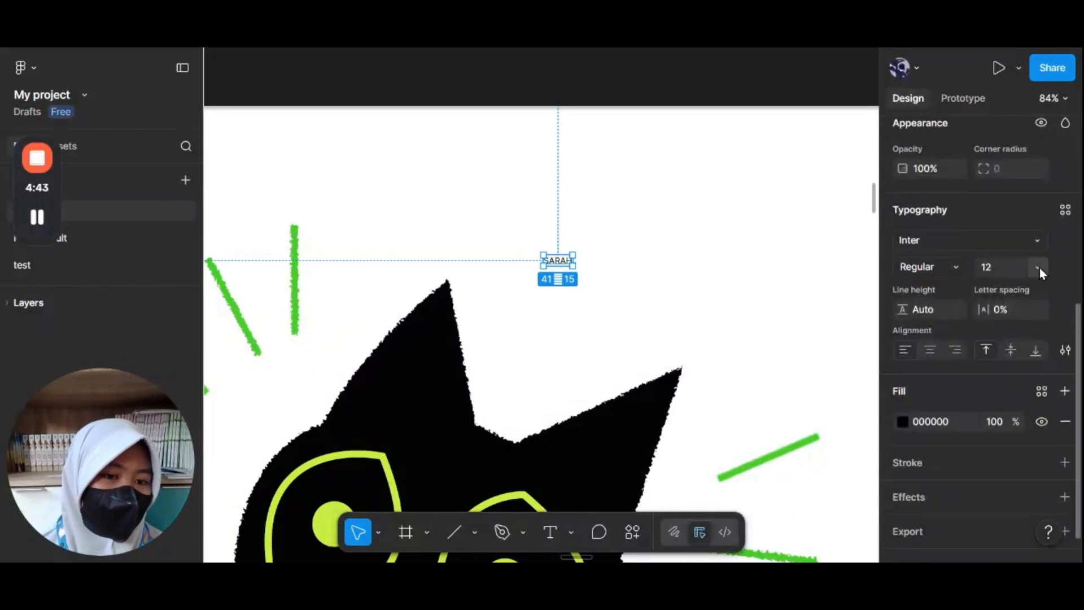
left_click(1038, 269)
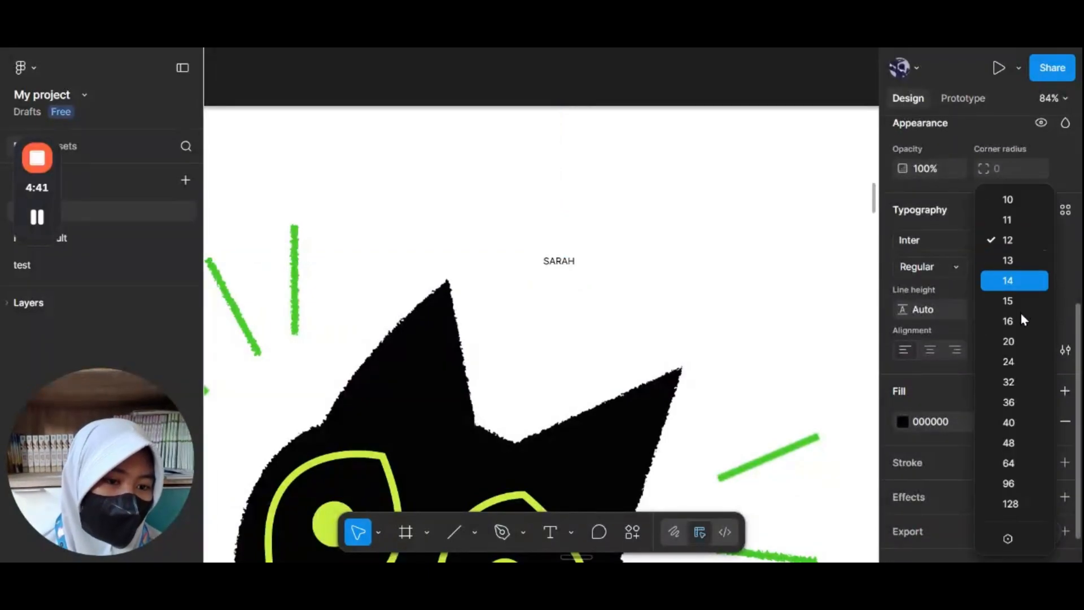
left_click(1010, 462)
scroll(731, 235, "down", 2)
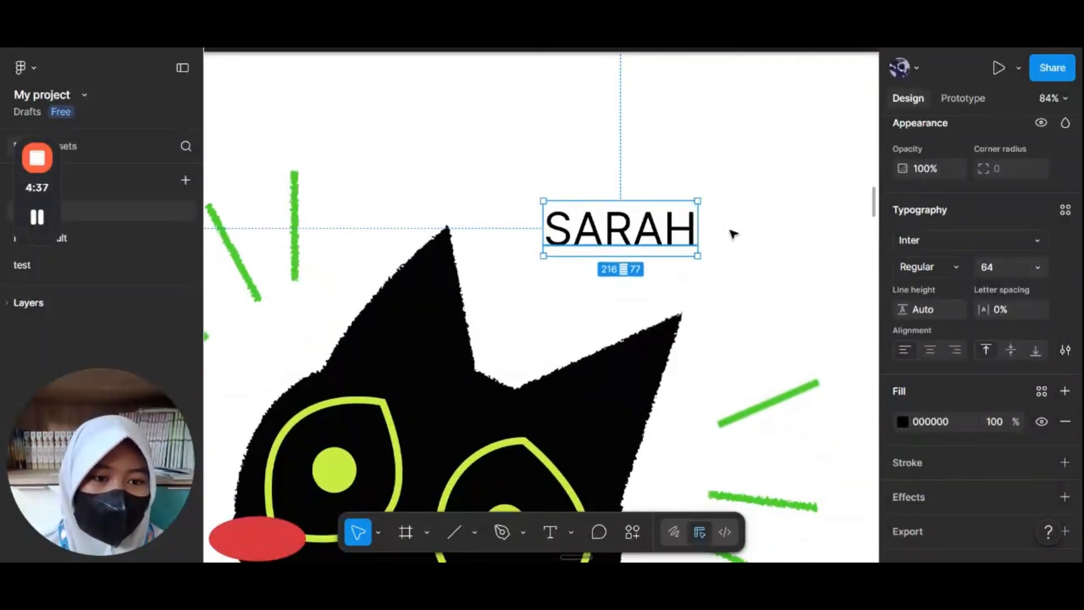
left_click(937, 242)
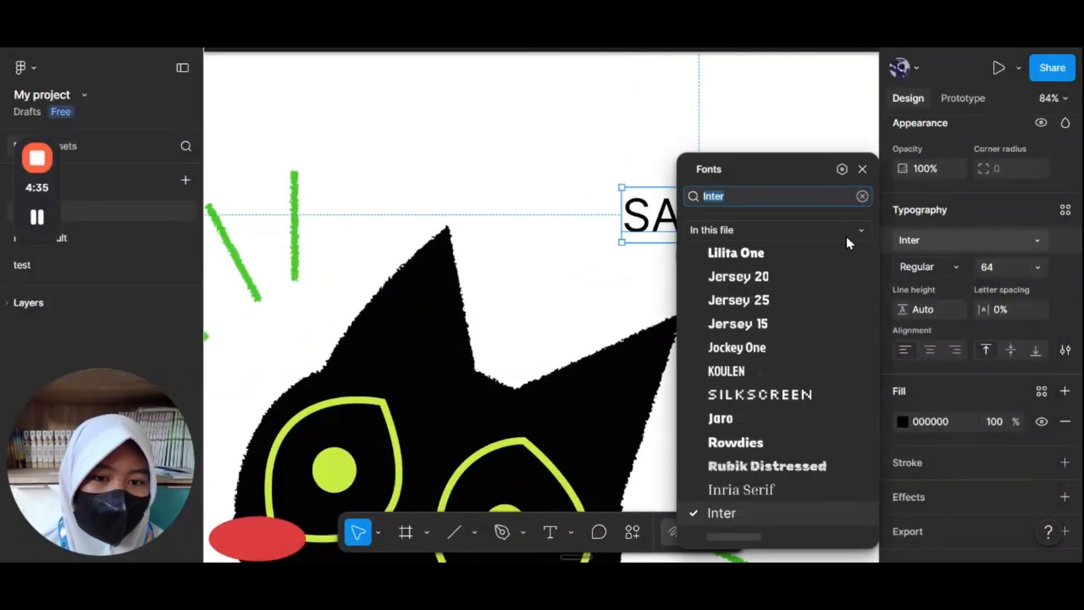
left_click(726, 300)
scroll(614, 278, "down", 5)
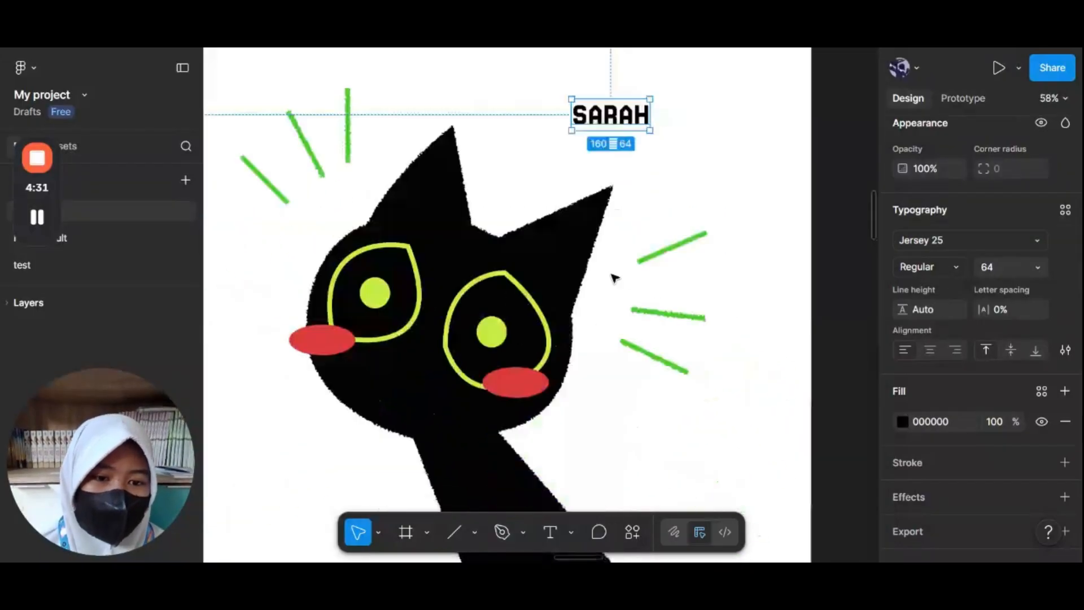
scroll(614, 279, "down", 1)
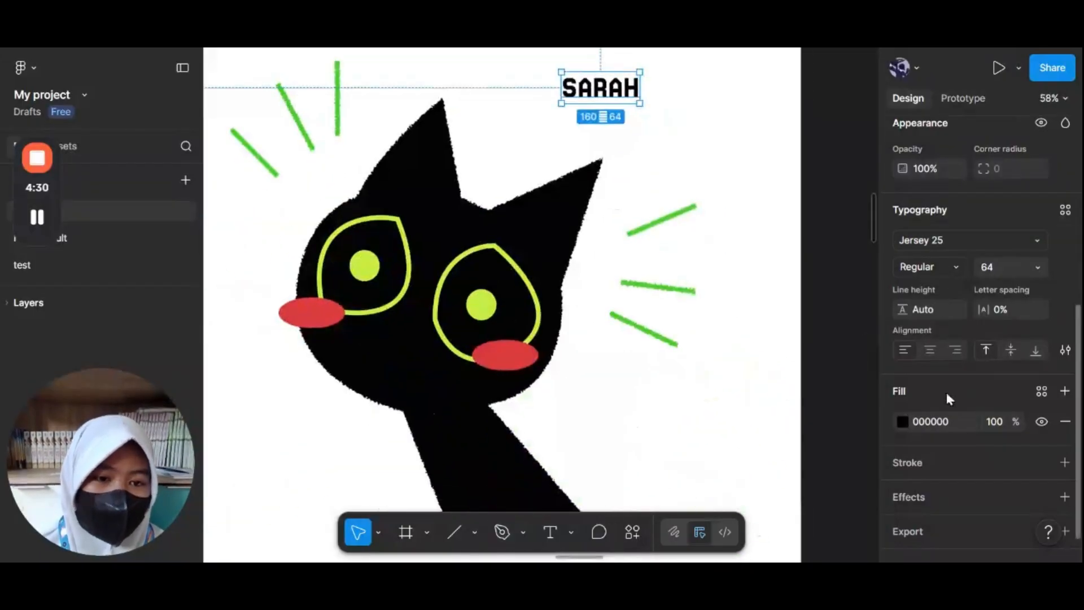
Step: Fill the name text with a linear gradient from 000000 to E5E4E4 and adjust the gradient direction
left_click(903, 423)
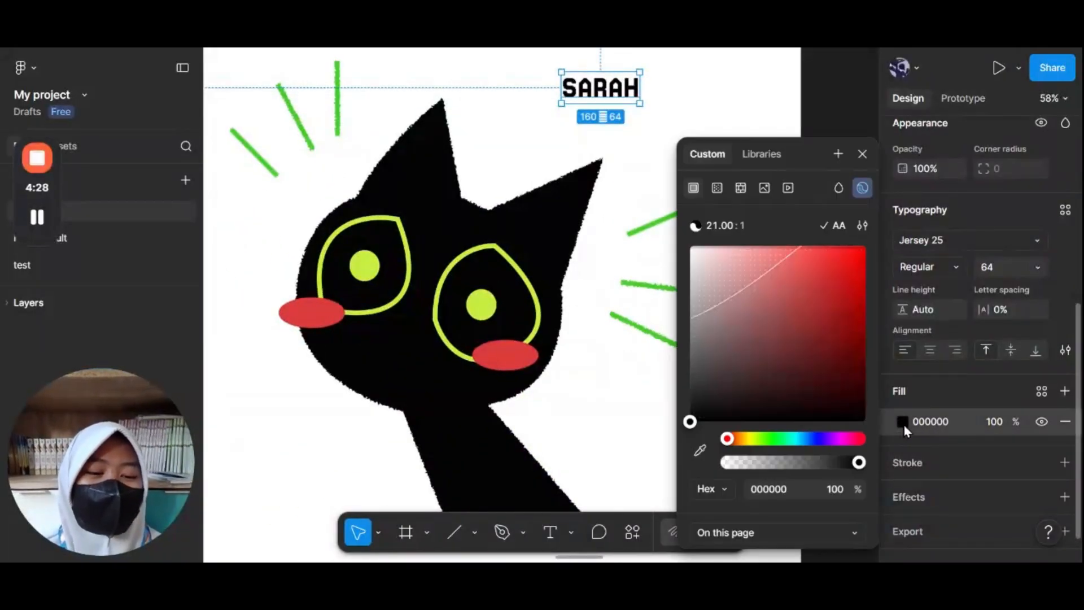
left_click(716, 189)
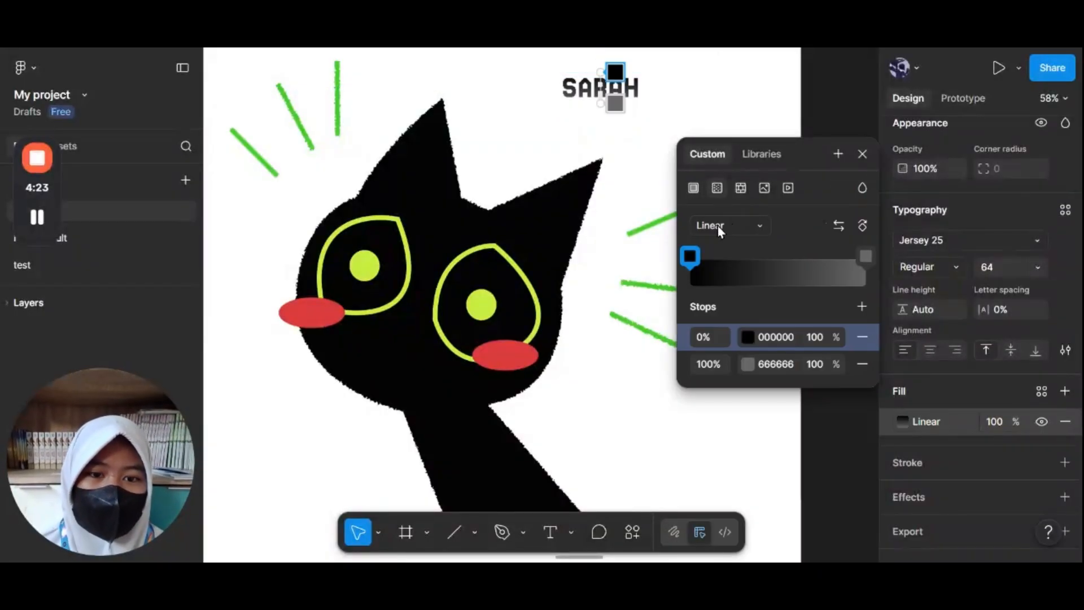
left_click(864, 256)
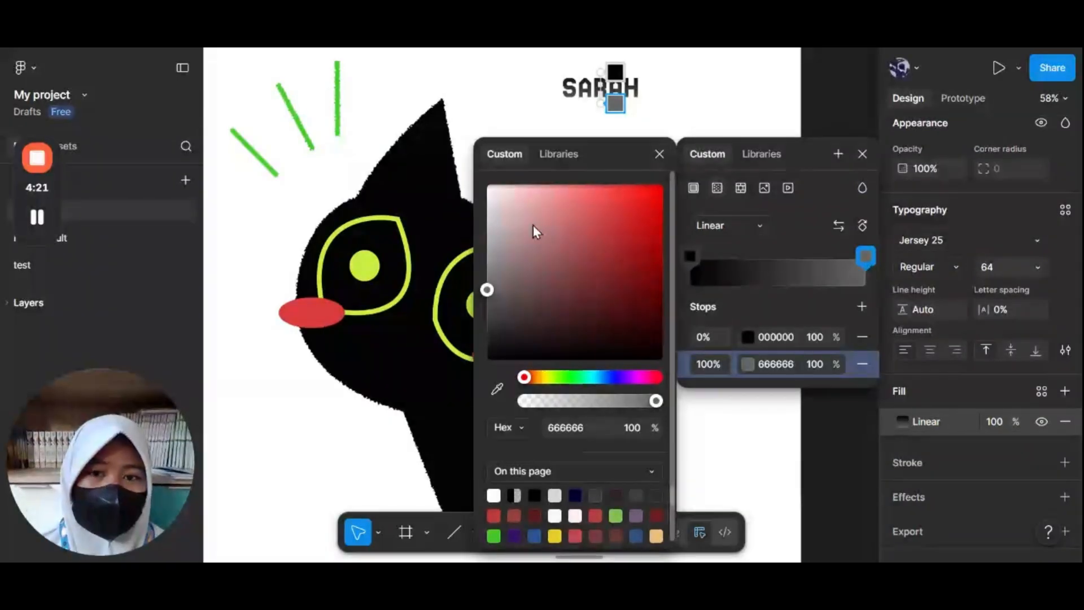
left_click_drag(533, 225, 488, 211)
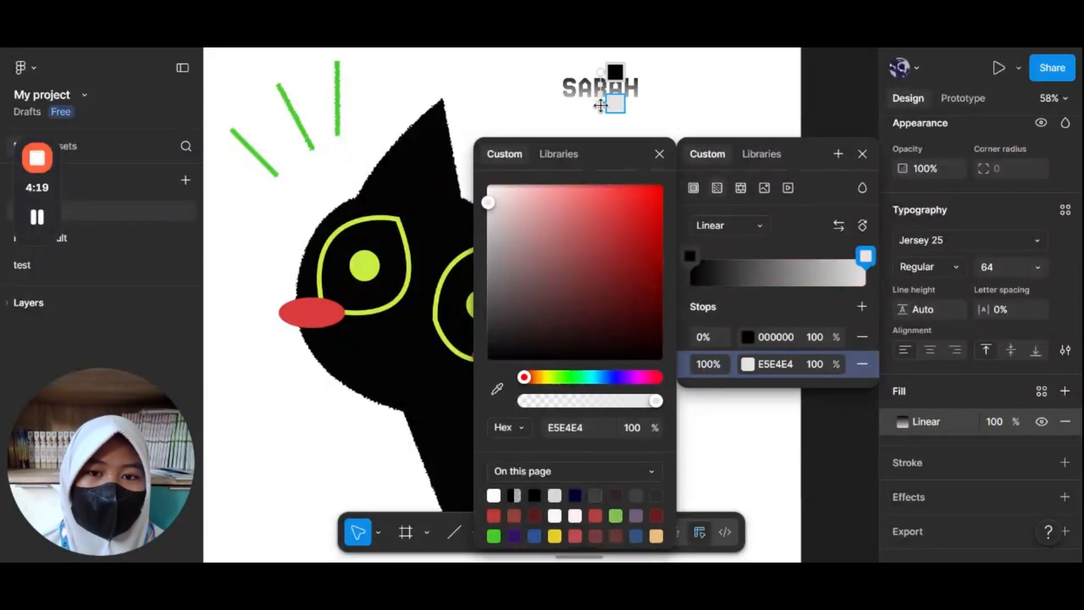
left_click_drag(615, 104, 591, 194)
Step: Move the name text down and left so it sits beside the cat's ear, then deselect it
left_click_drag(598, 70, 528, 131)
left_click(807, 105)
left_click(869, 103)
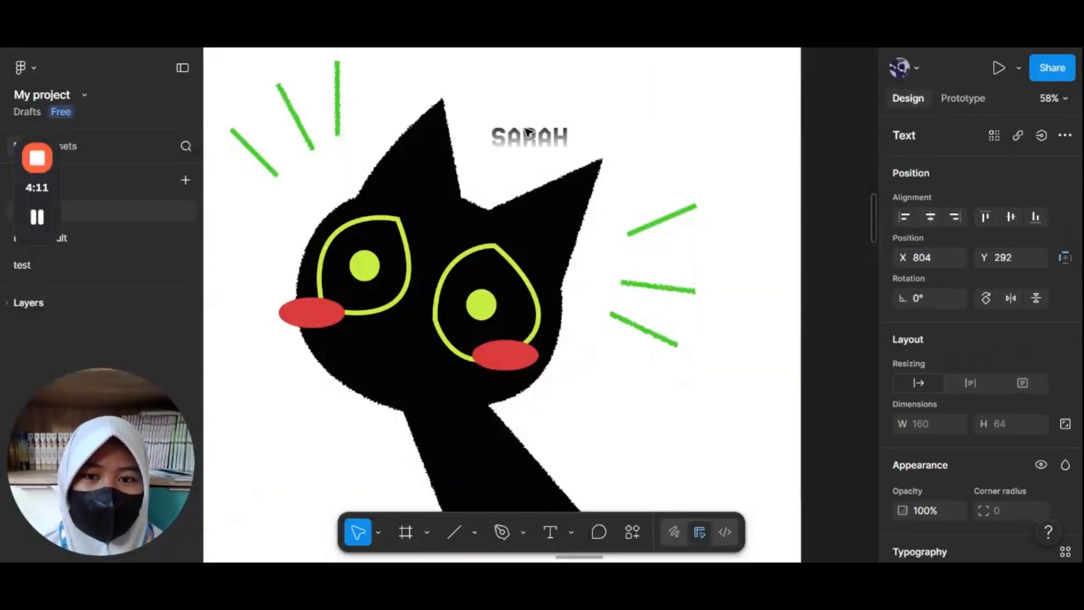
left_click(841, 141)
Step: Zoom out to review the whole cat drawing with its title on the frame
scroll(842, 144, "down", 3)
scroll(841, 144, "down", 3)
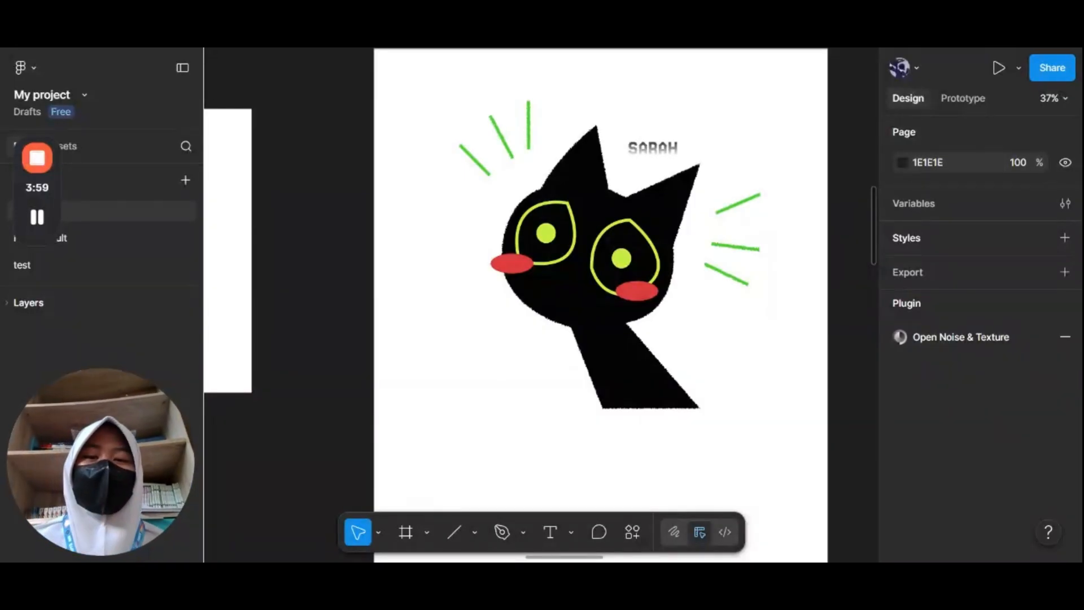
mouse_move(37, 217)
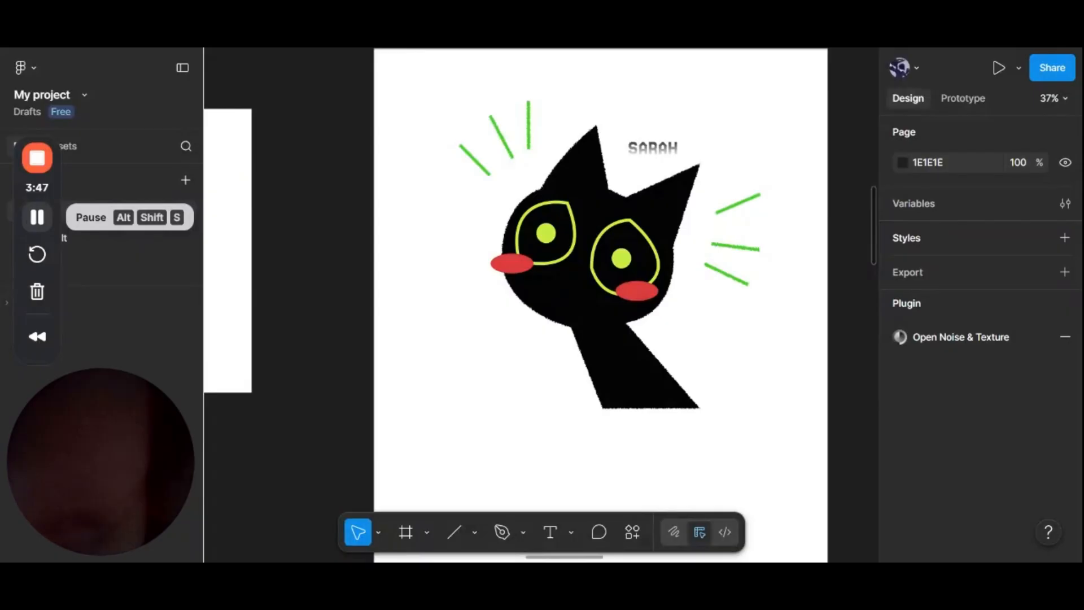